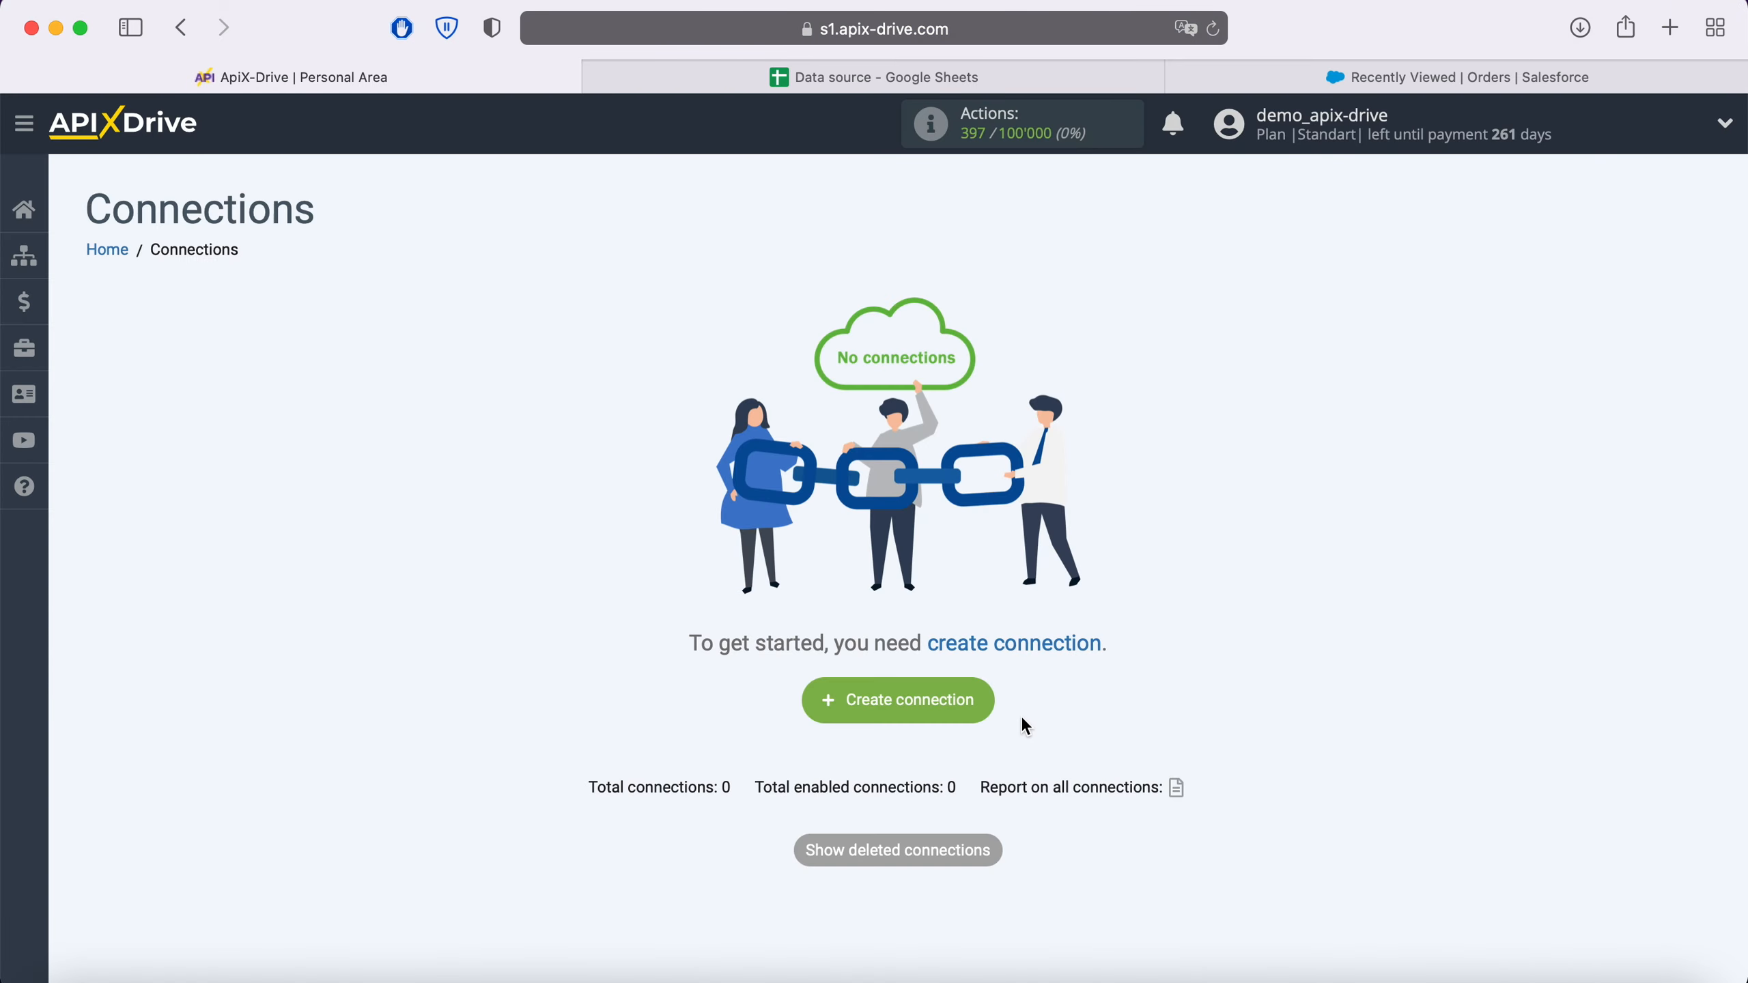
Step: Create a new connection and choose Google Sheets as its data source system
click(983, 700)
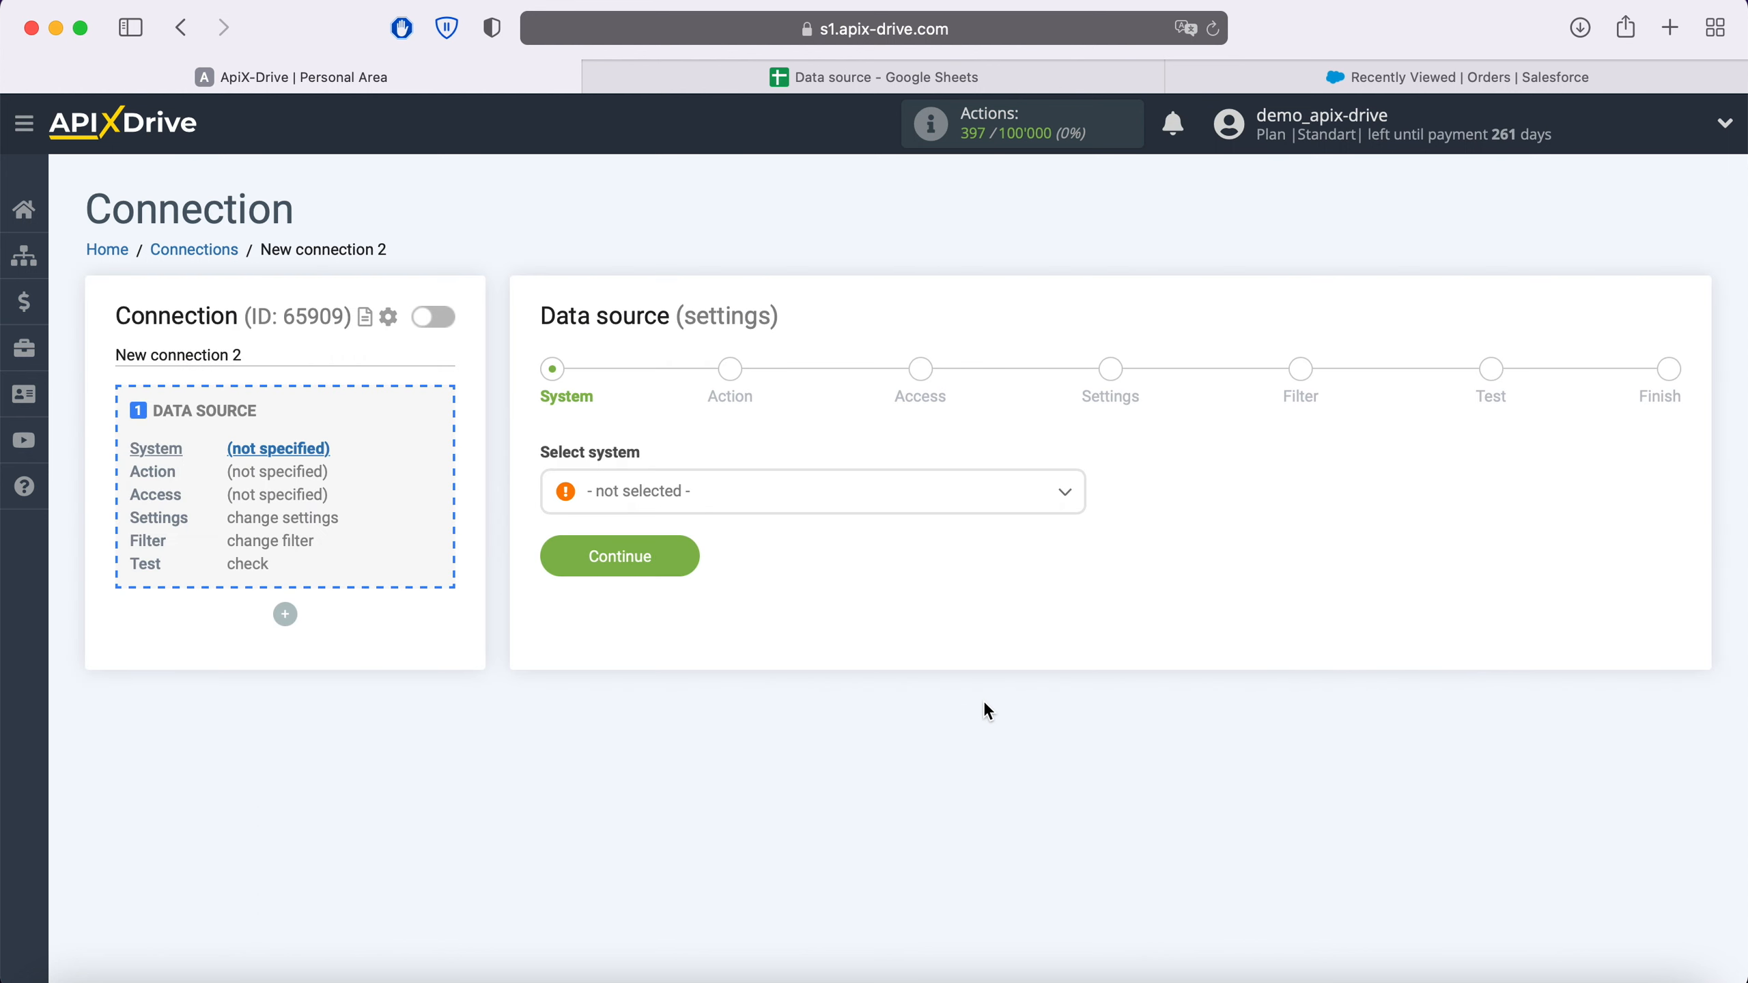
click(795, 491)
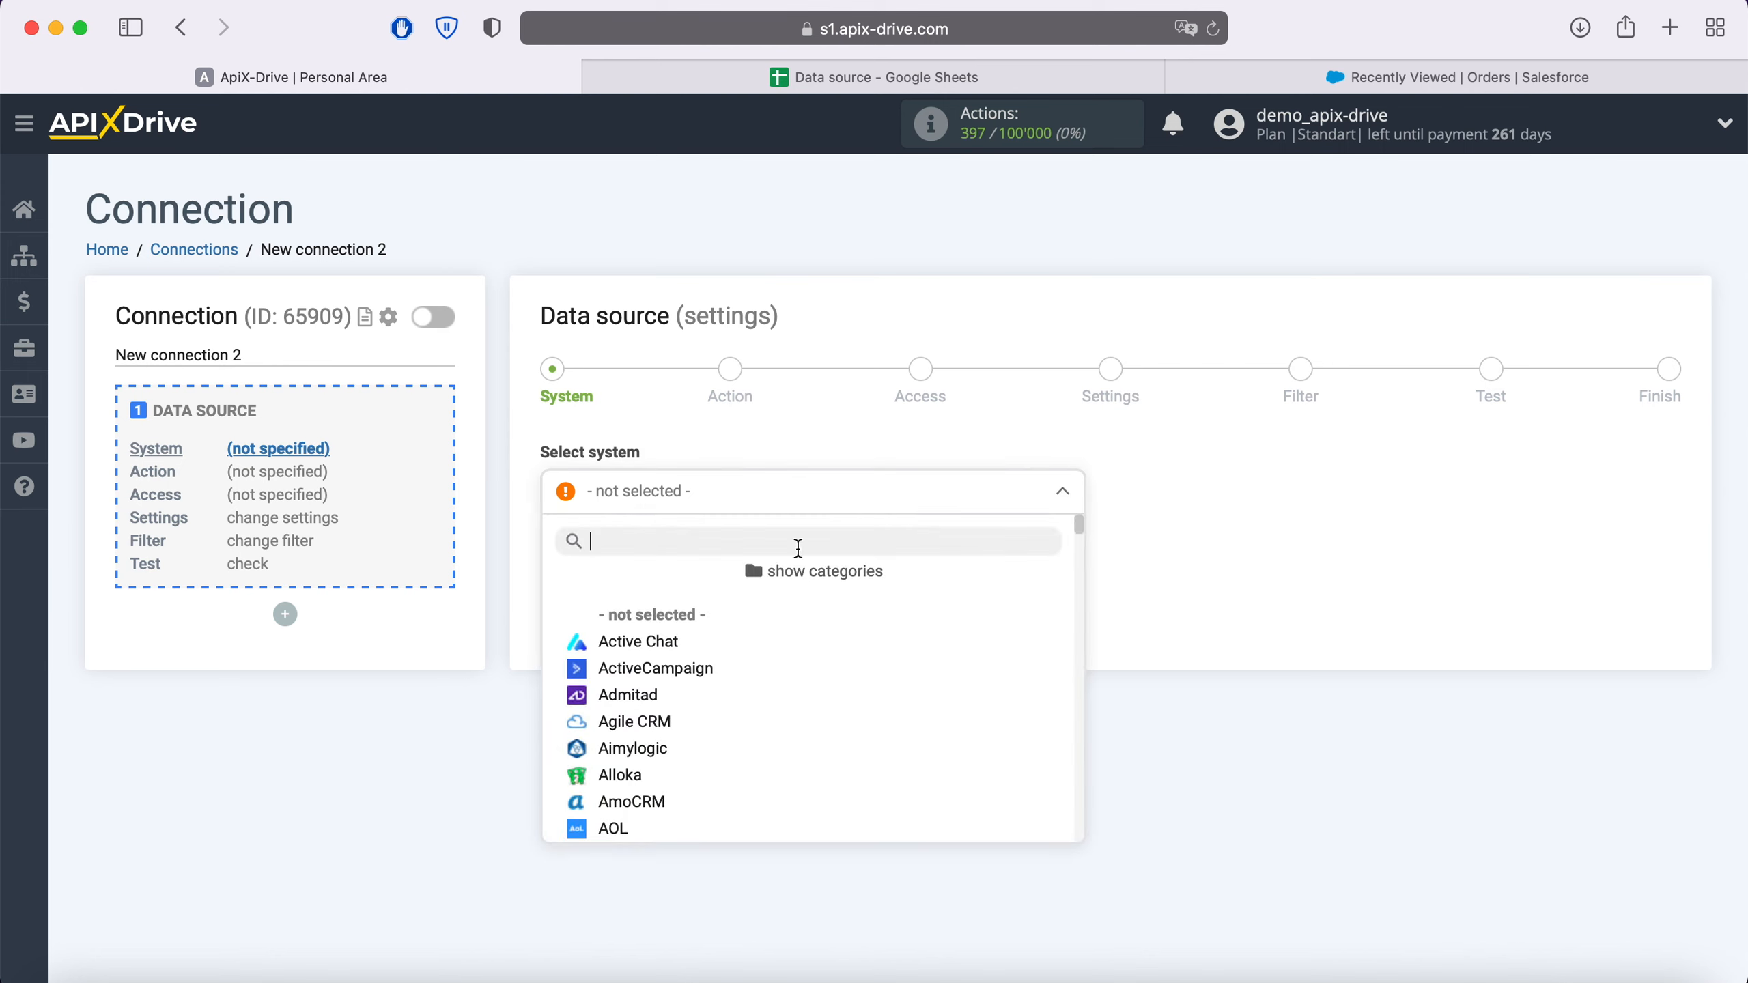
scroll(823, 638, down, 5)
scroll(823, 638, down, 20)
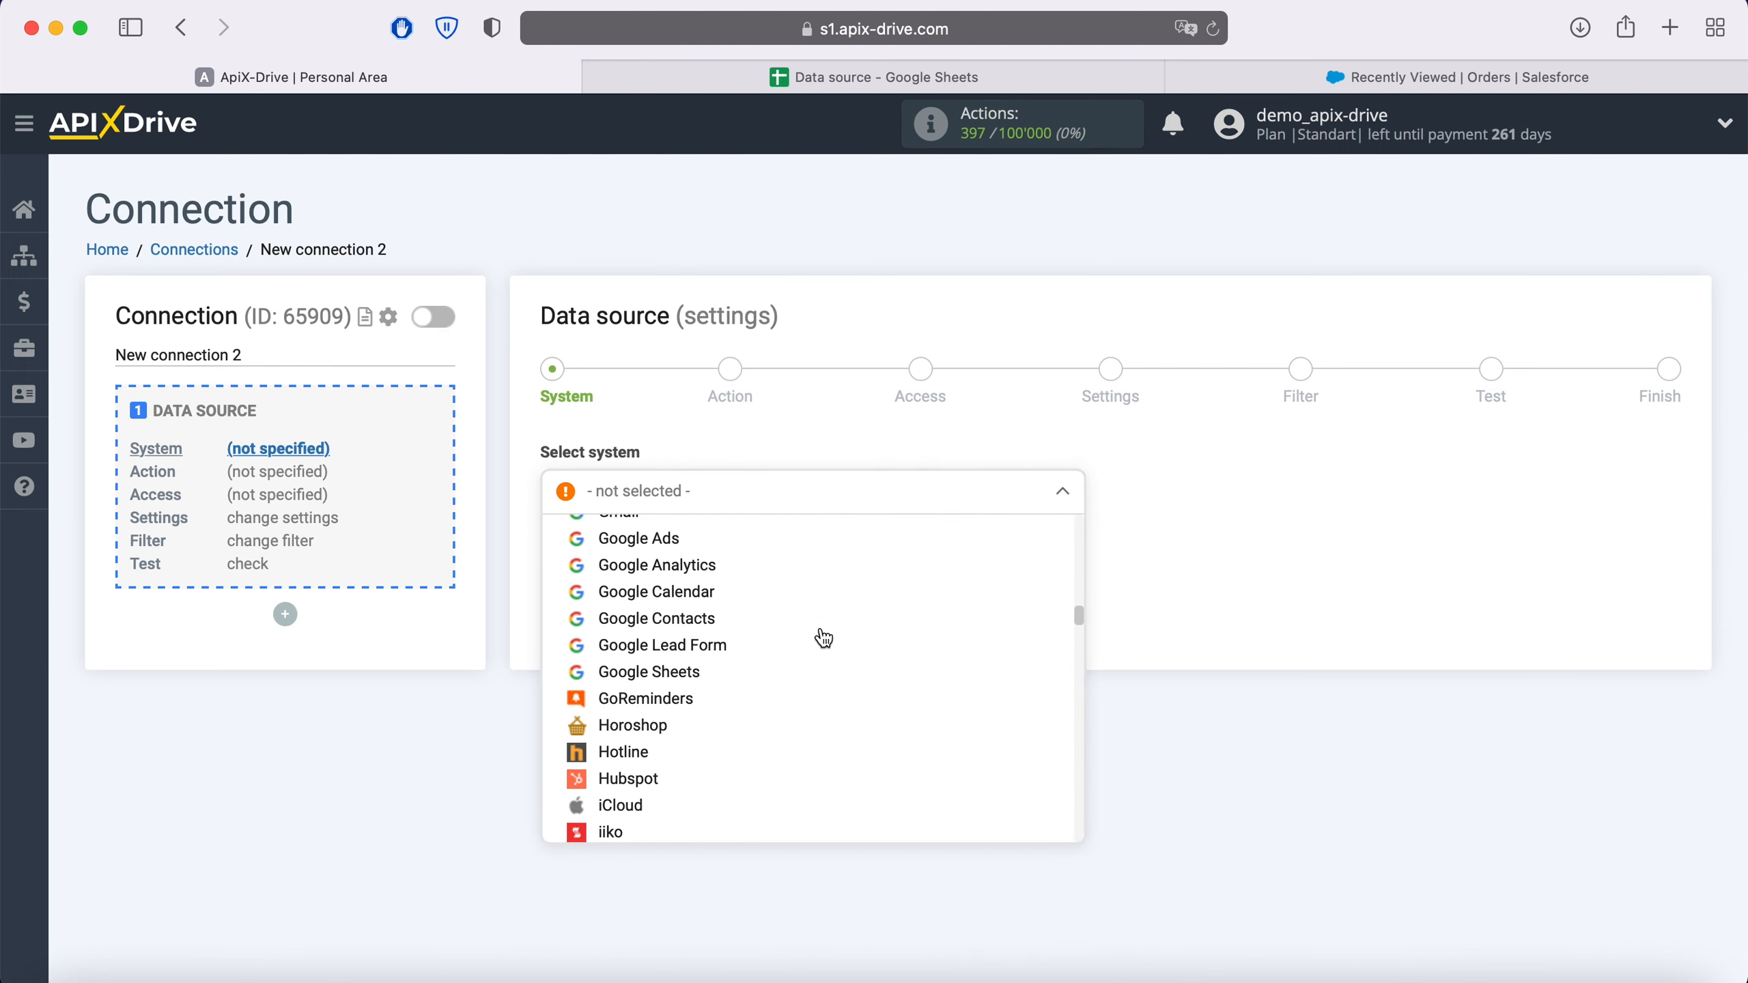
click(674, 632)
click(681, 565)
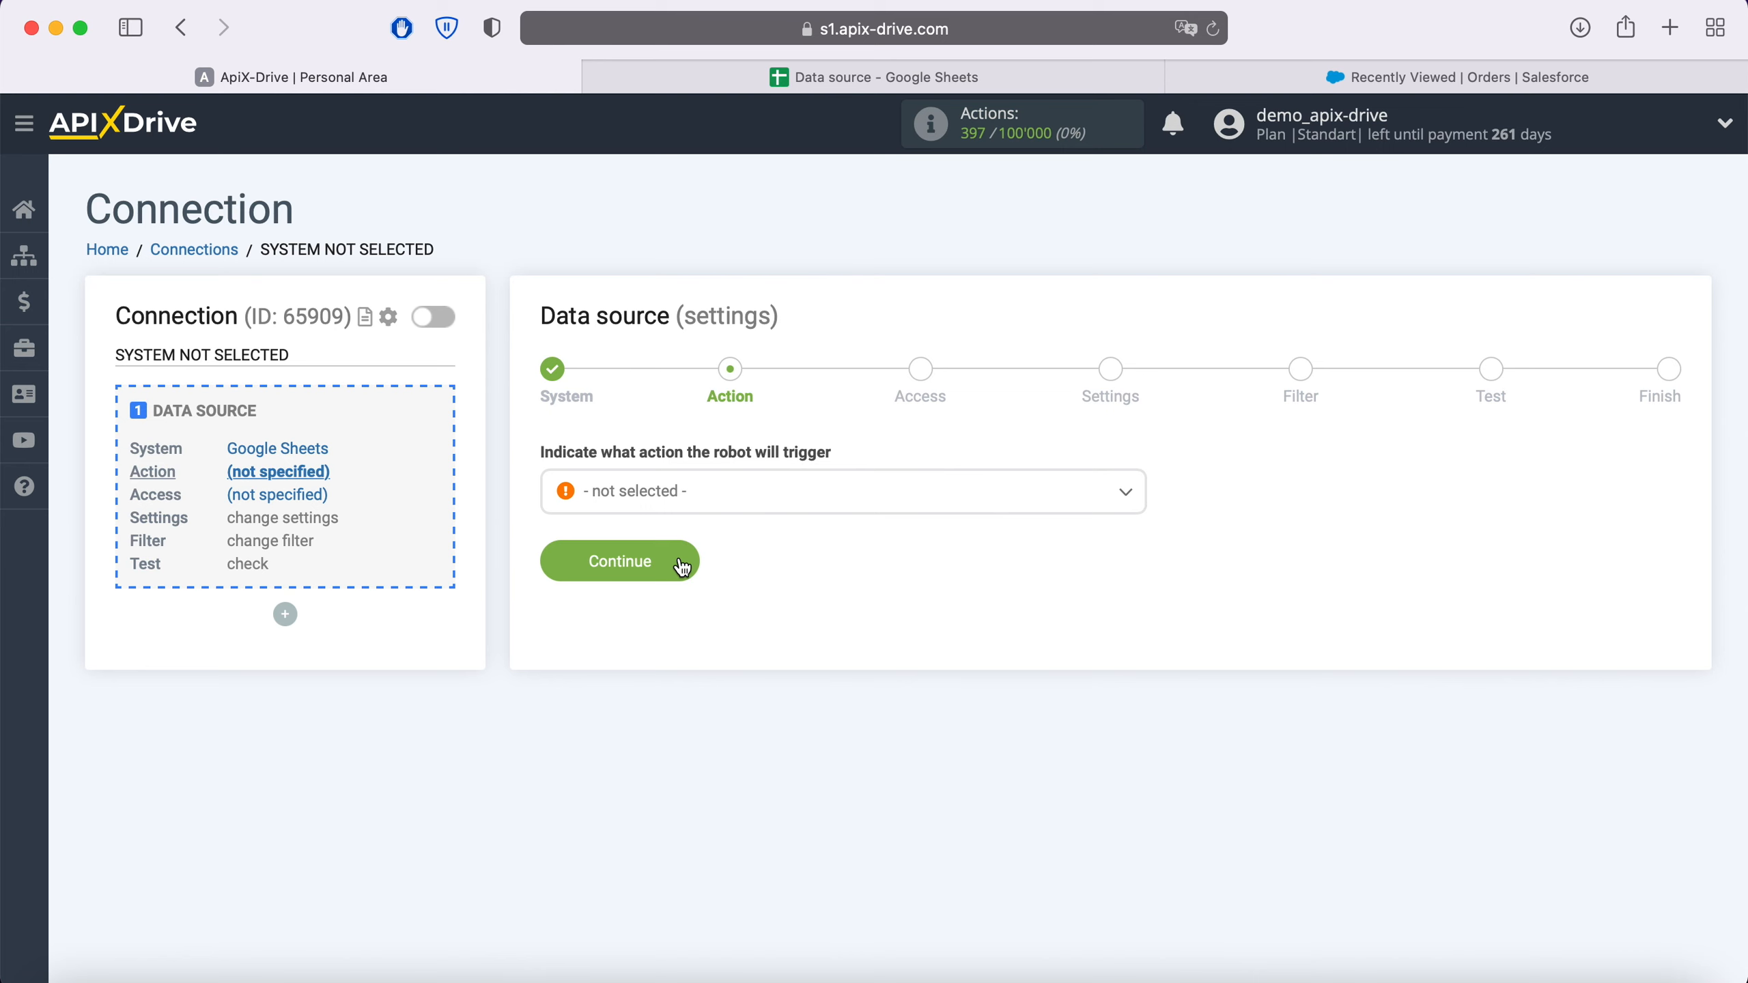
Step: Set the data source action to Get Rows (new) and proceed to the access settings
click(709, 501)
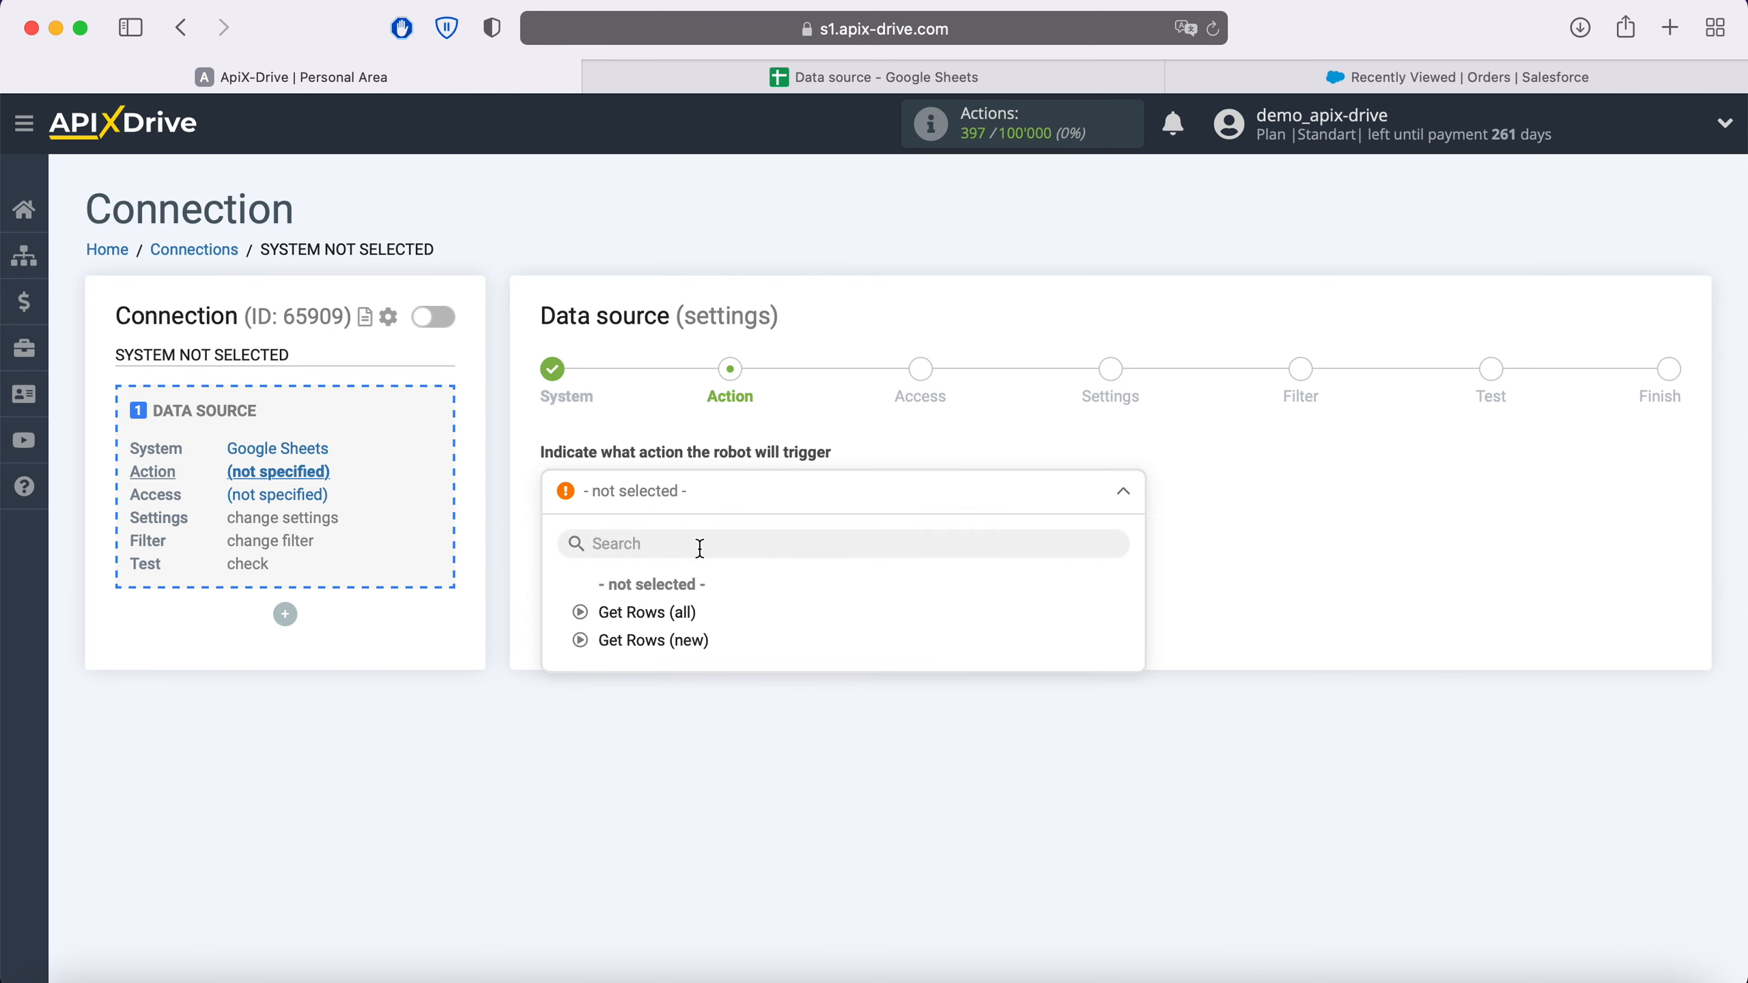
click(661, 640)
click(681, 570)
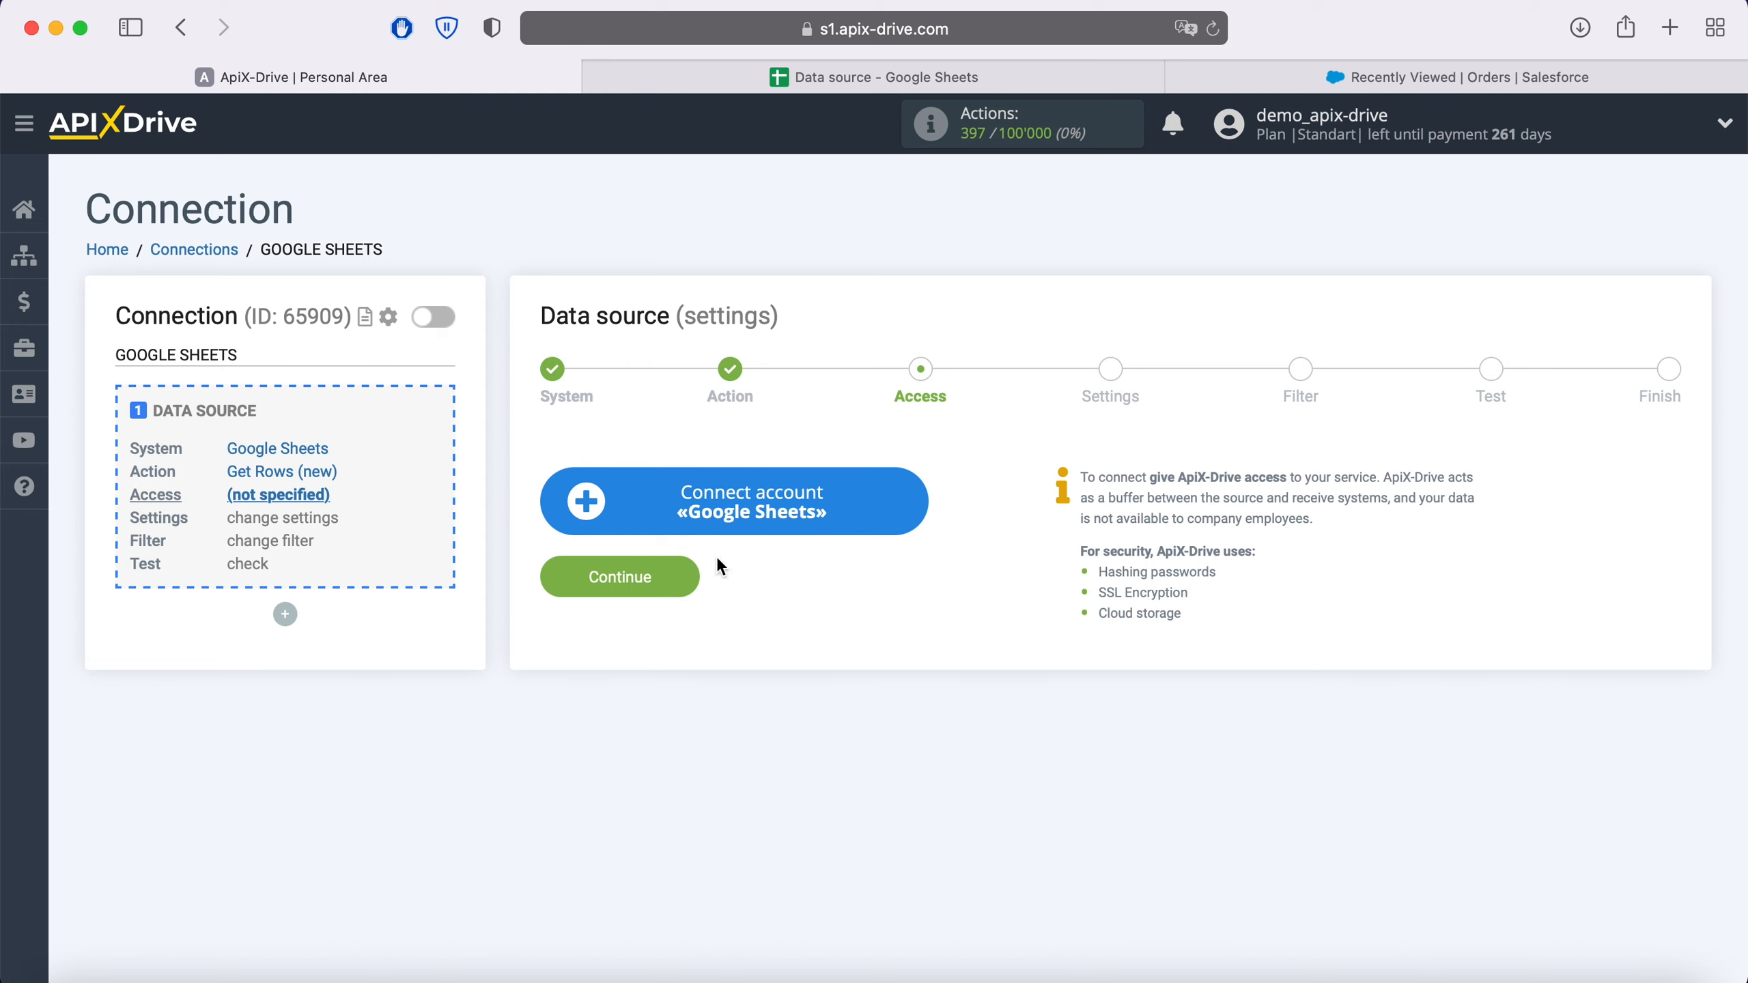
Step: Start connecting a Google Sheets account and sign in to Google with the saved account e-mail and password
click(907, 486)
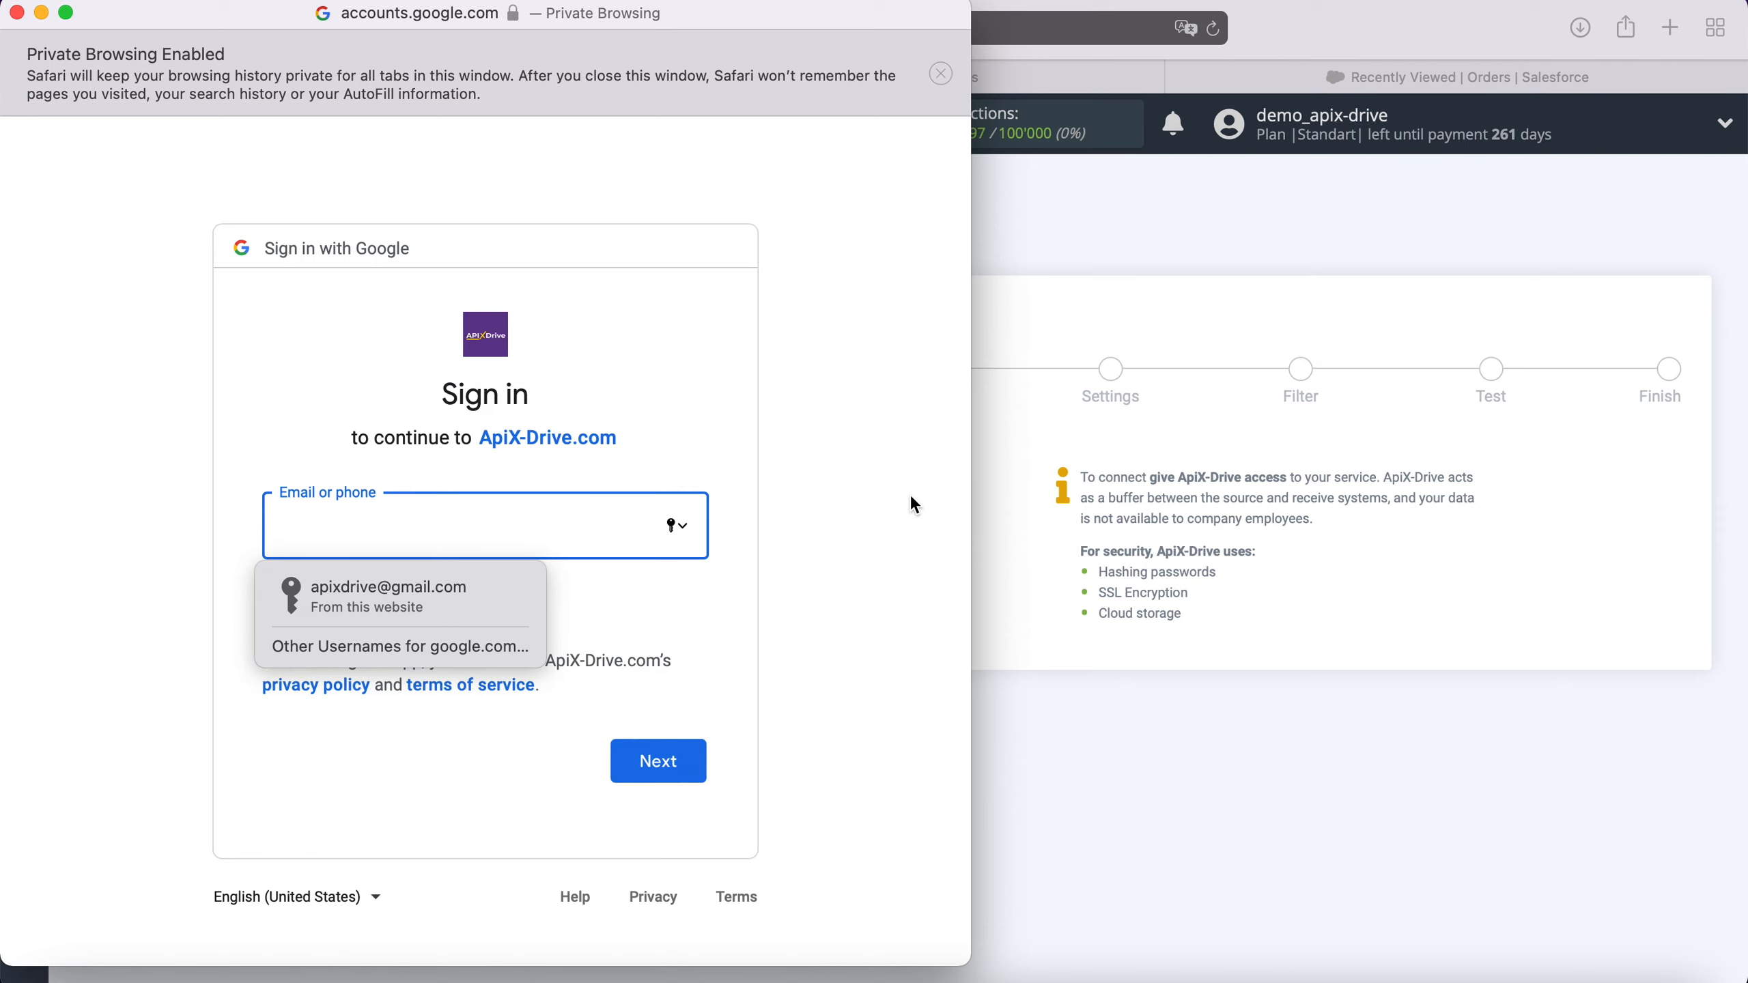
click(458, 595)
click(677, 760)
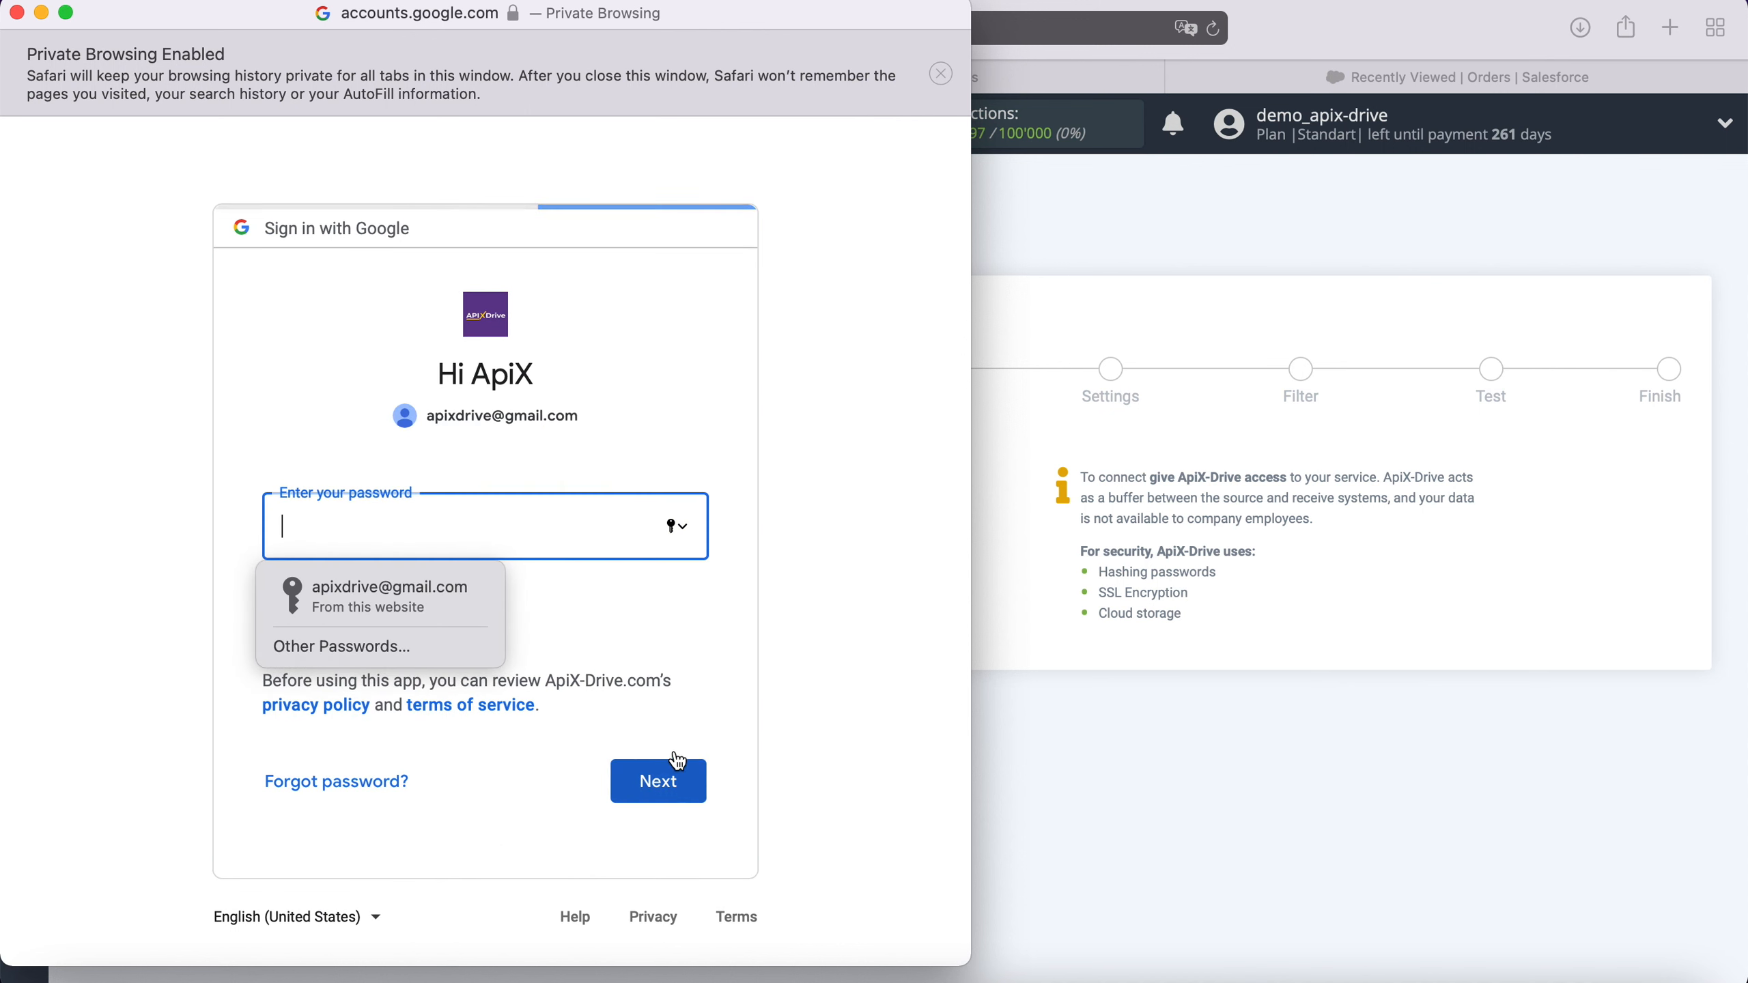
click(456, 589)
click(683, 781)
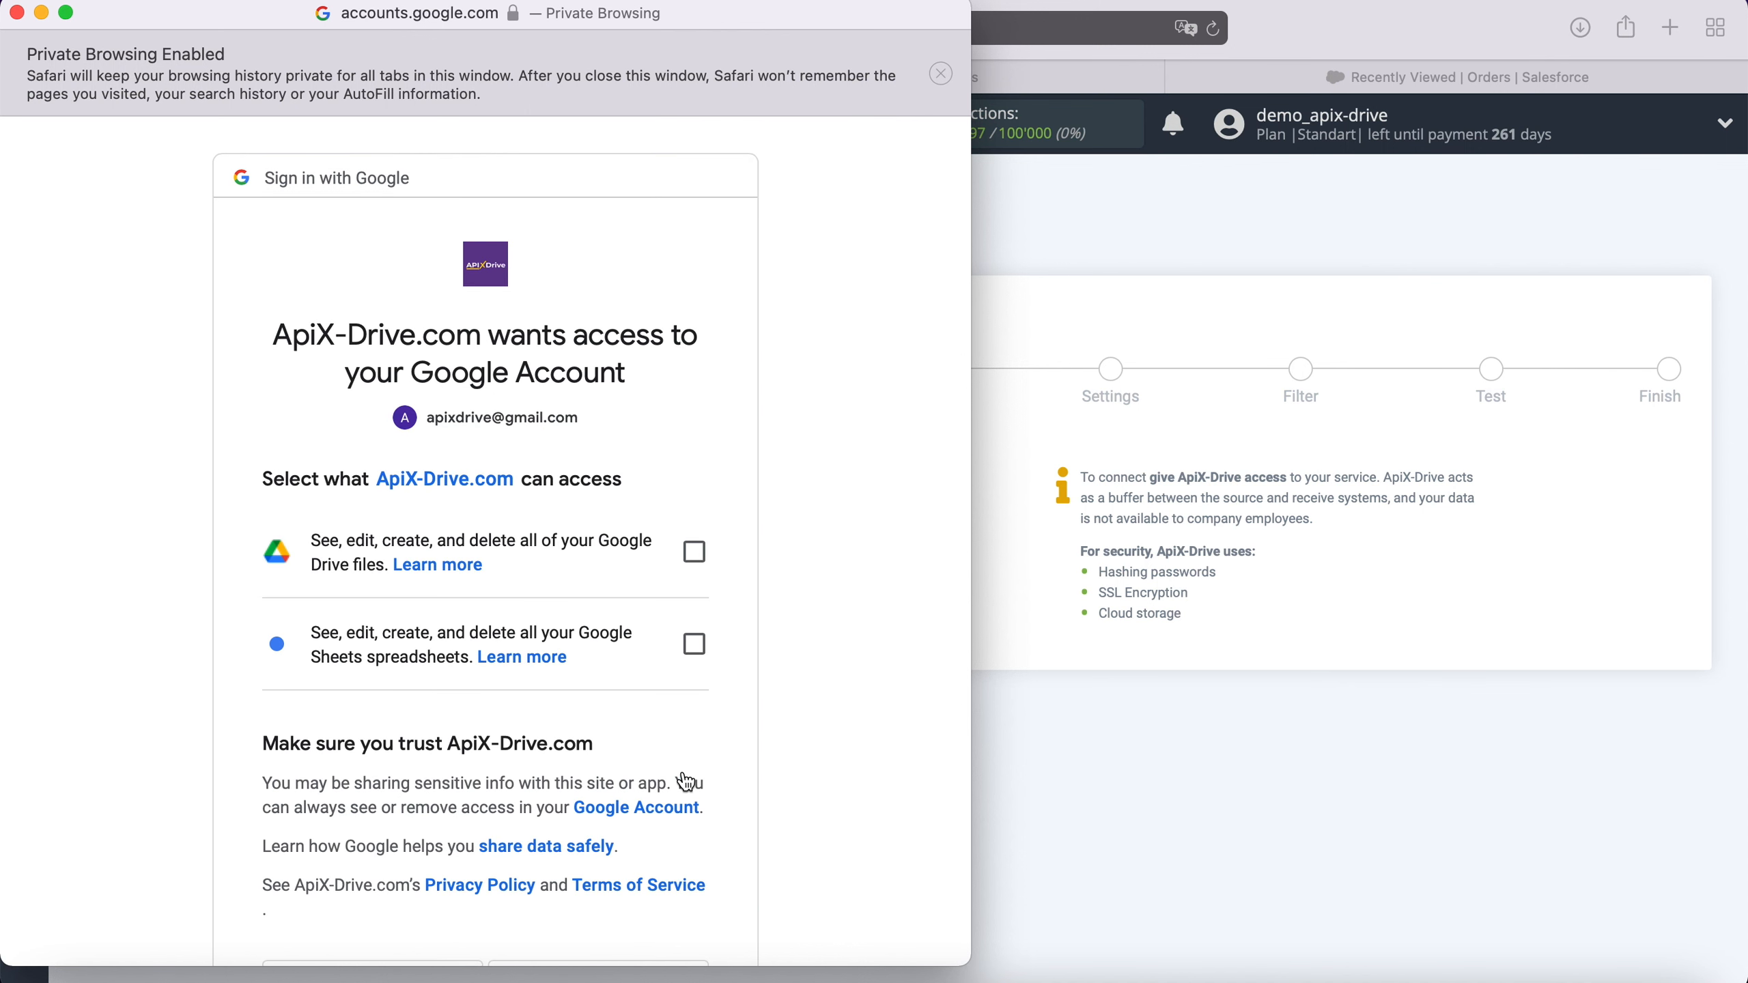
Step: Grant ApiX-Drive access to all Google Drive files and Google Sheets spreadsheets
click(694, 555)
click(694, 644)
scroll(808, 647, down, 5)
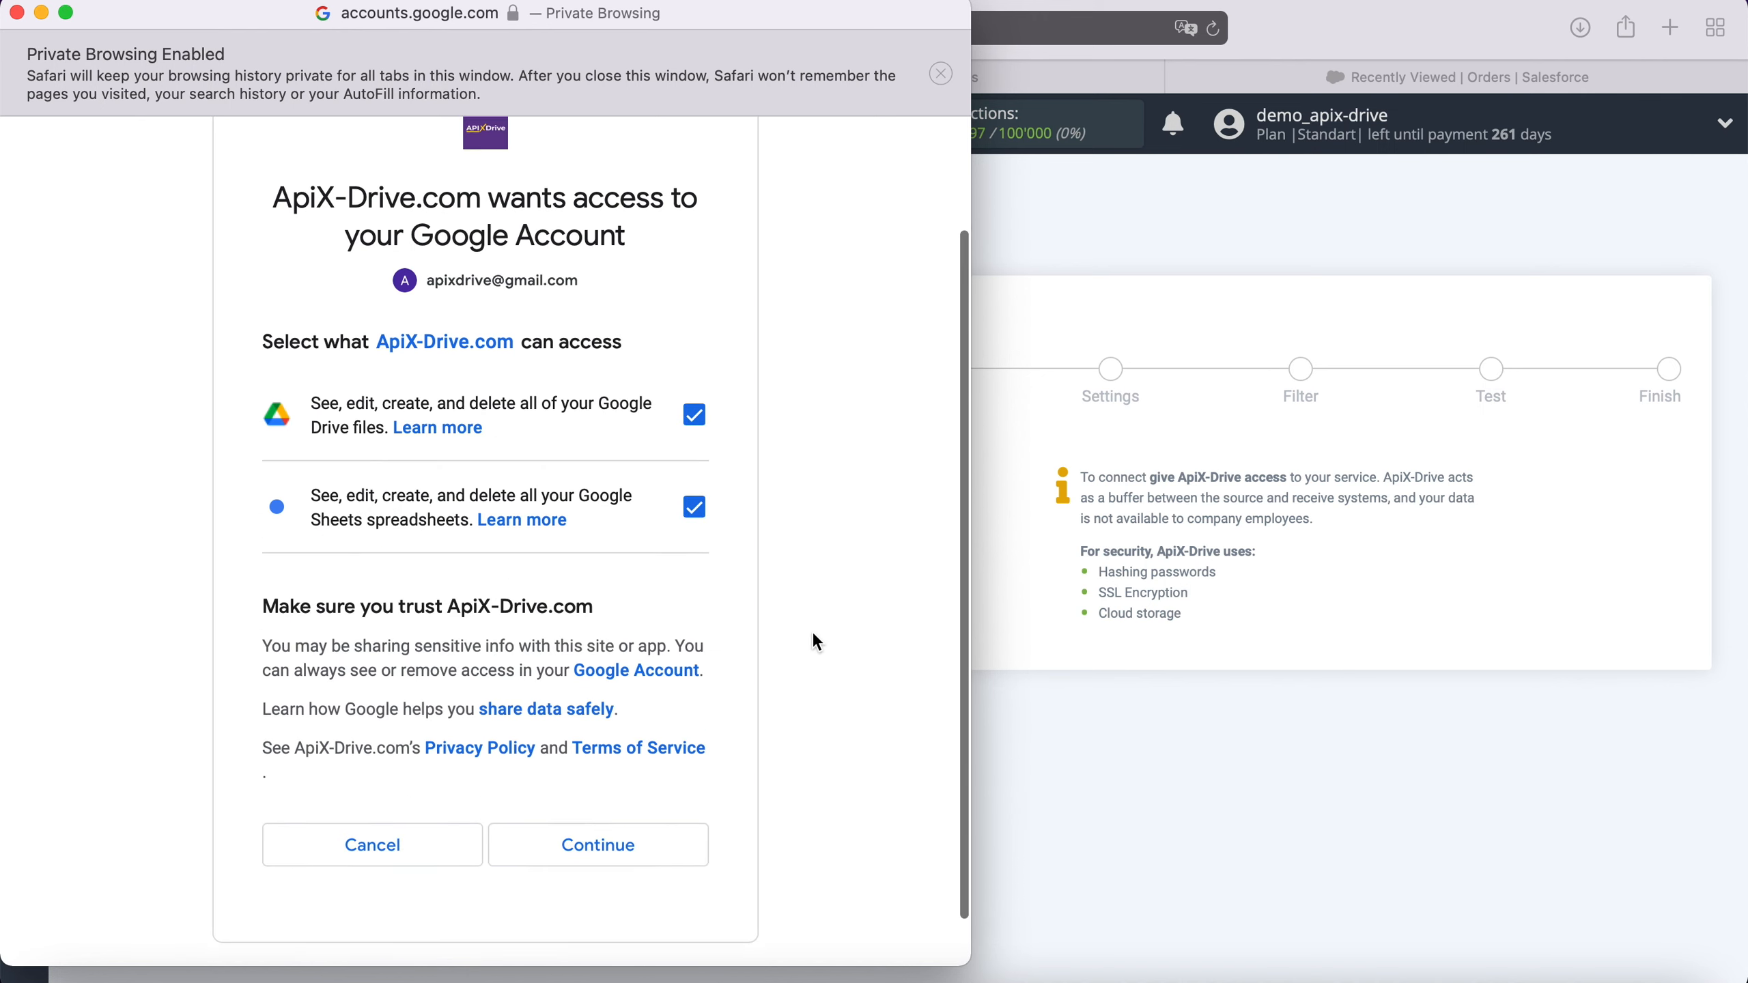
click(676, 788)
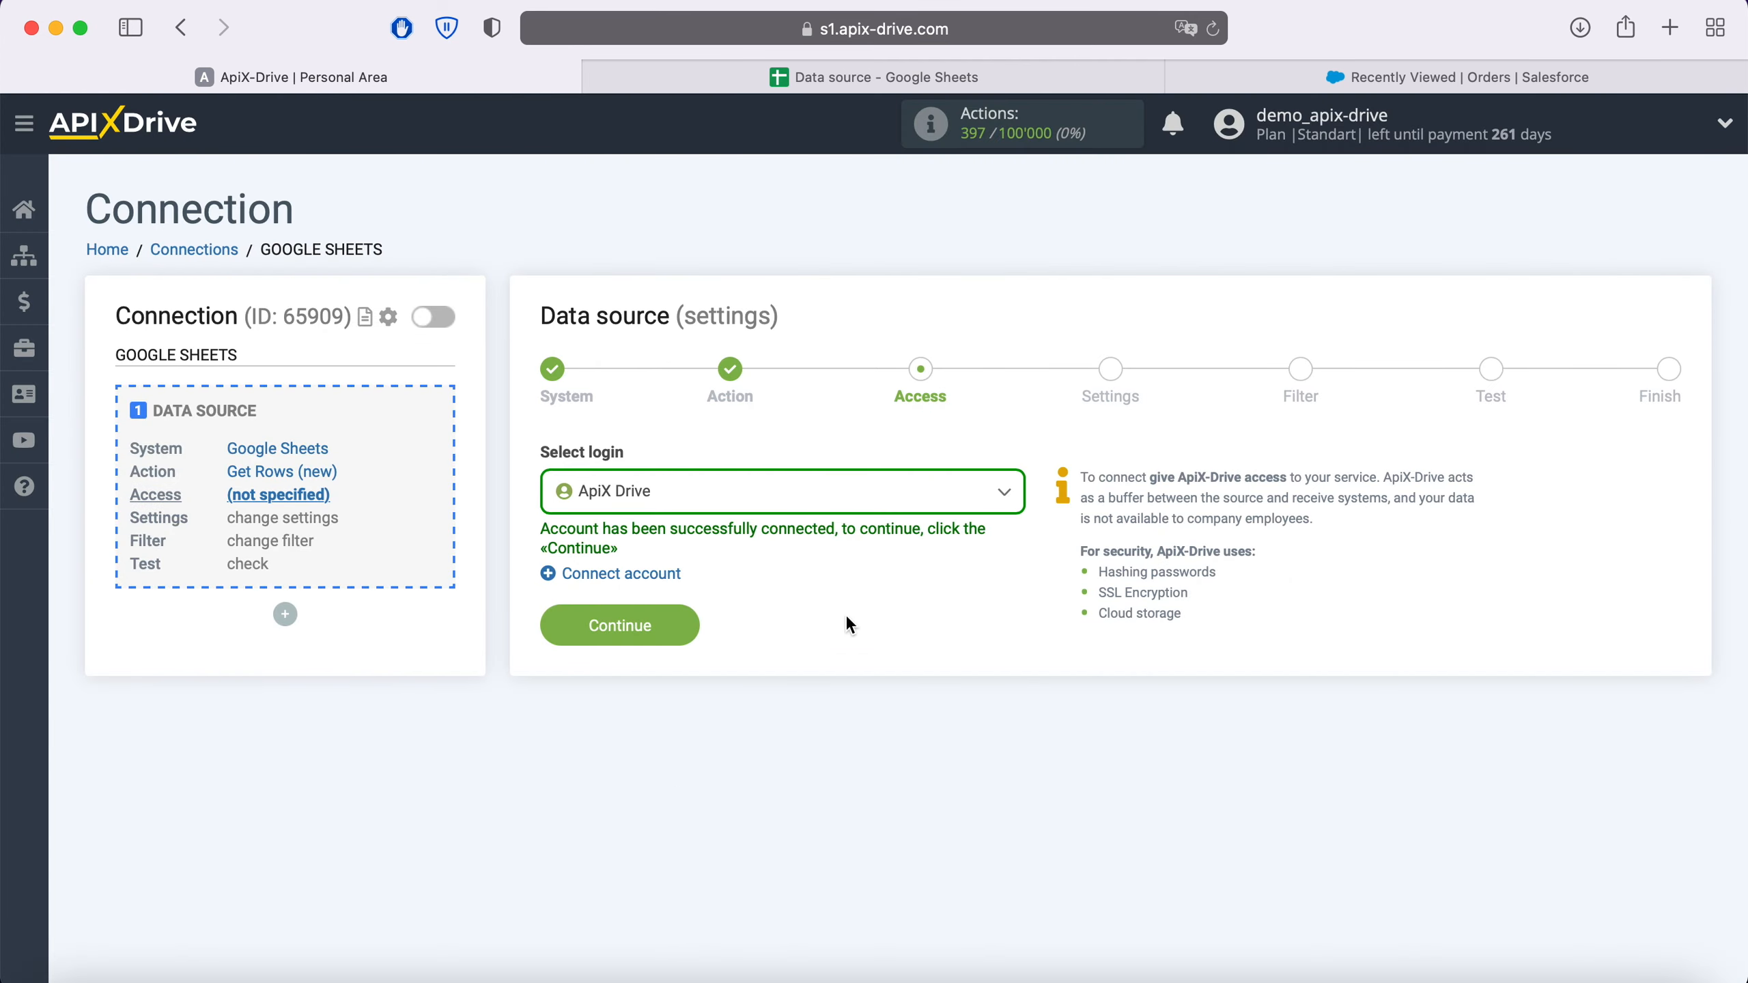
Step: Select the connected ApiX Drive login as the Google Sheets access and proceed to the source settings
click(887, 501)
click(671, 645)
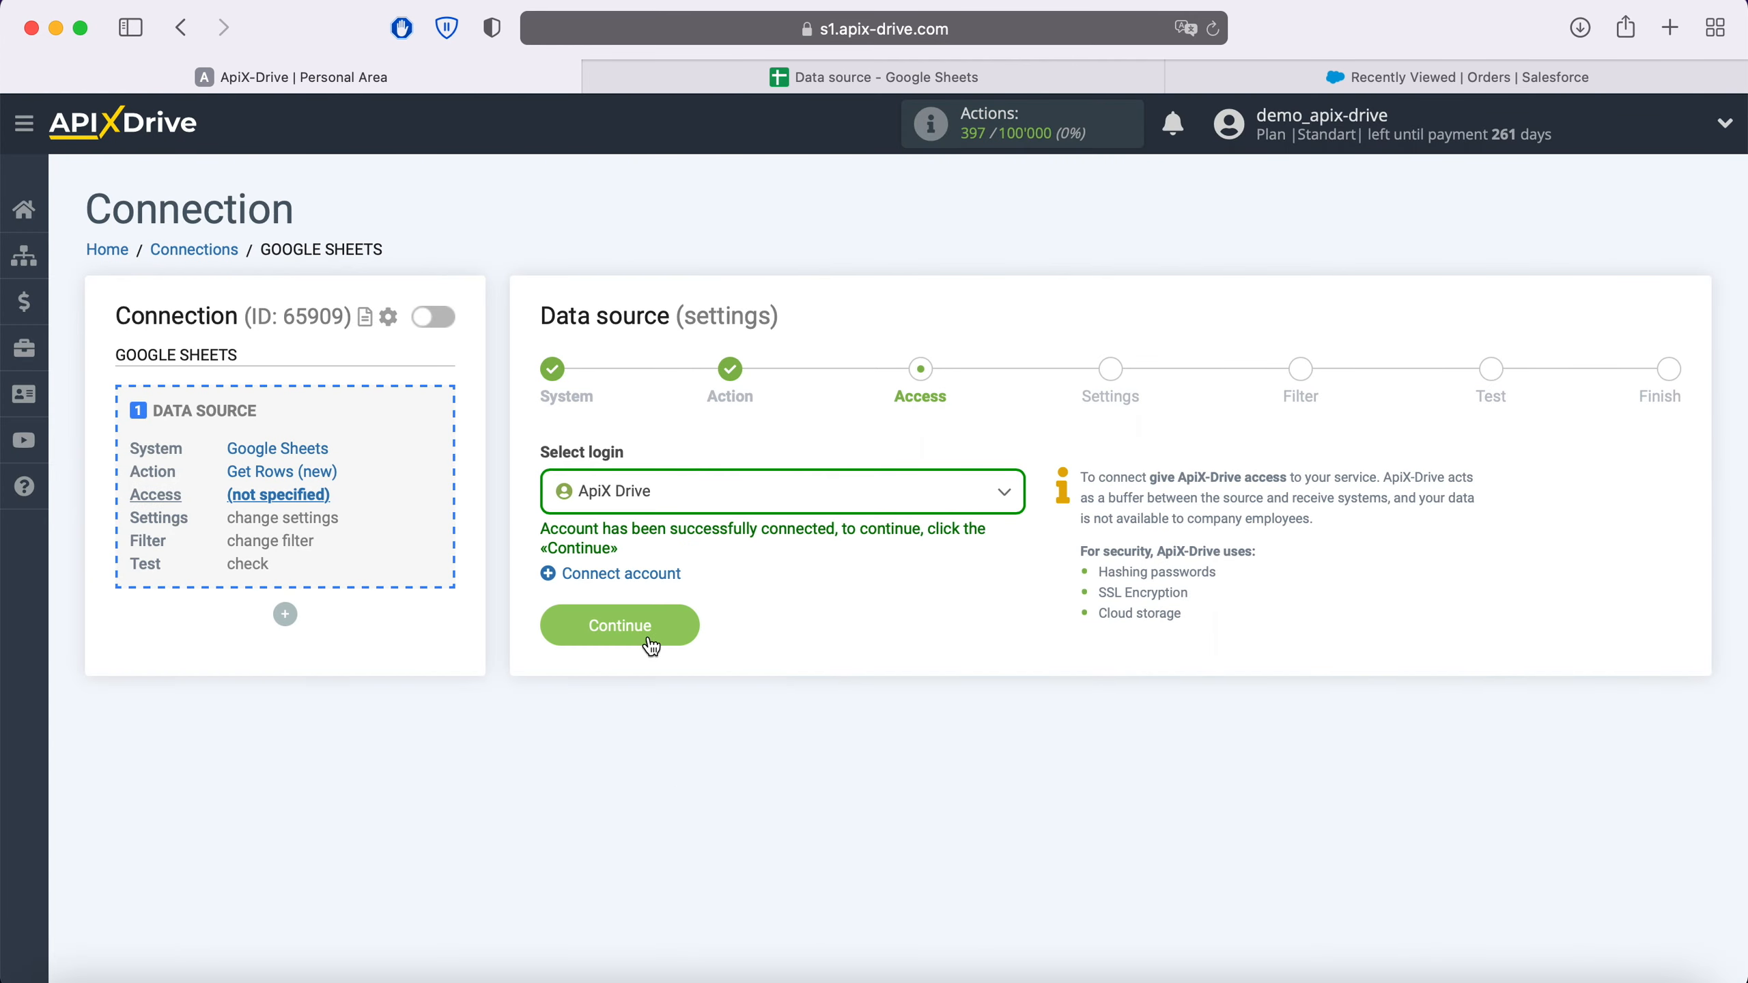
click(676, 628)
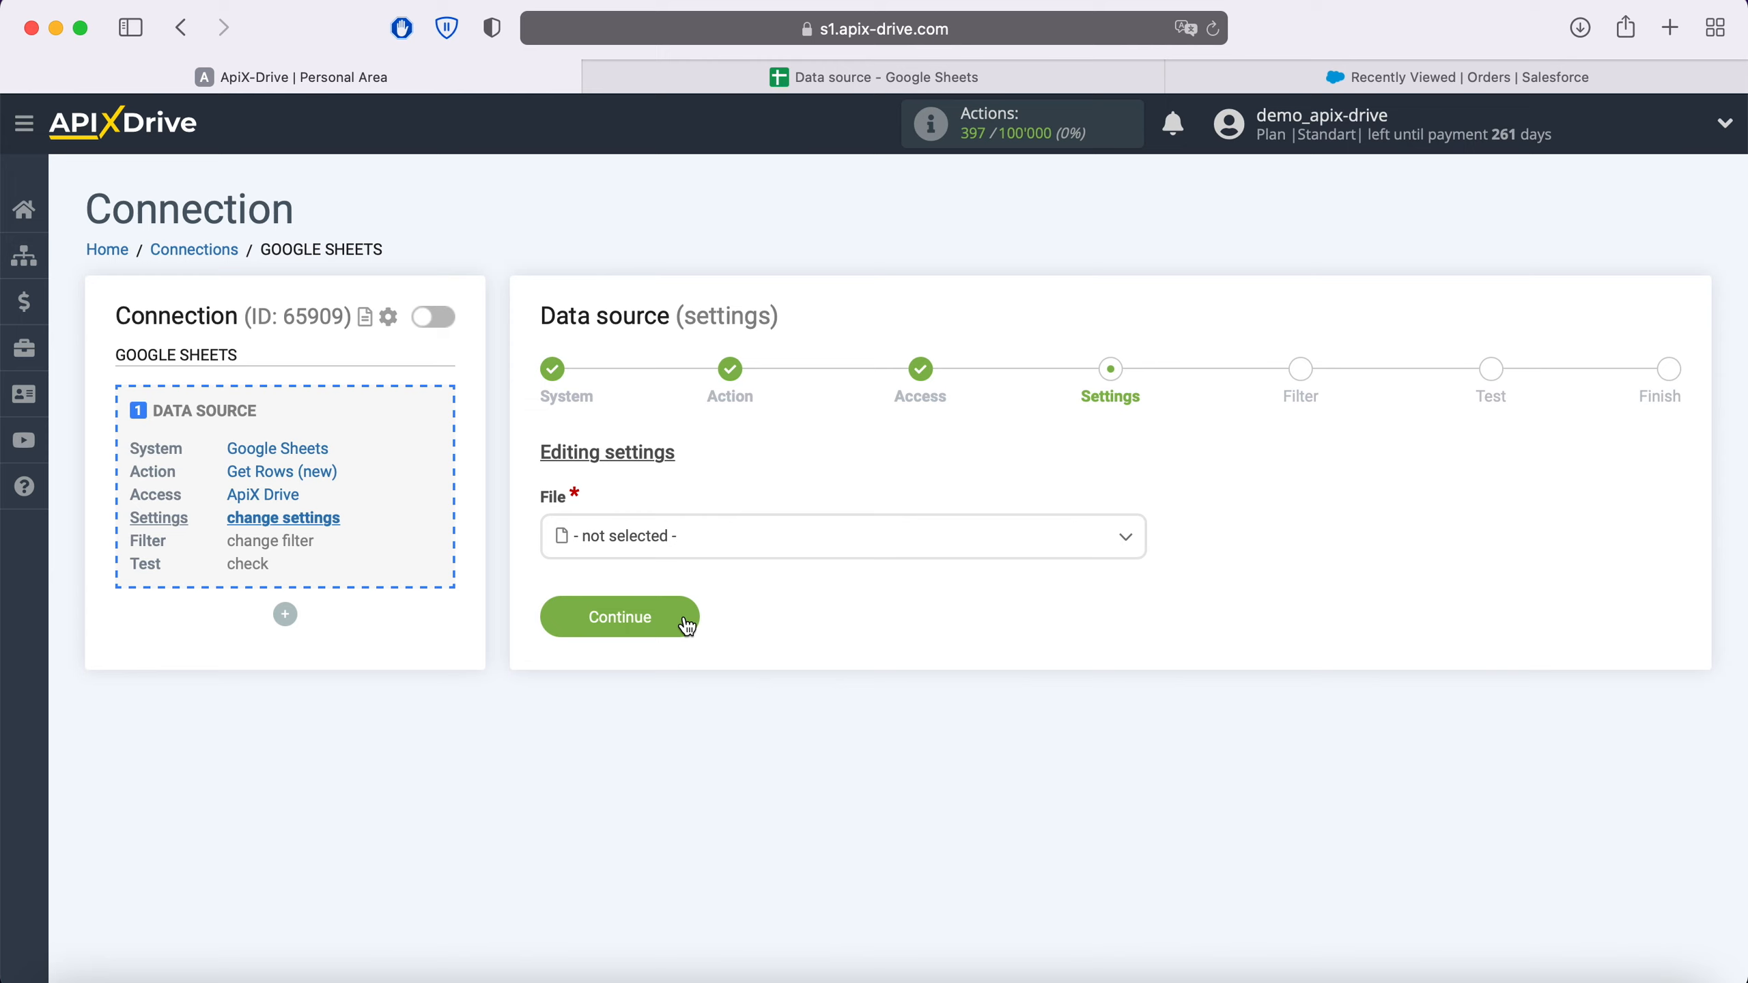
Step: Choose the Data source file and its Data source sheet for loading rows
click(665, 546)
click(643, 687)
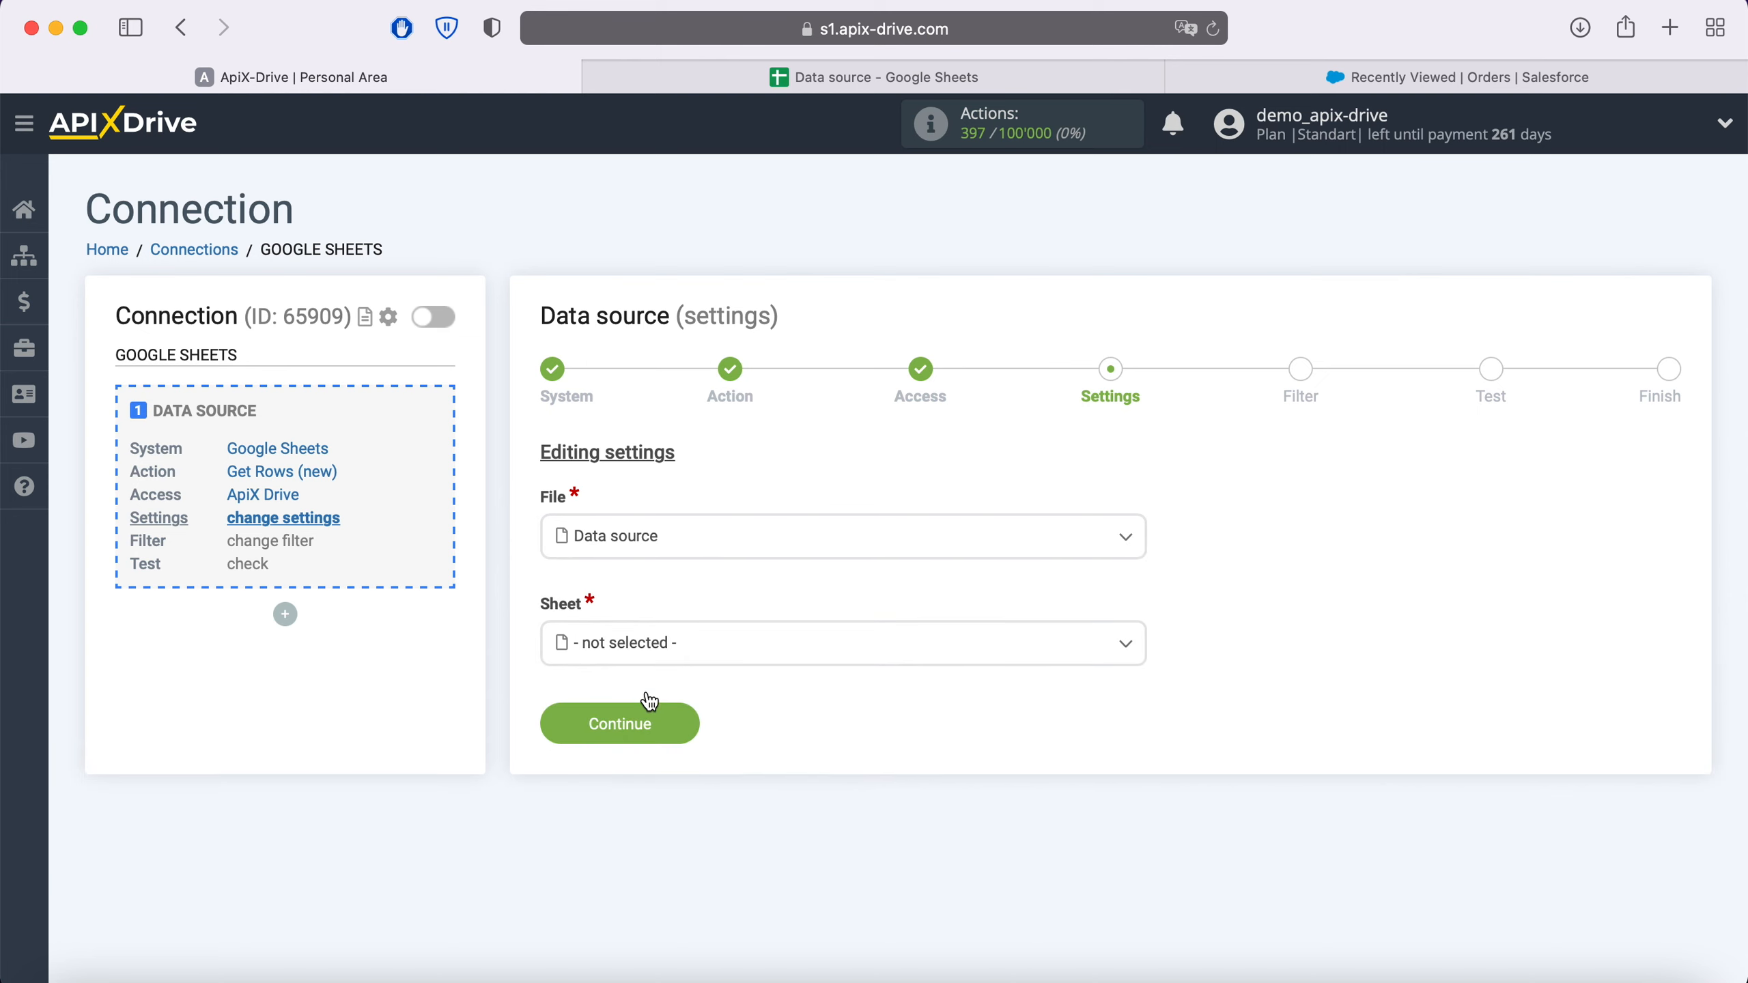
click(636, 650)
click(637, 765)
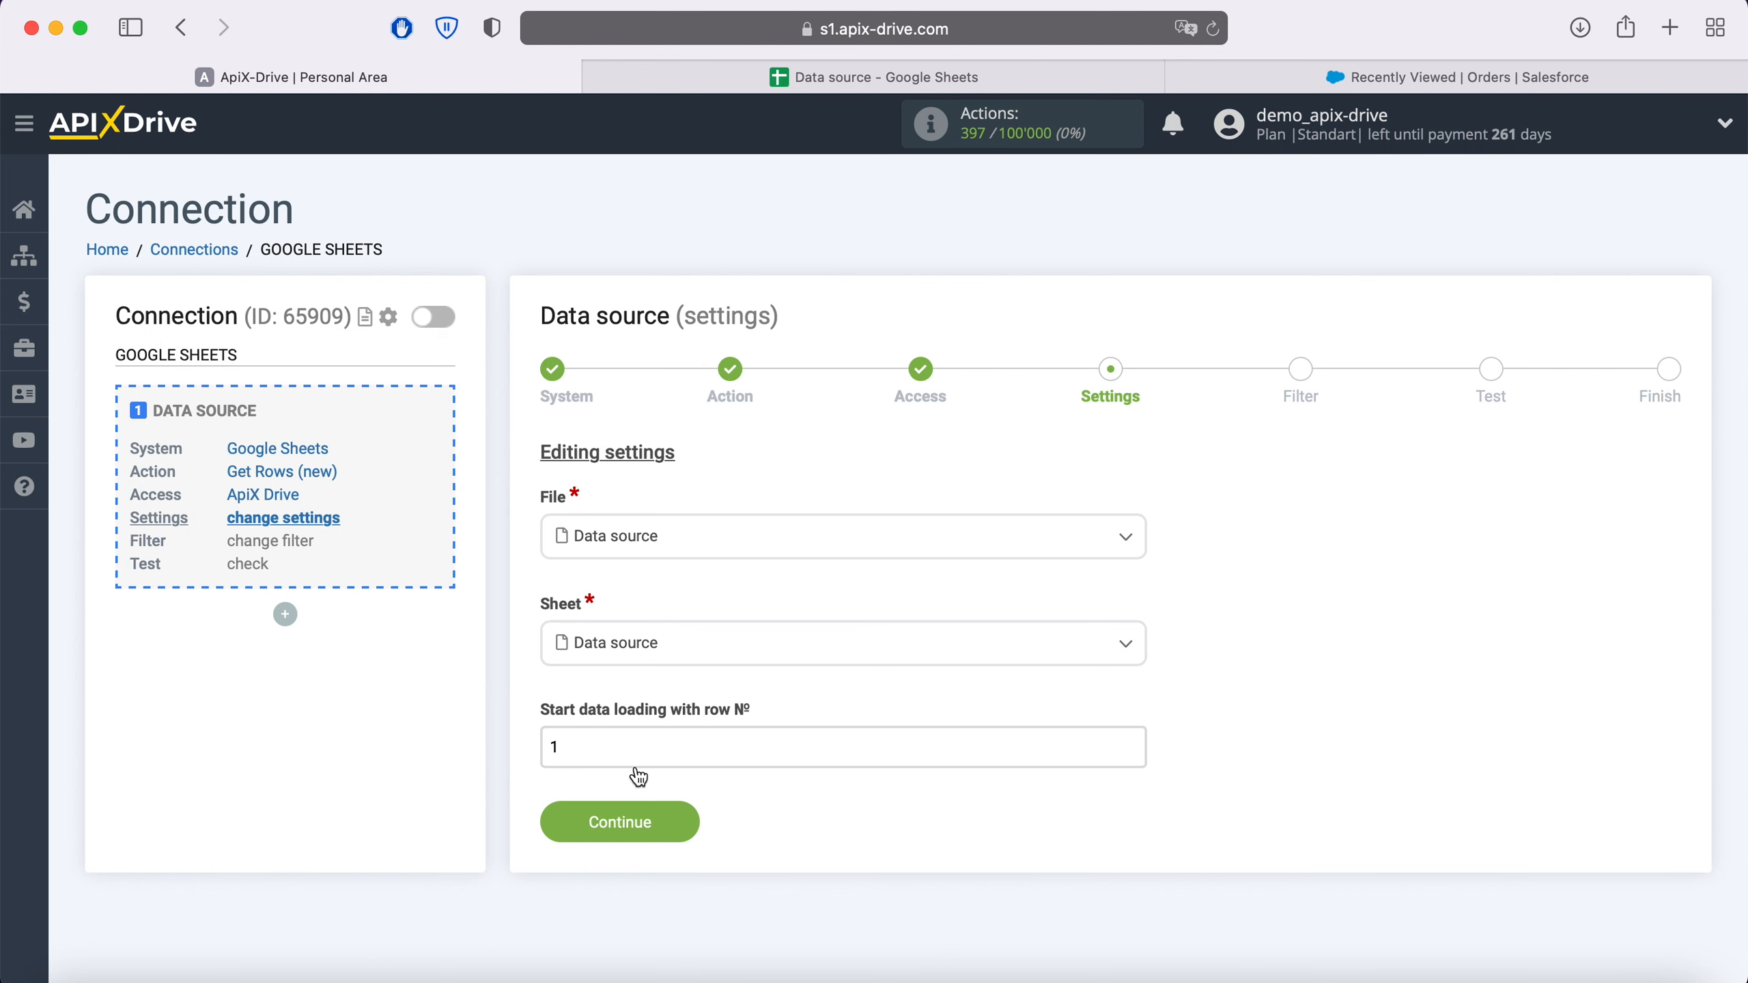
Step: Check the first data row in the Data source spreadsheet, and set data loading to start with row 2
click(783, 80)
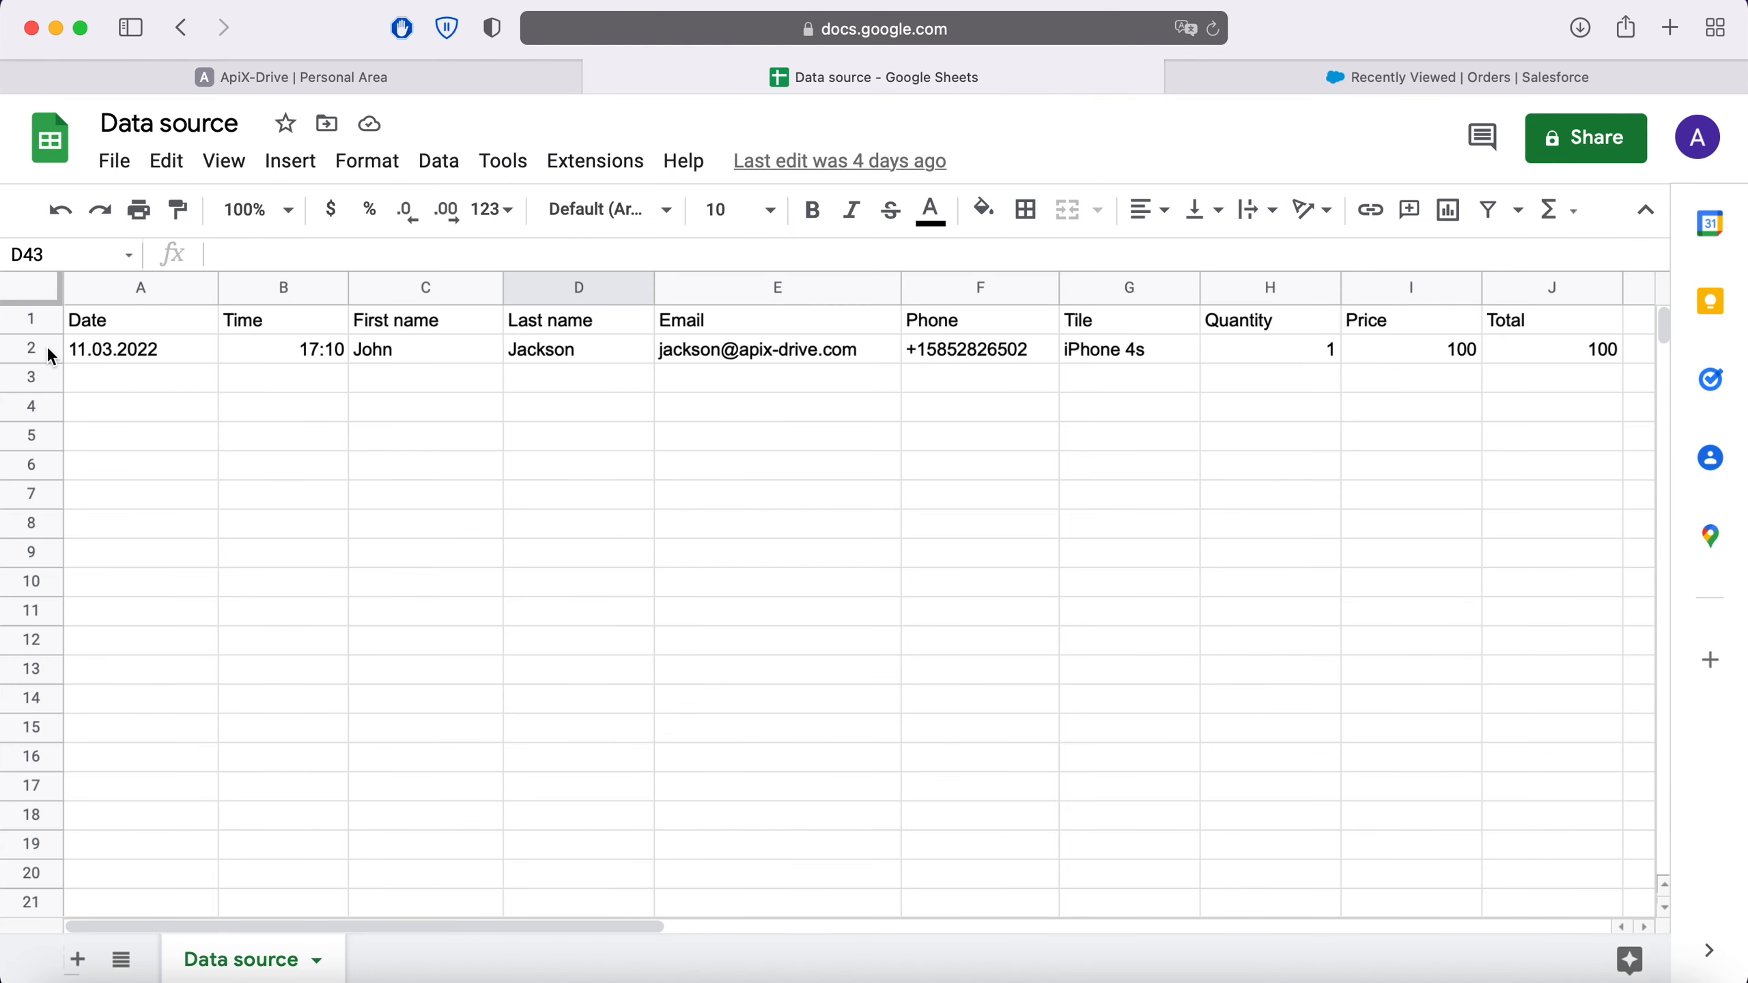
click(526, 78)
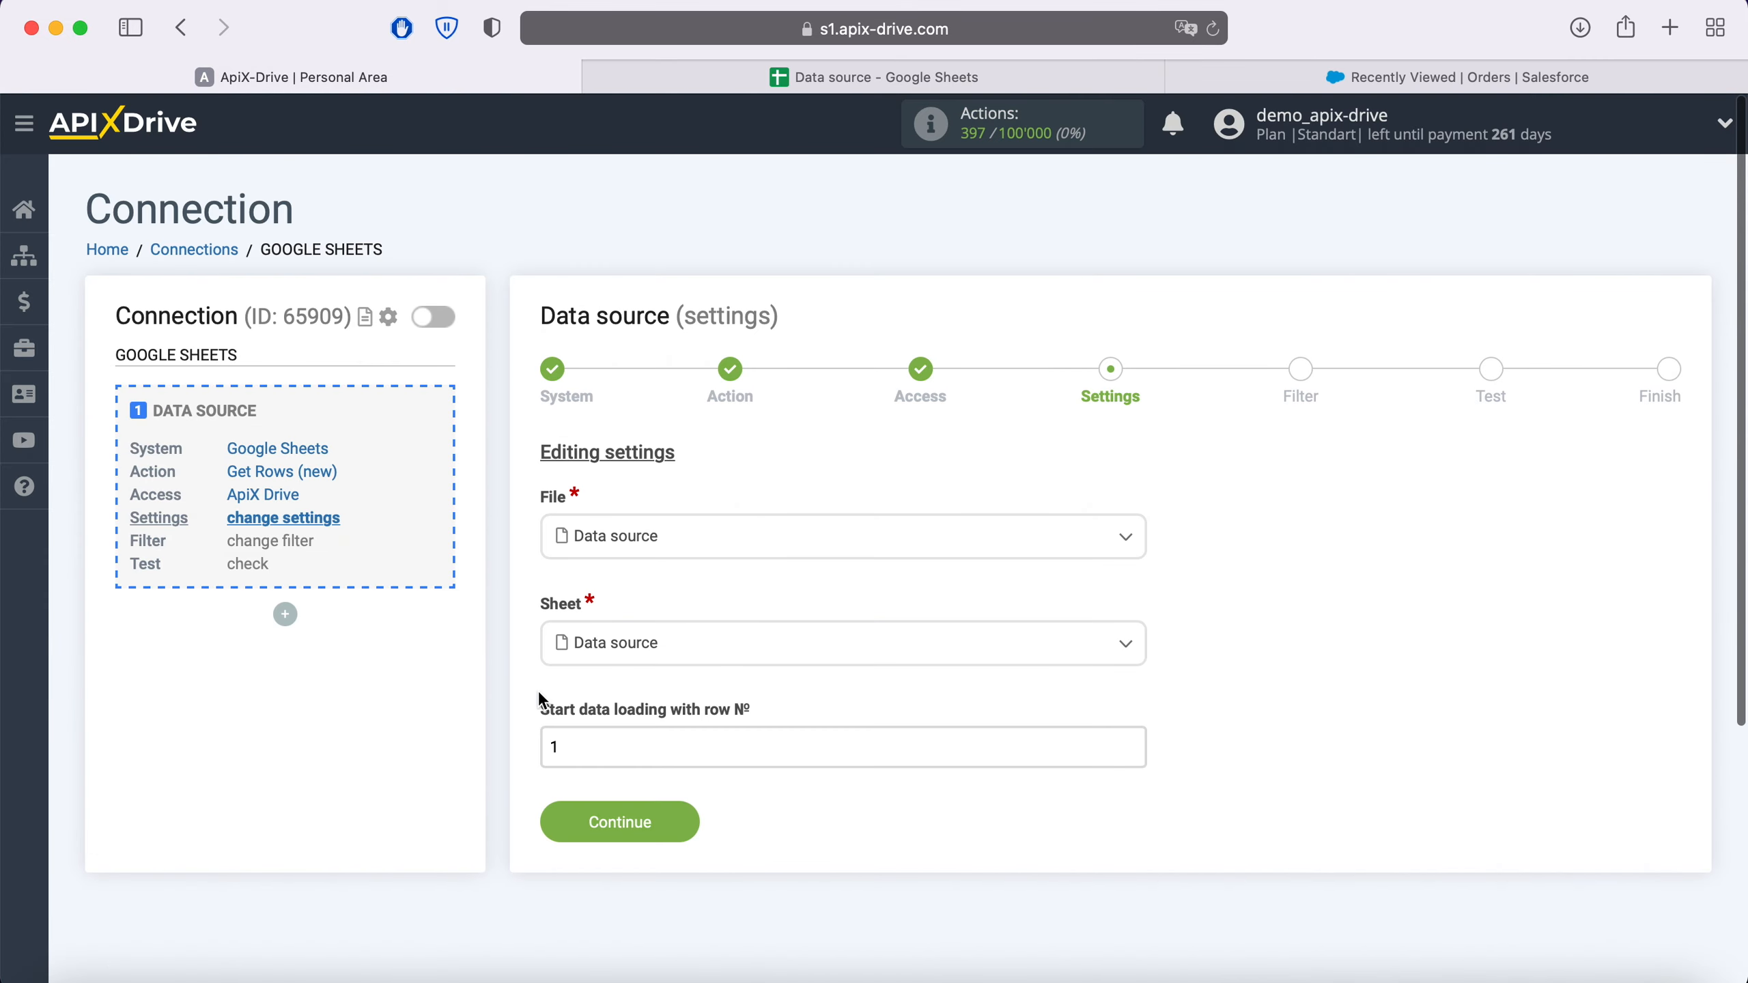
drag(546, 743, 519, 753)
text(2)
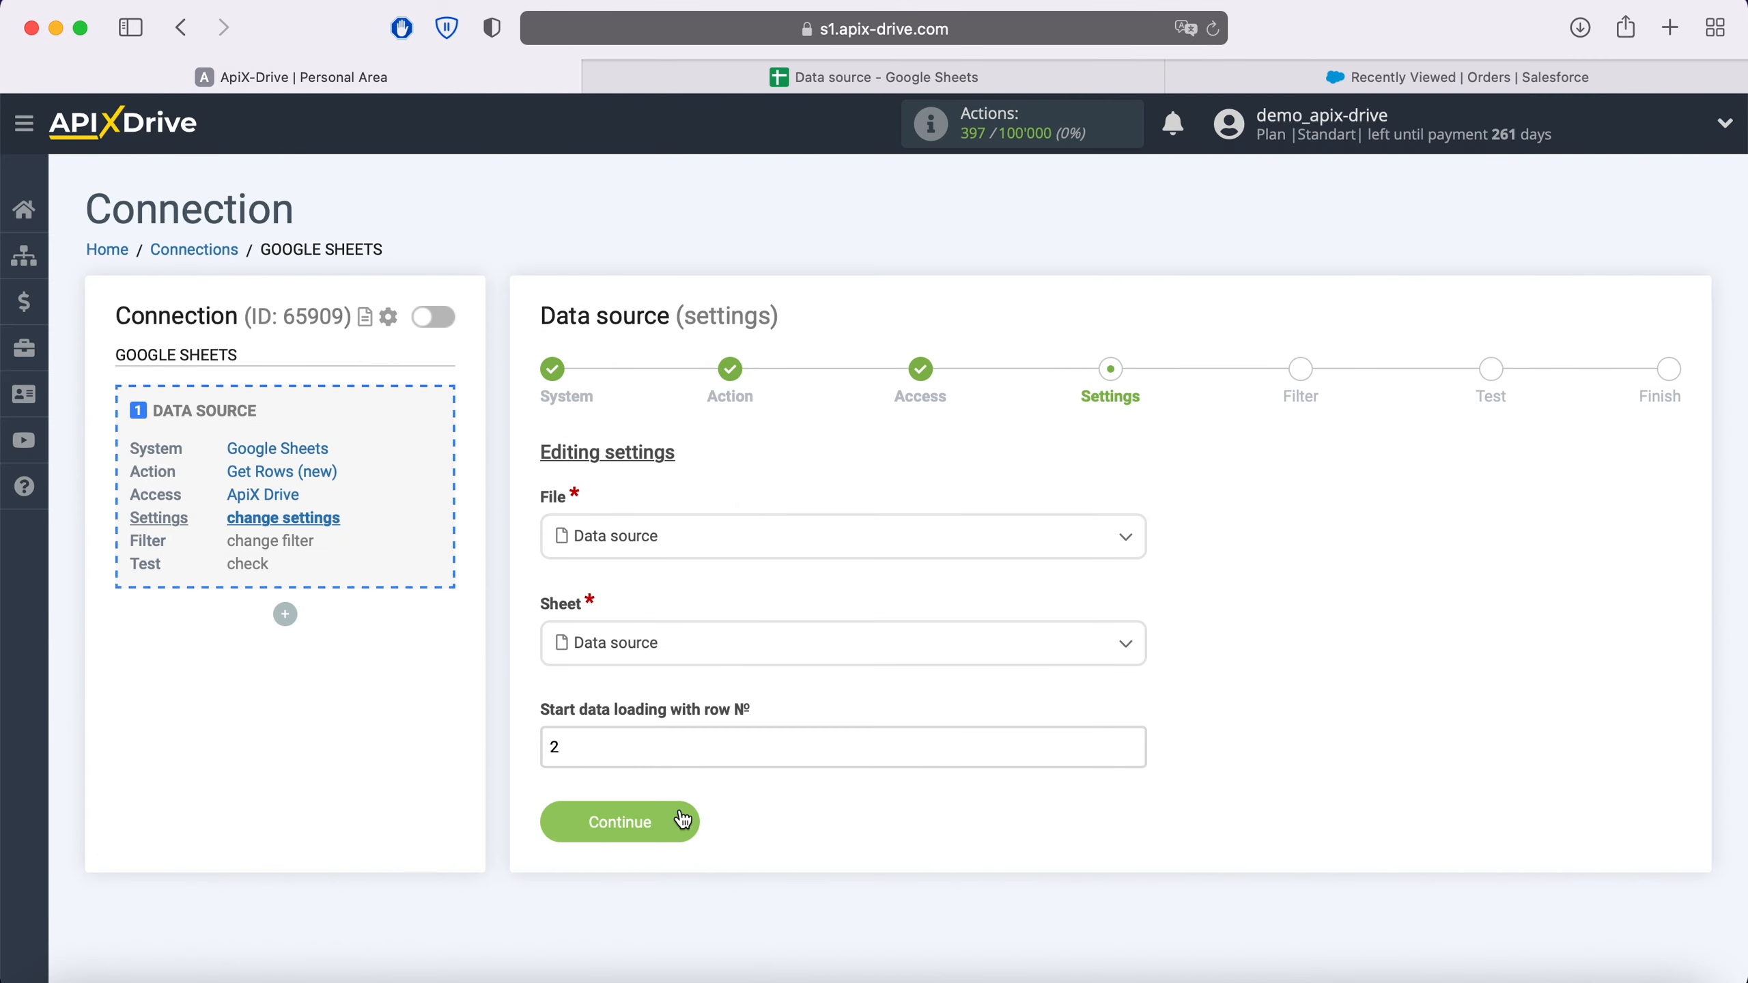
click(682, 819)
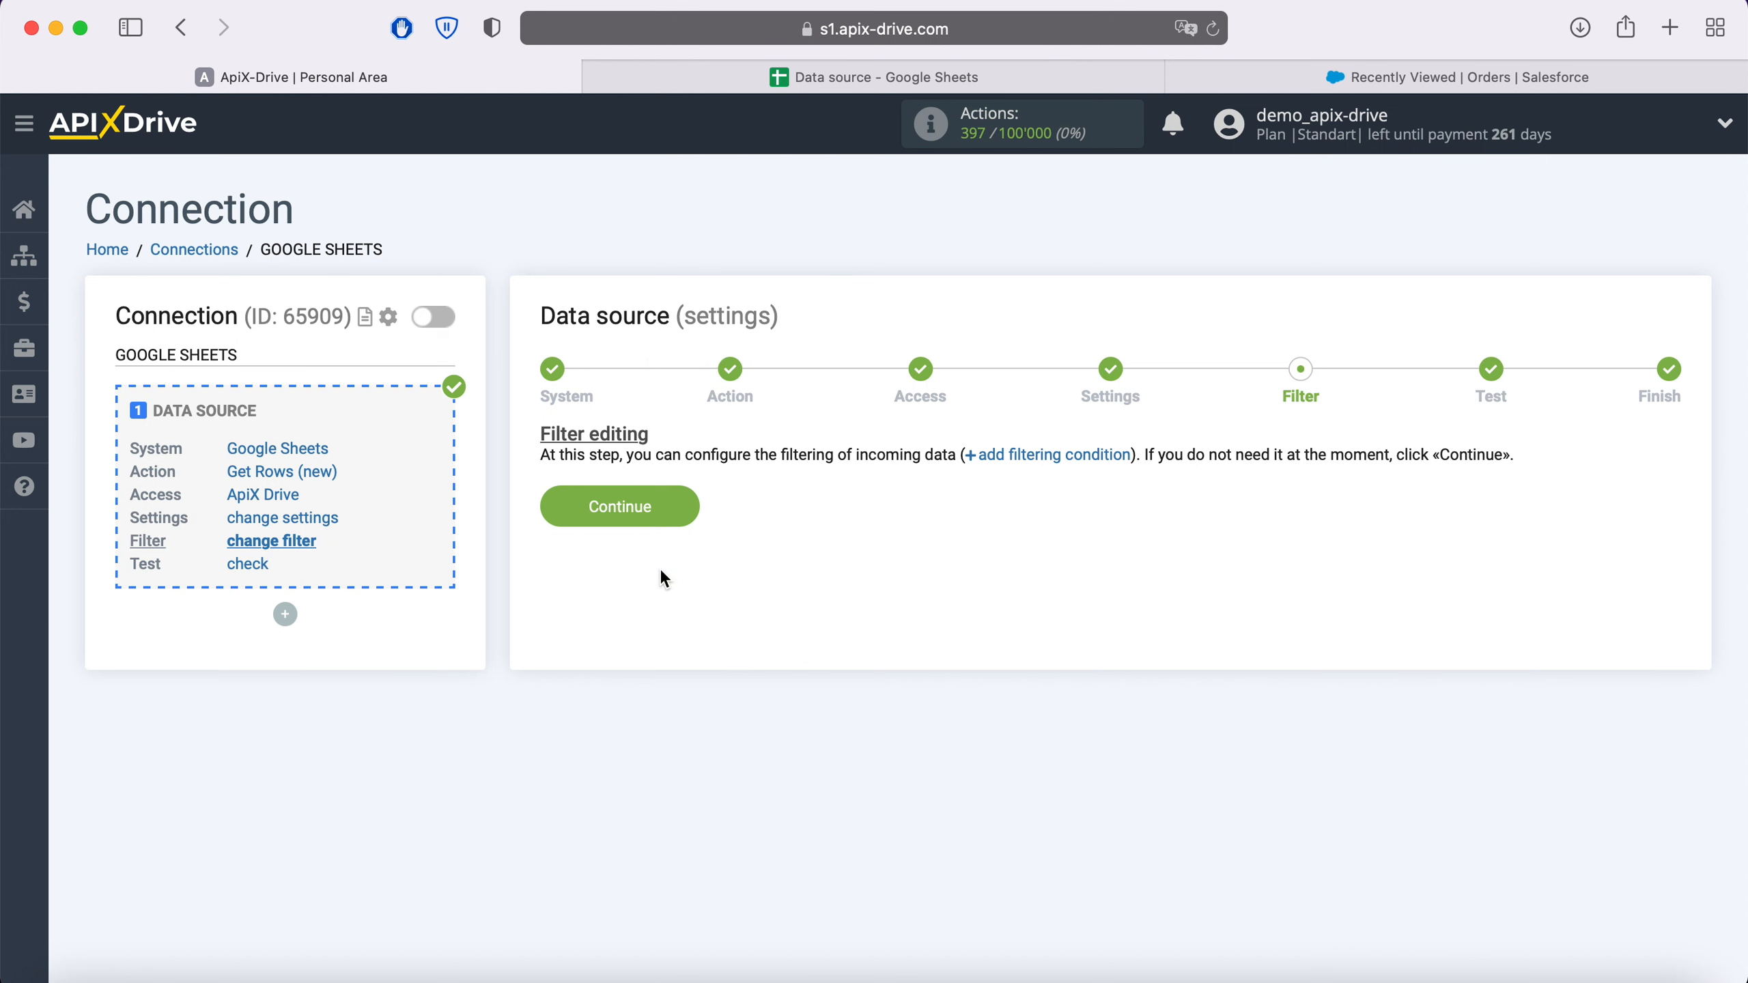
Step: Finish the data source setup without a filter, accepting the test data, and start configuring data receiving
click(682, 508)
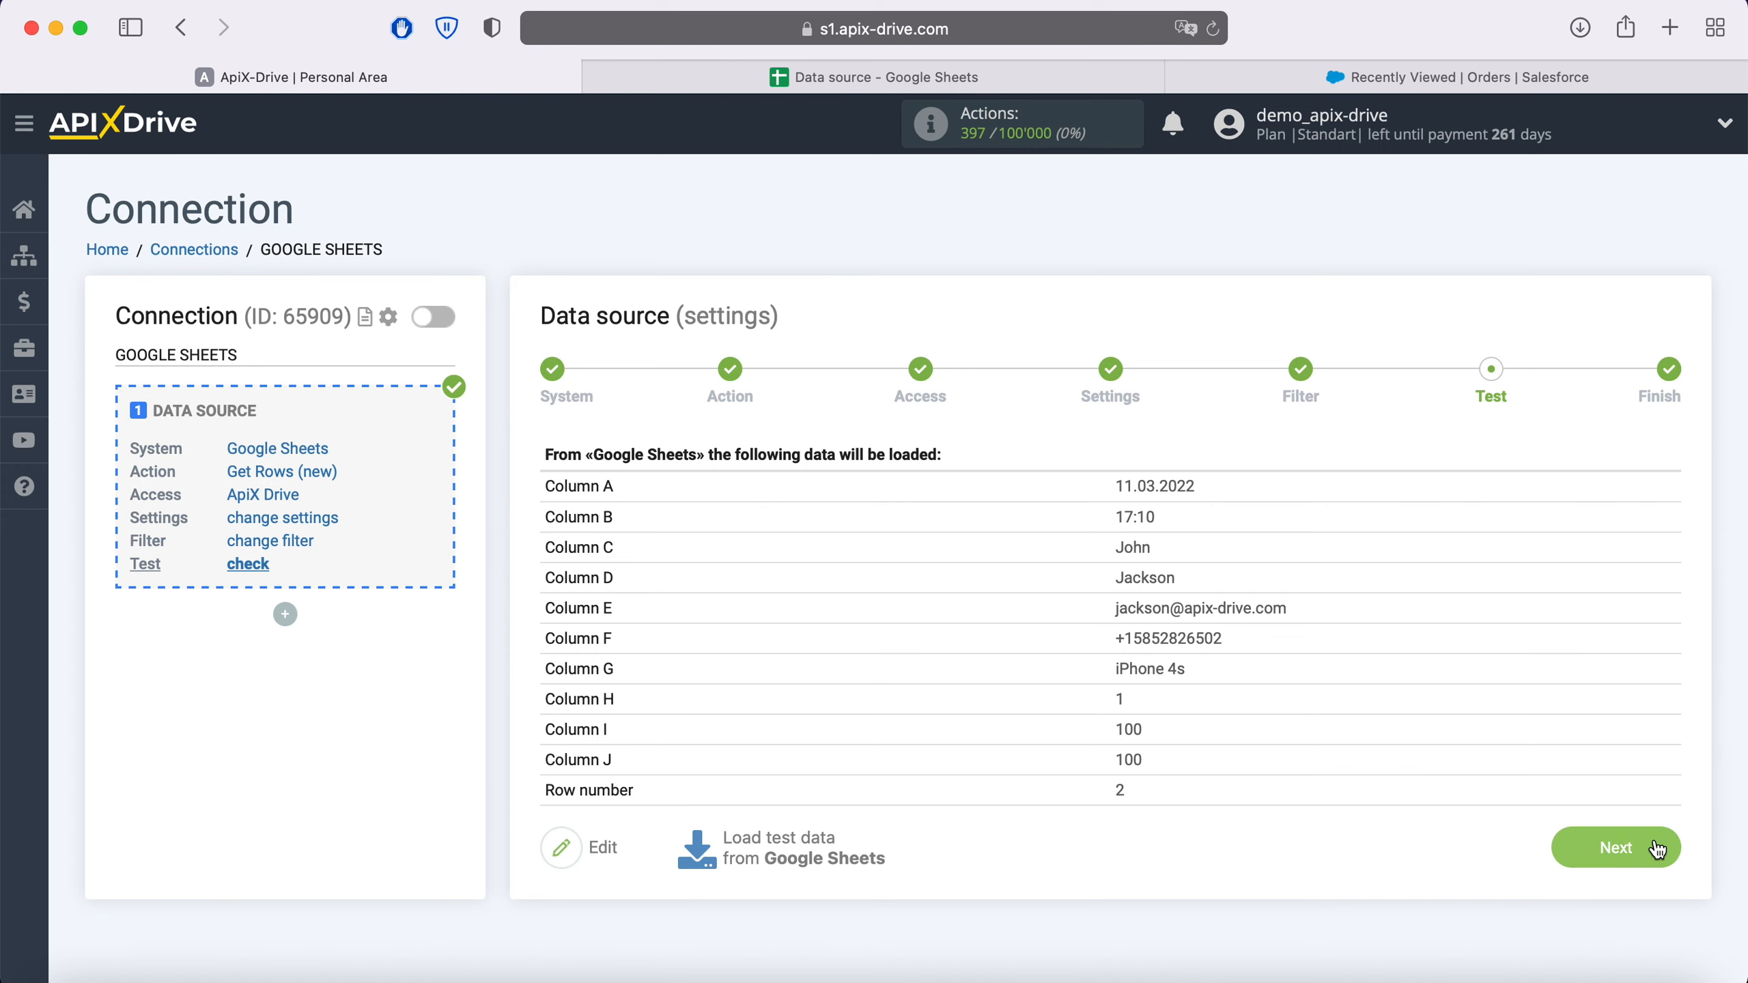
click(1658, 849)
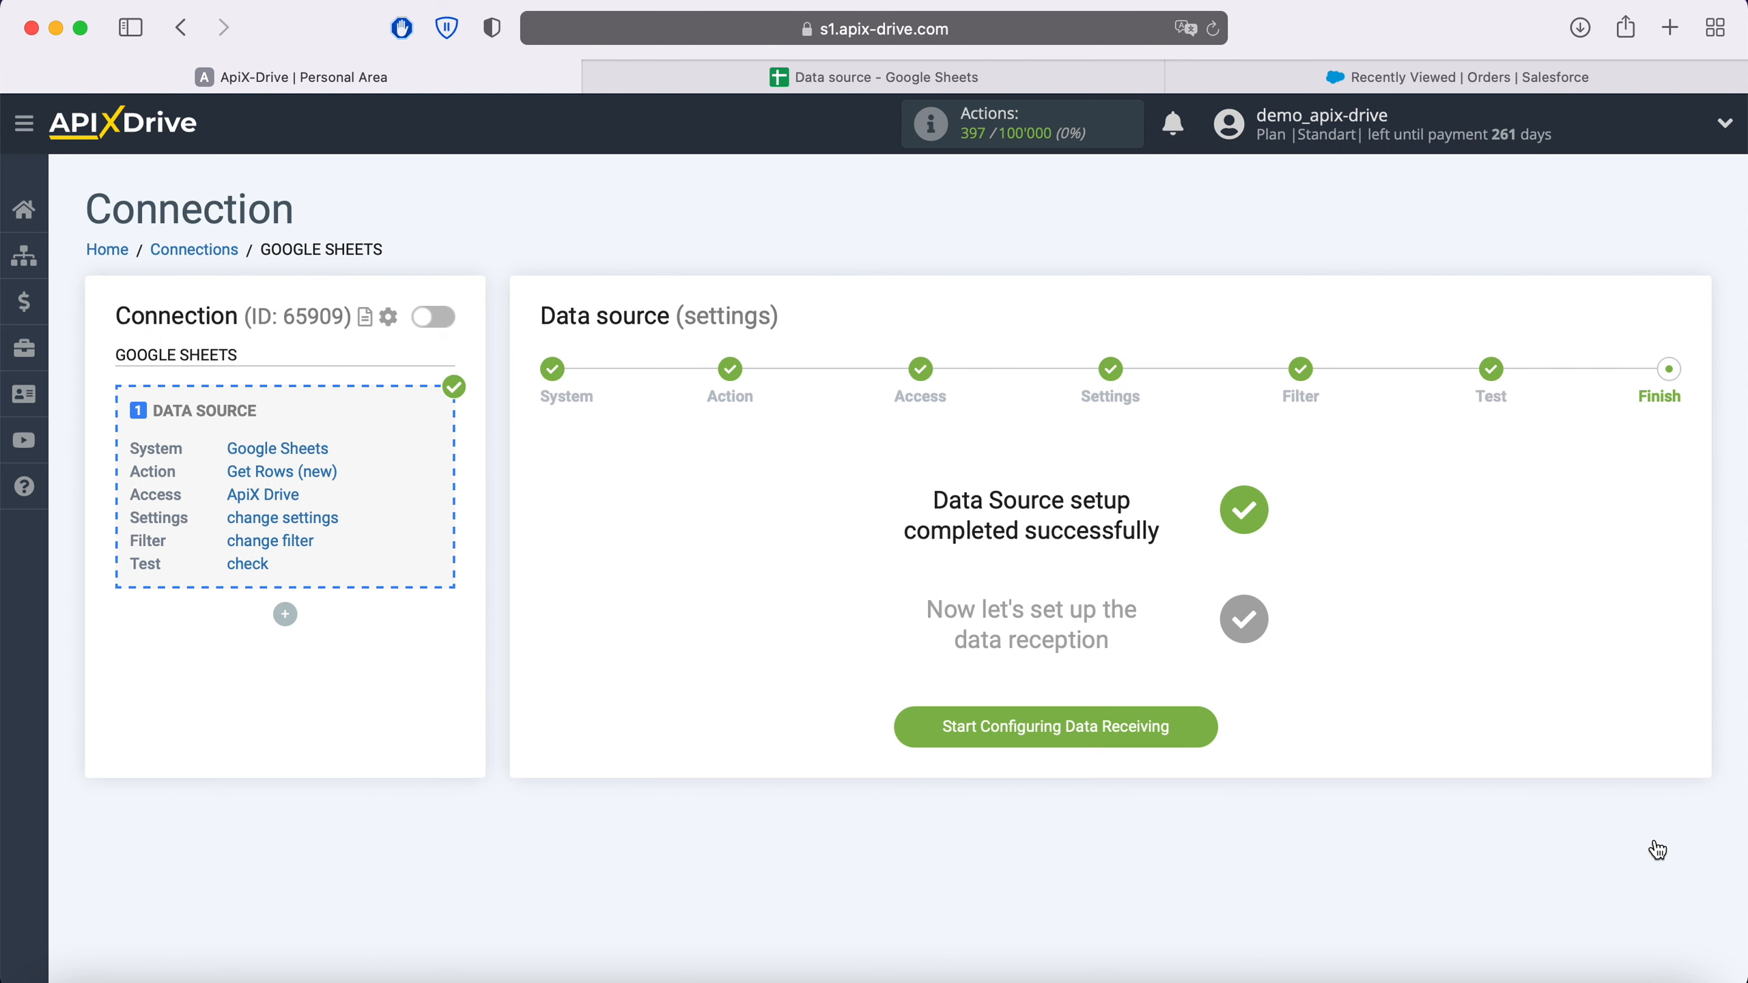
click(1195, 729)
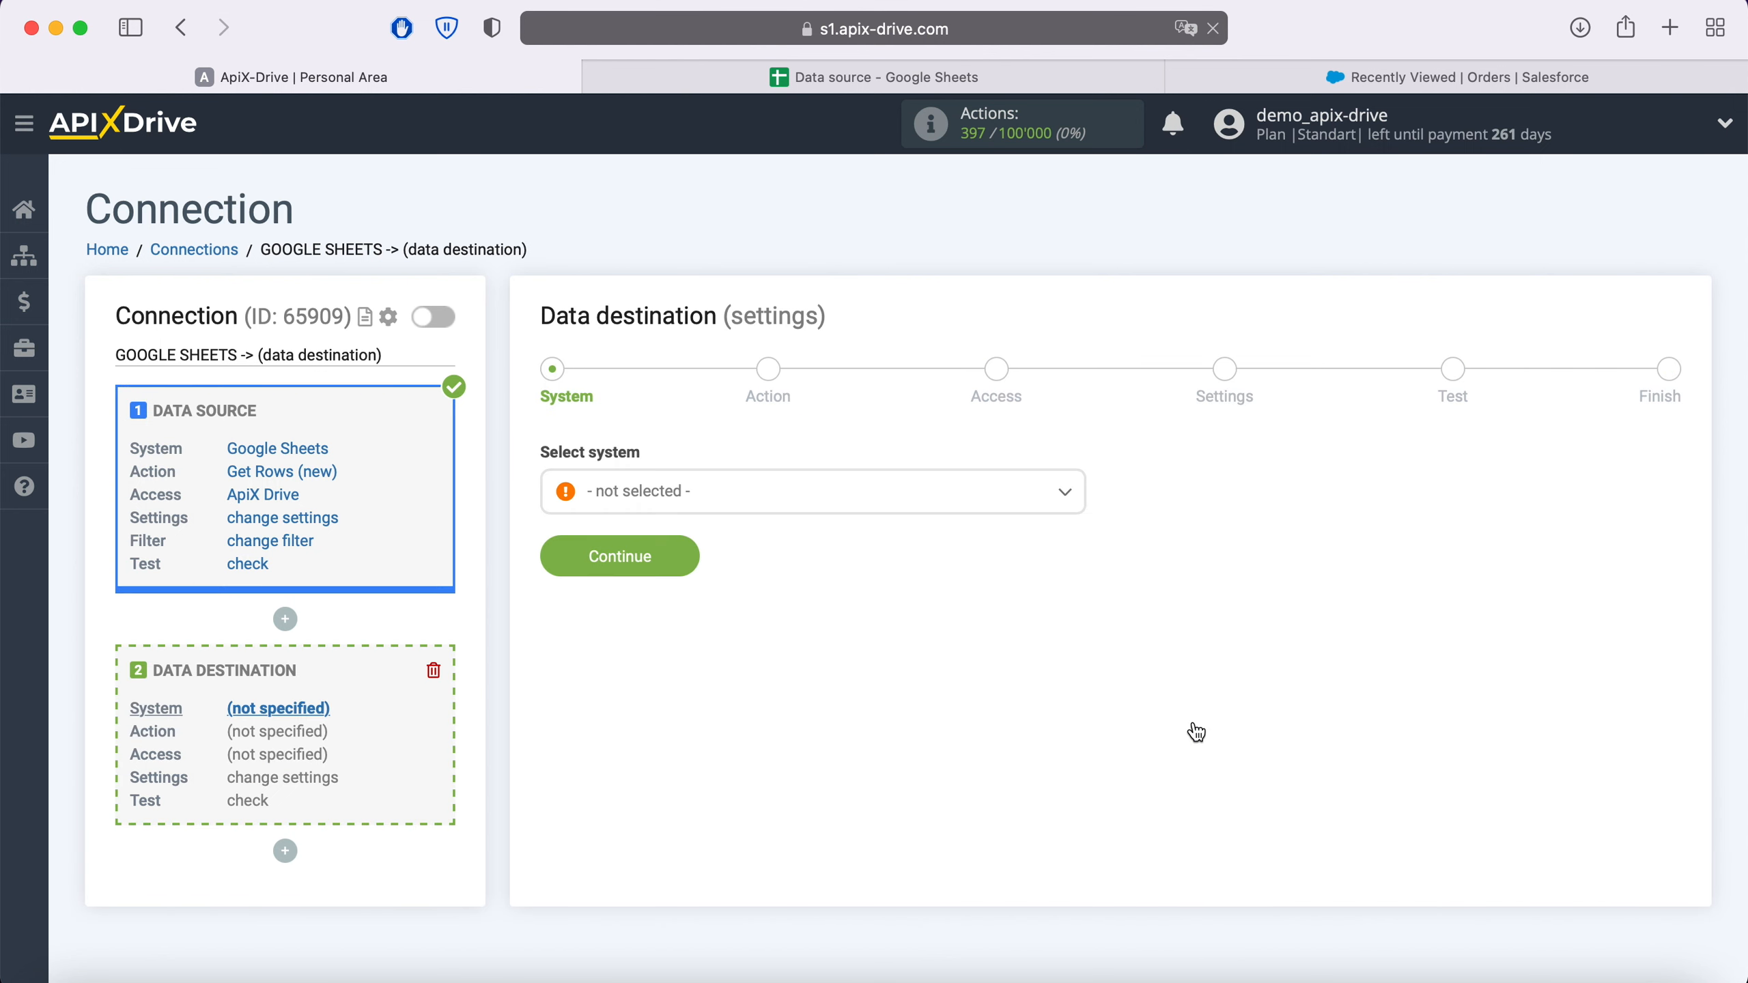
Step: Choose Salesforce CRM as the data destination system
click(897, 502)
scroll(908, 652, down, 8)
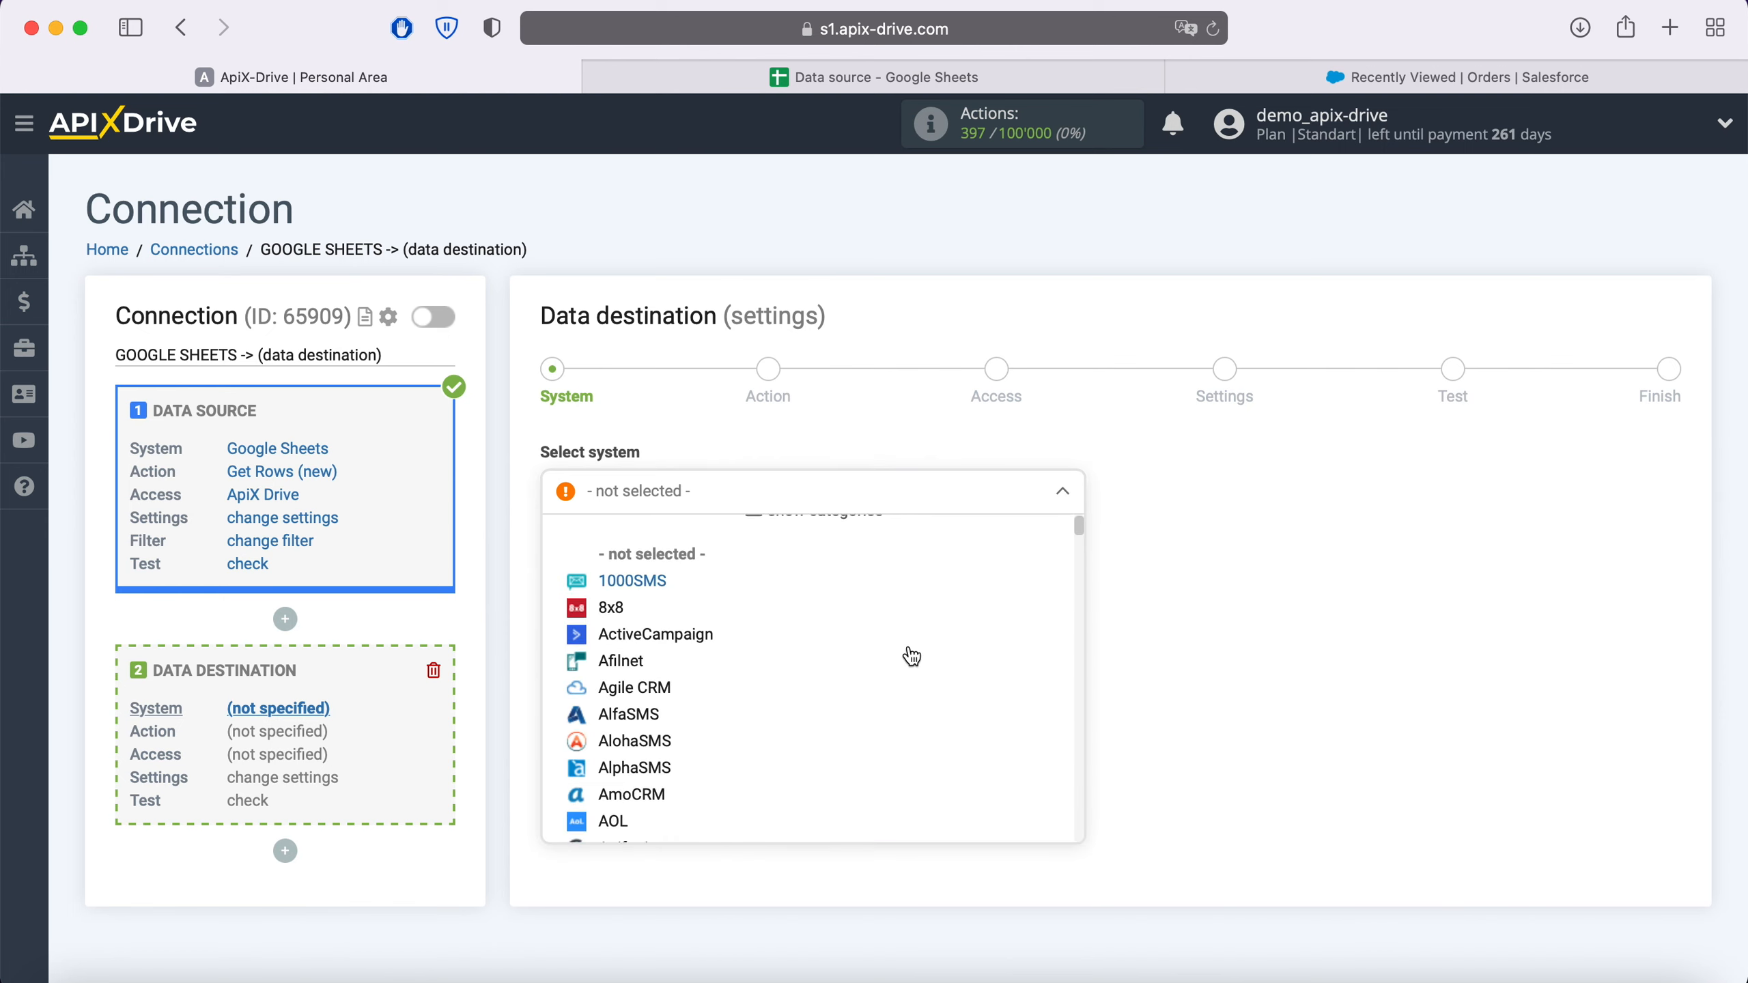
scroll(911, 655, down, 20)
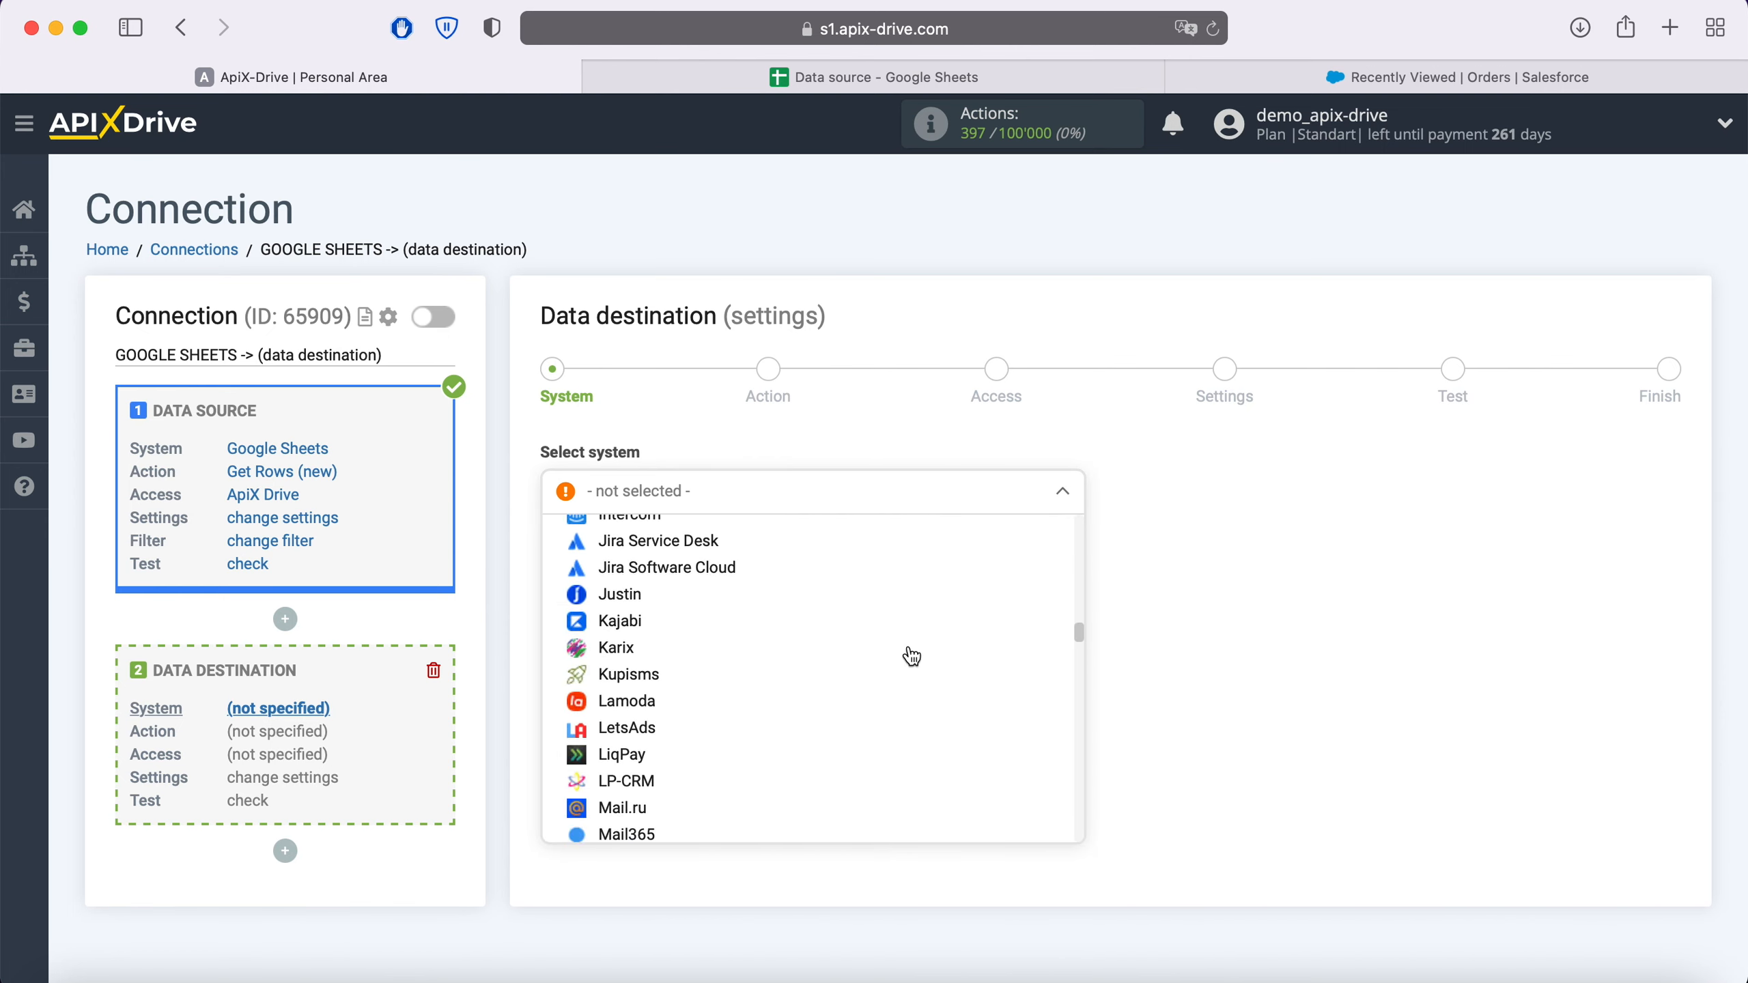
scroll(911, 656, down, 20)
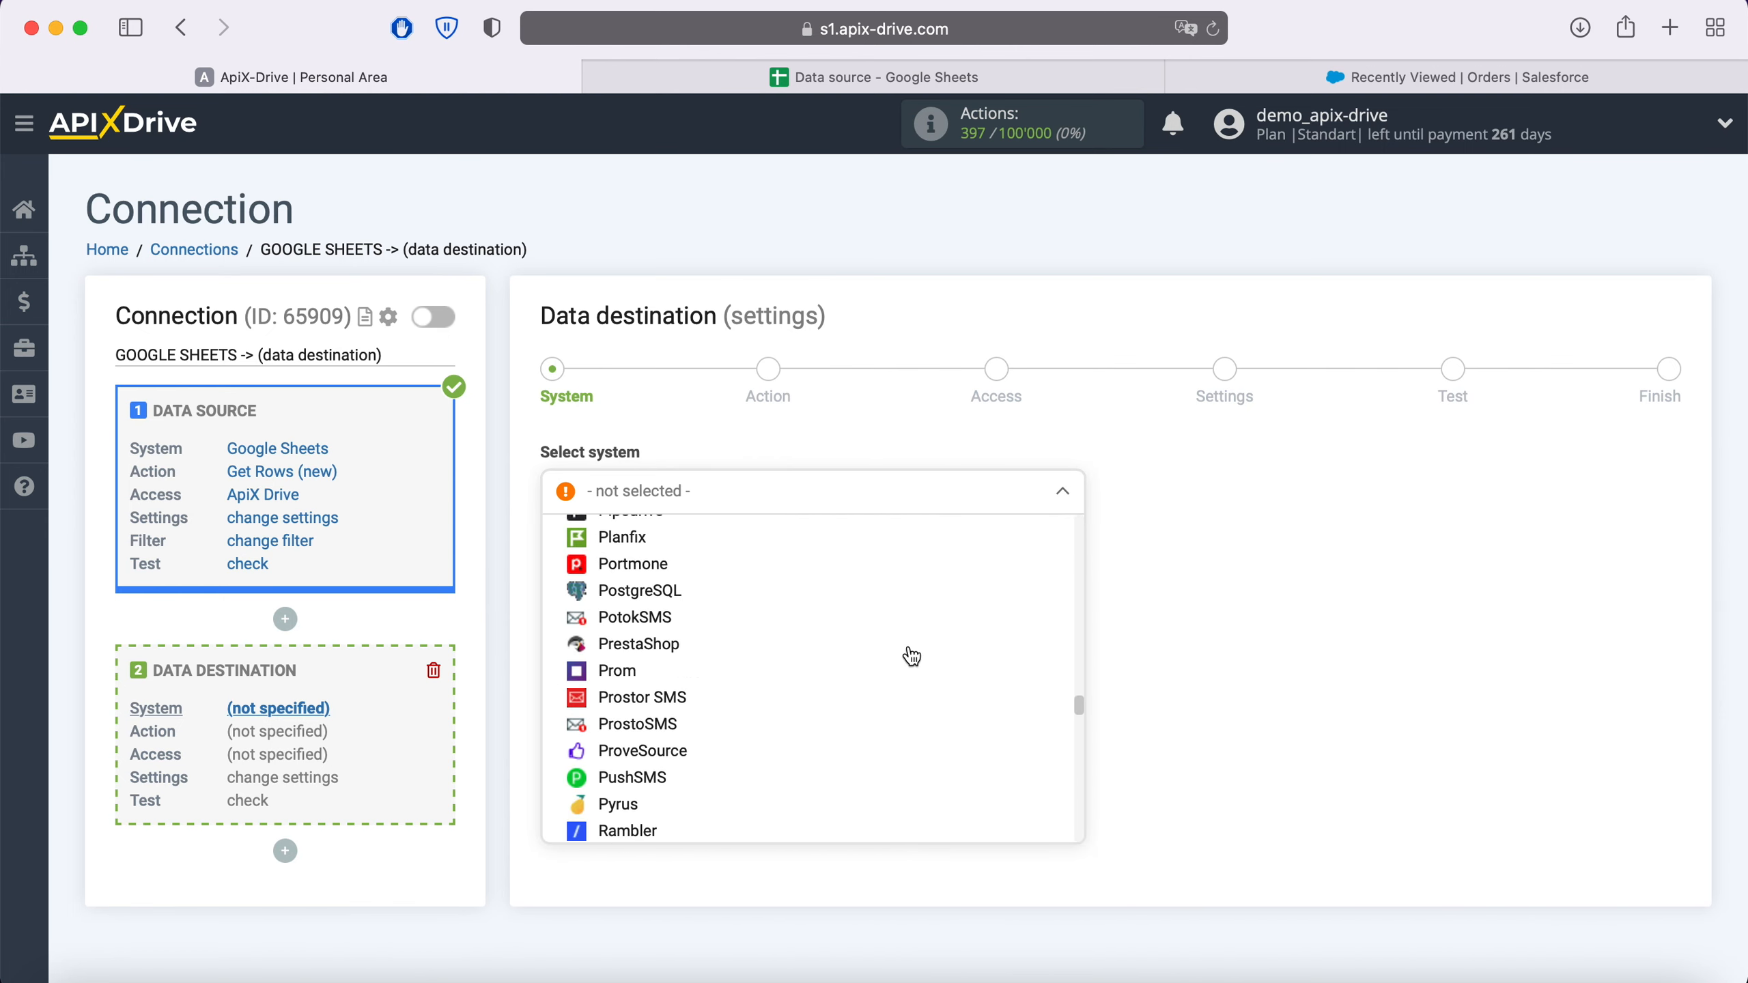
scroll(909, 652, down, 5)
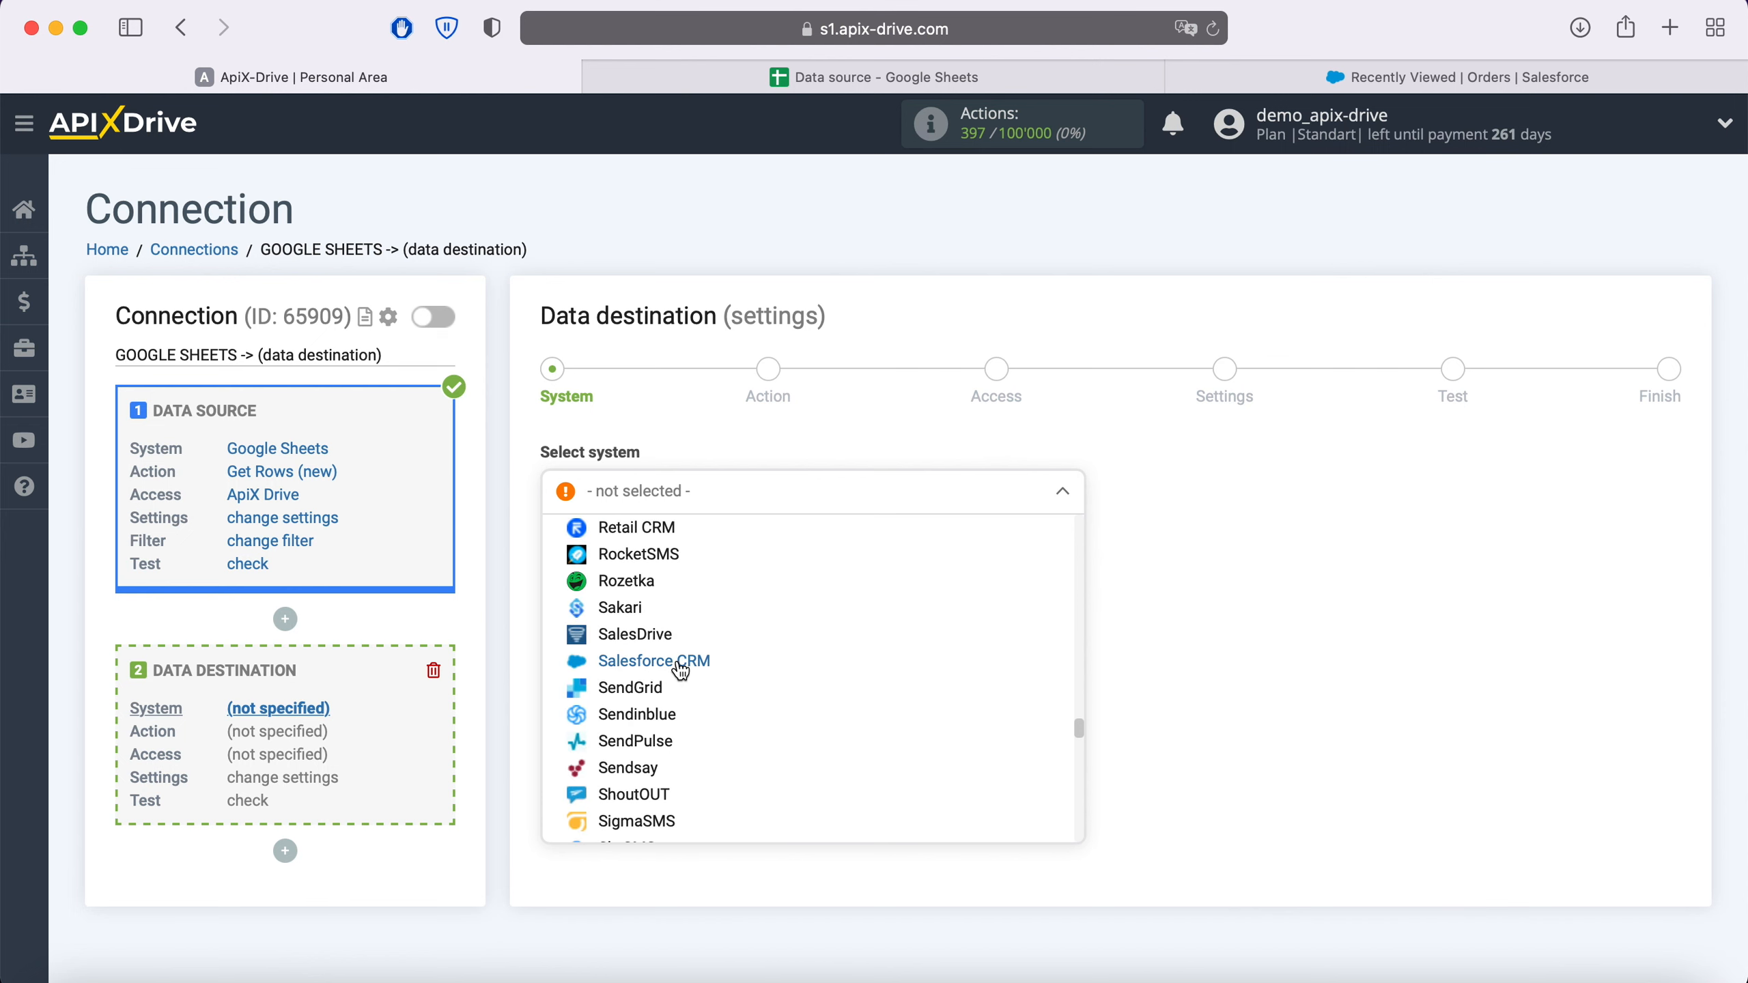
click(680, 669)
click(684, 557)
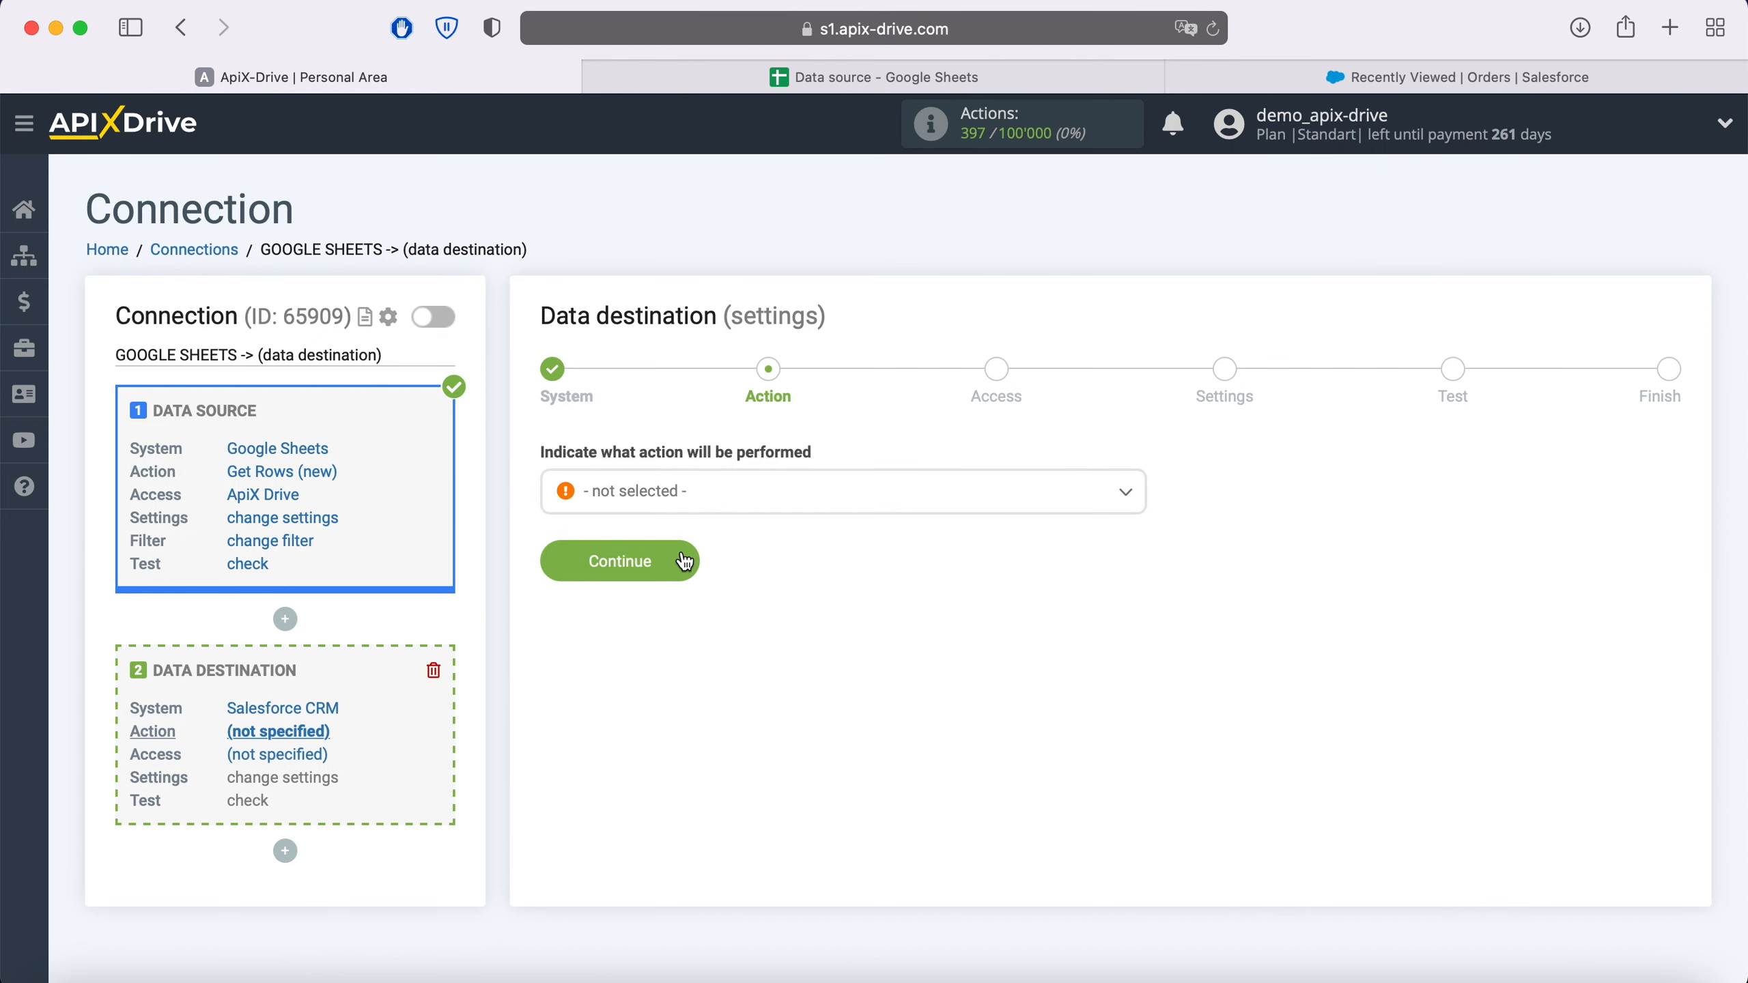
Step: Set the data destination action to Create Order and proceed to the access settings
click(711, 501)
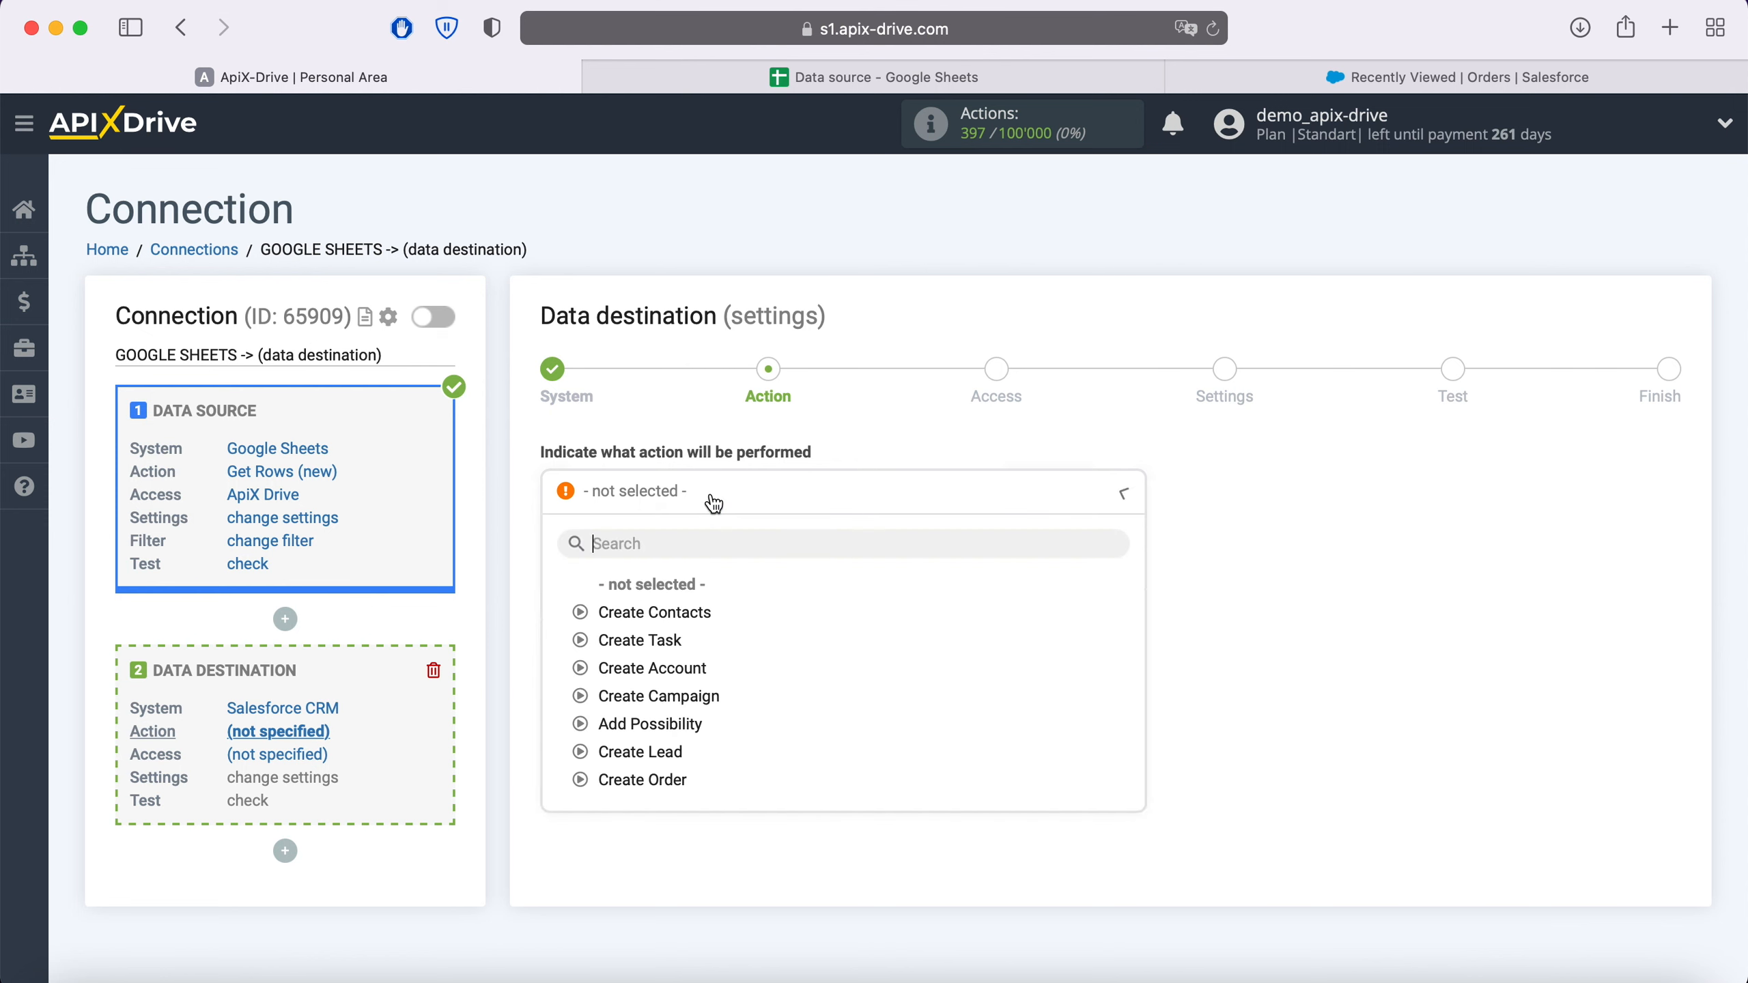
click(663, 781)
click(684, 570)
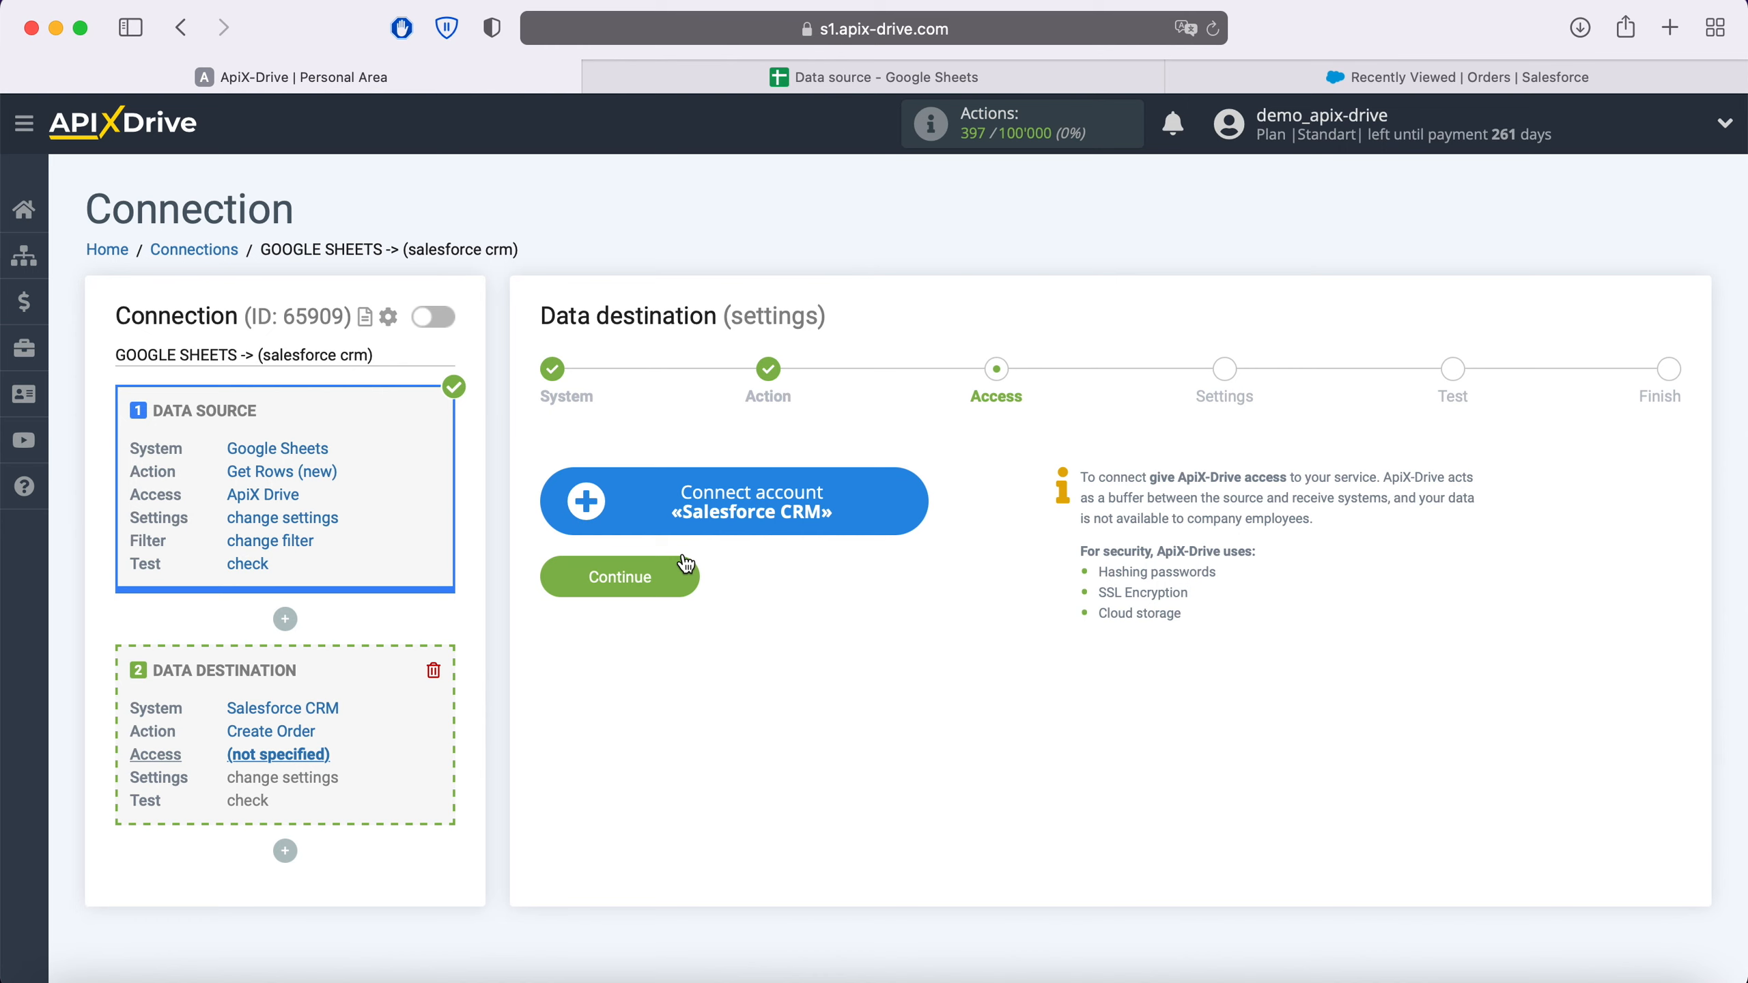
Step: Connect the Salesforce CRM account by entering its username and password, and select the connected login as the destination access
click(910, 495)
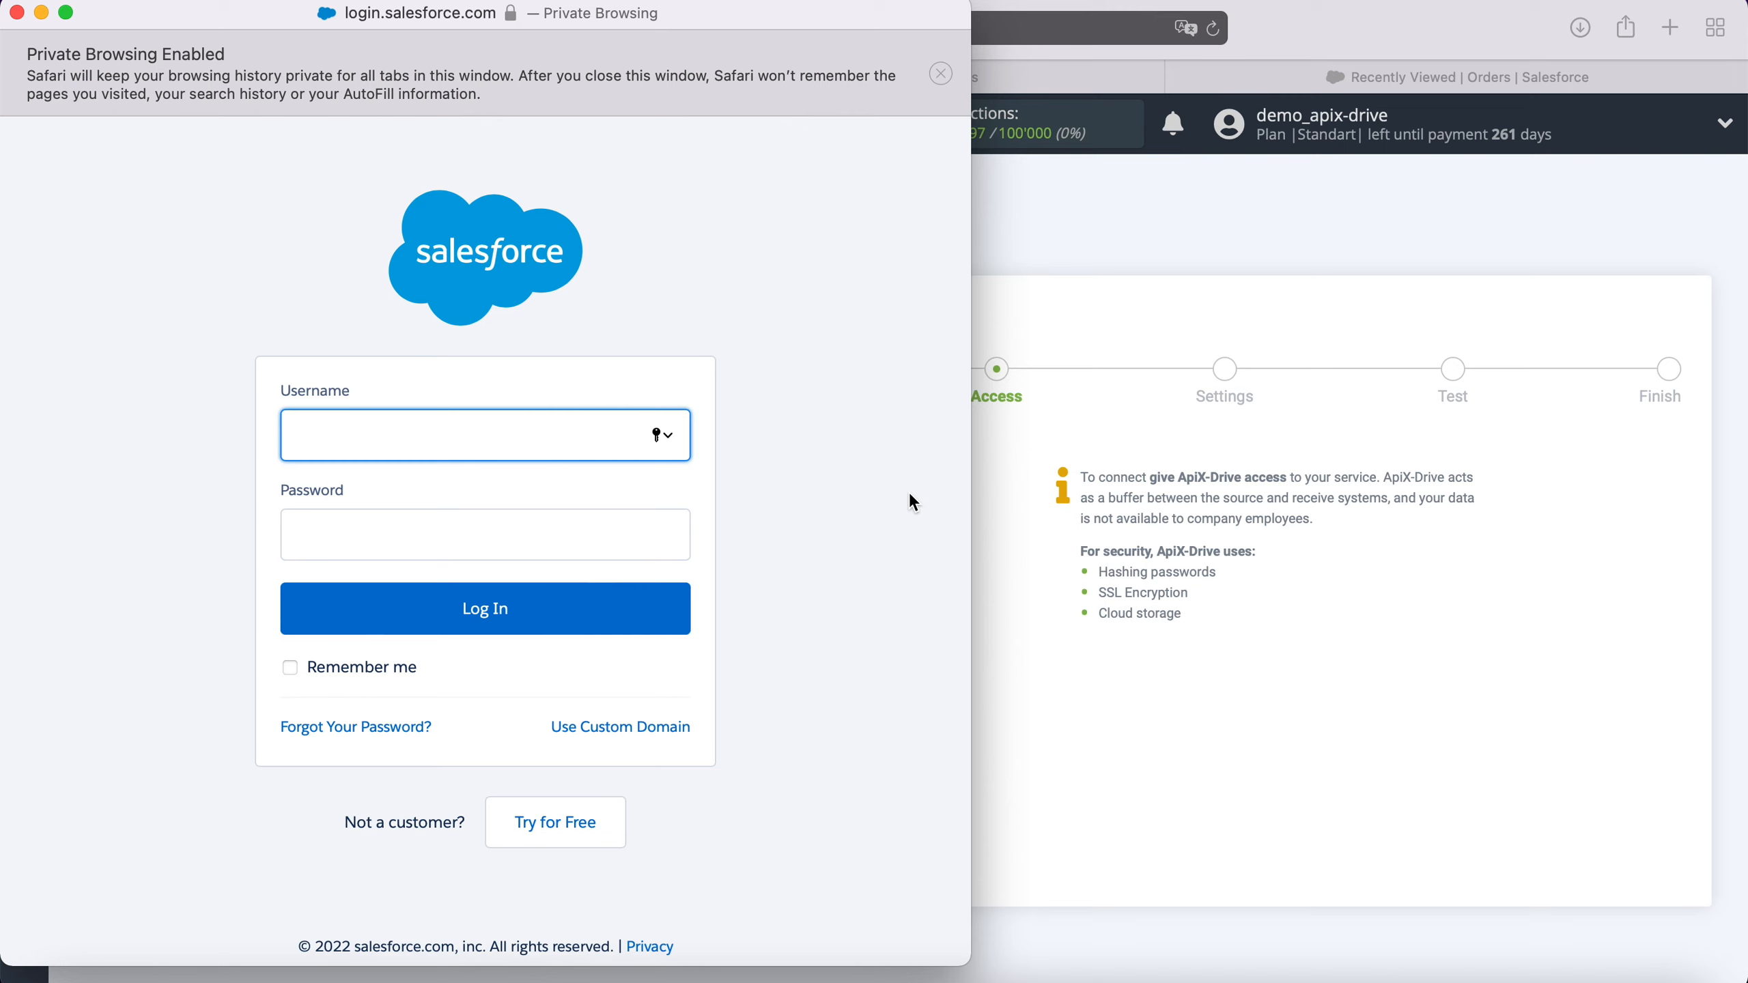
right_click(404, 437)
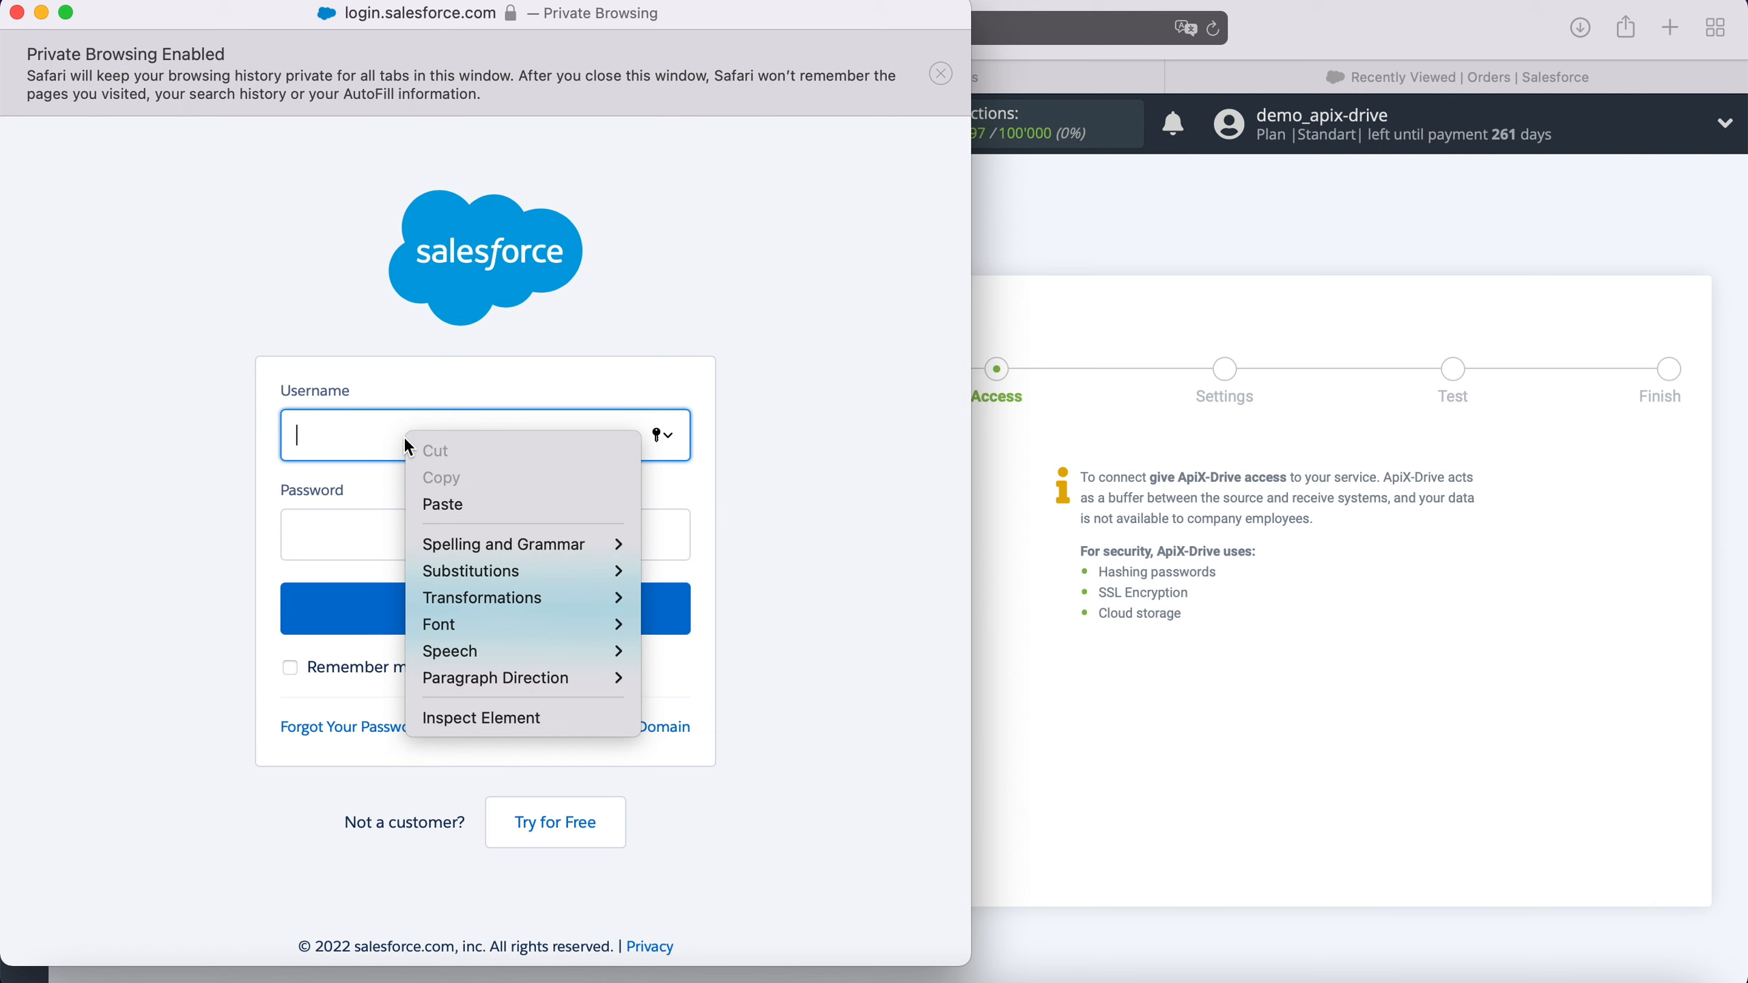
click(457, 499)
click(399, 542)
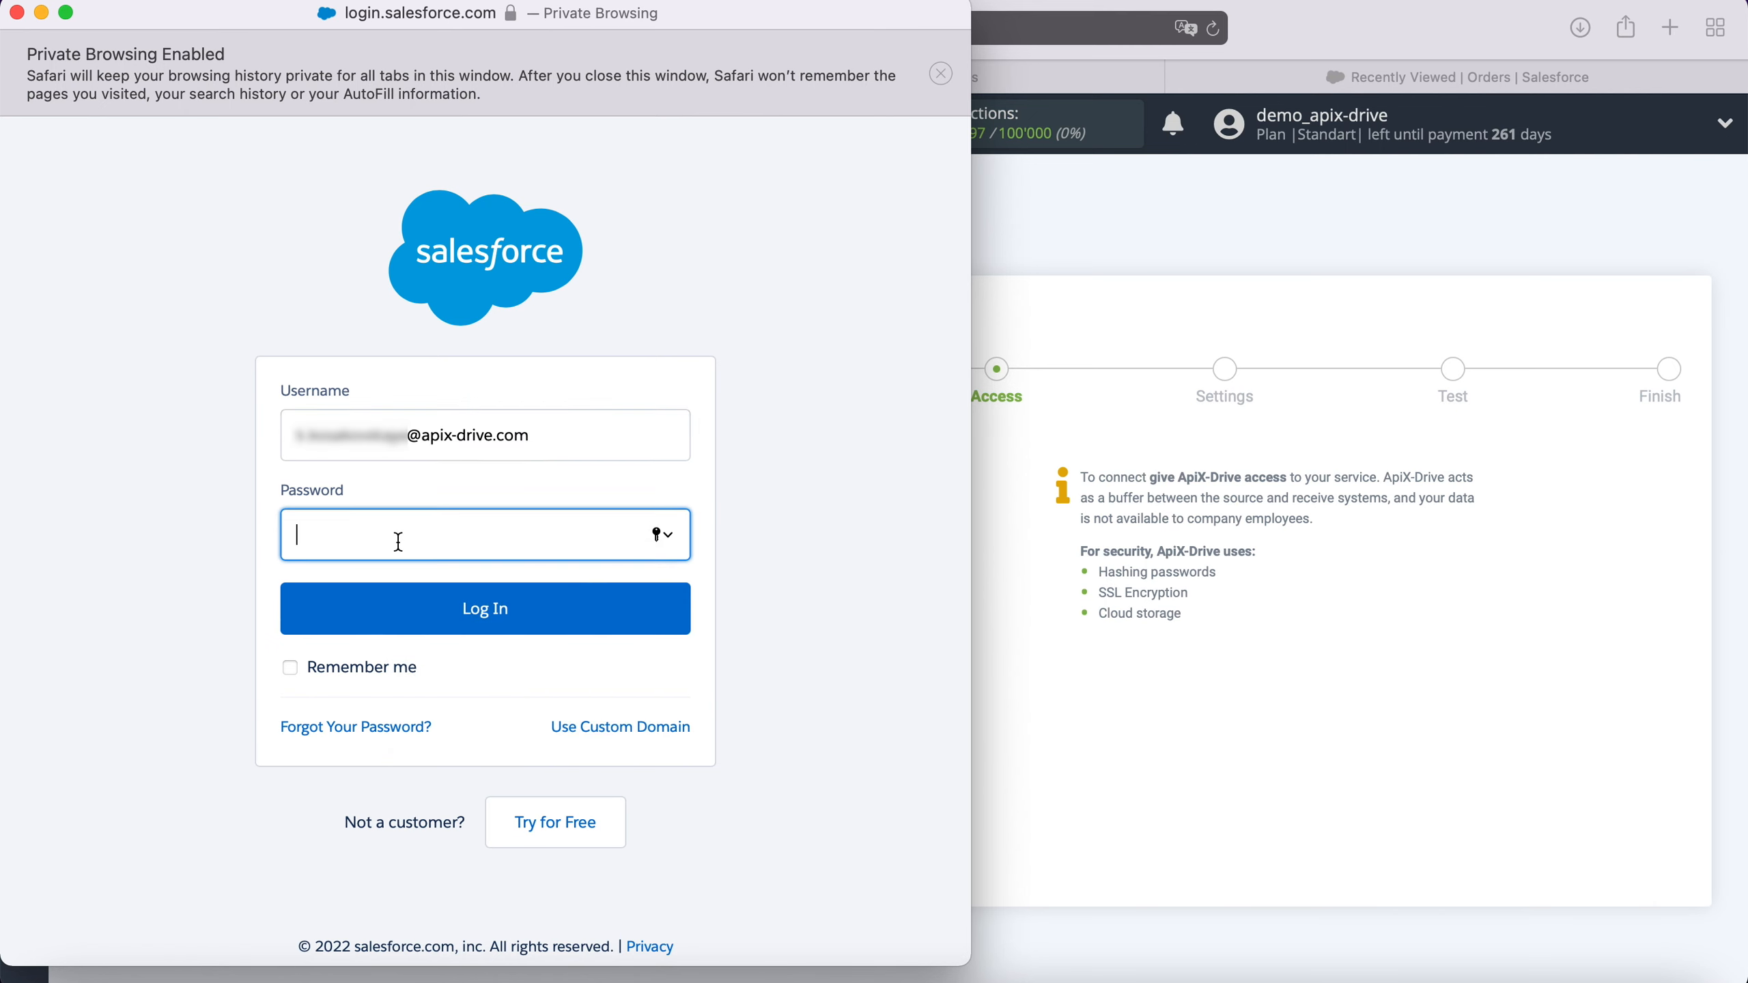
text(••••••••••••)
click(478, 607)
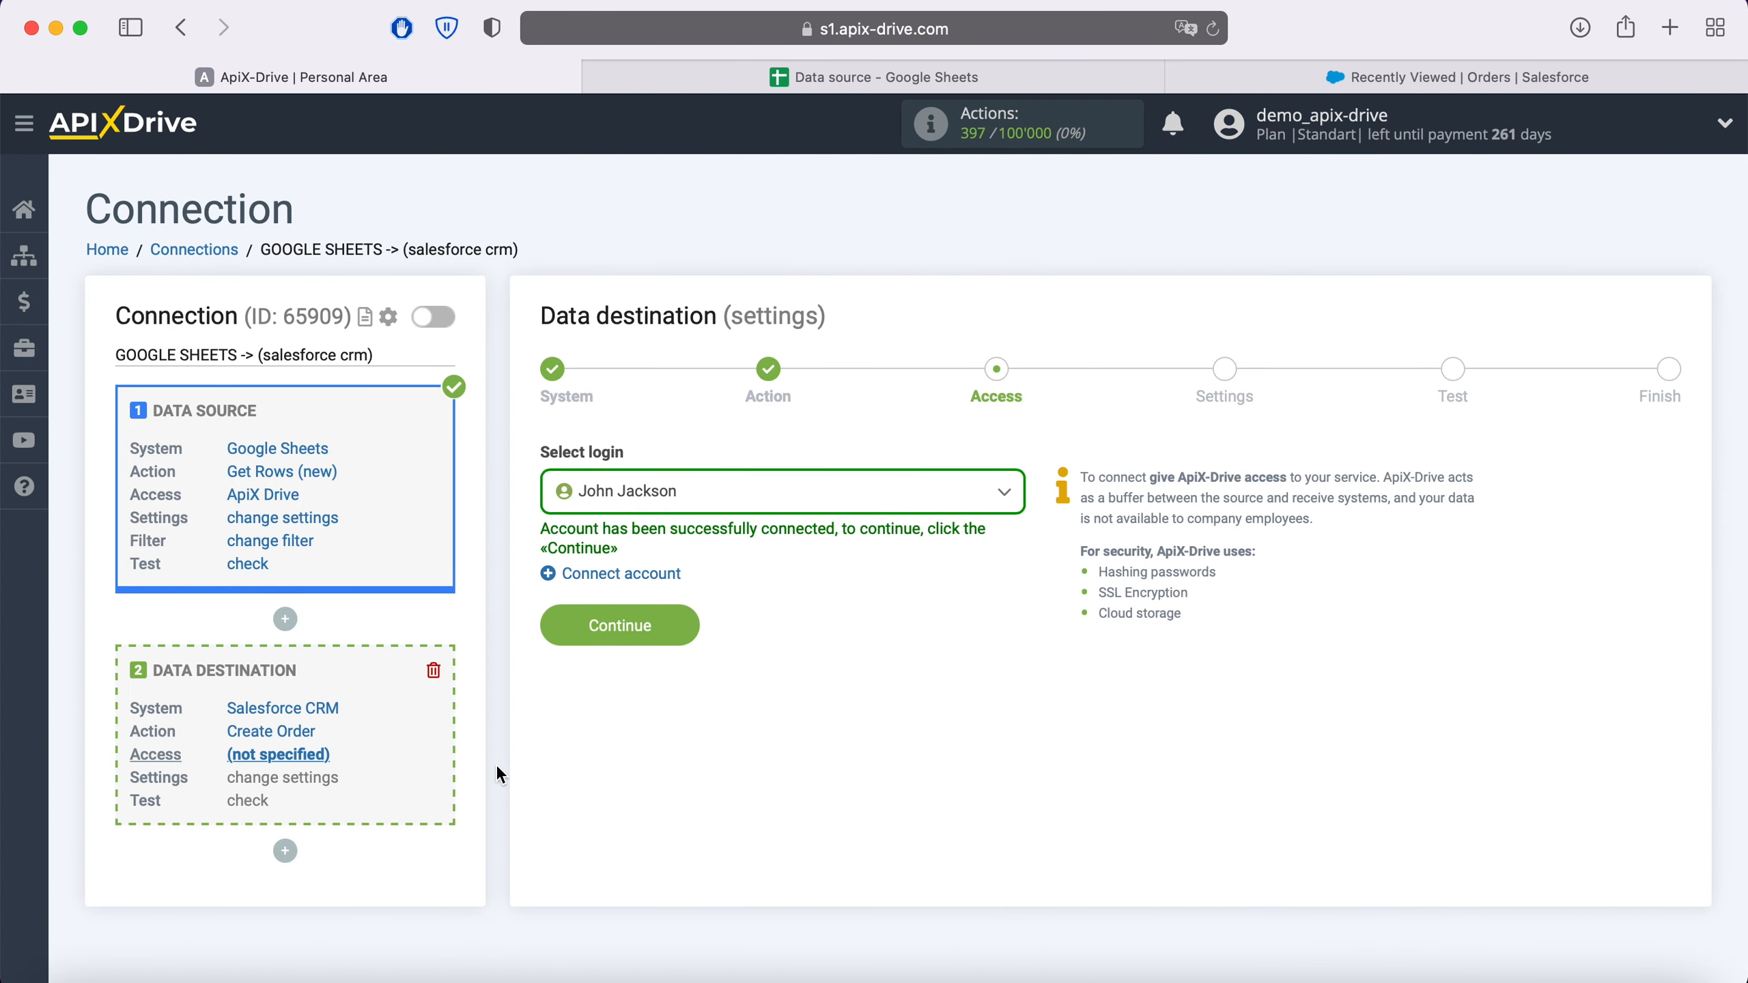
click(822, 501)
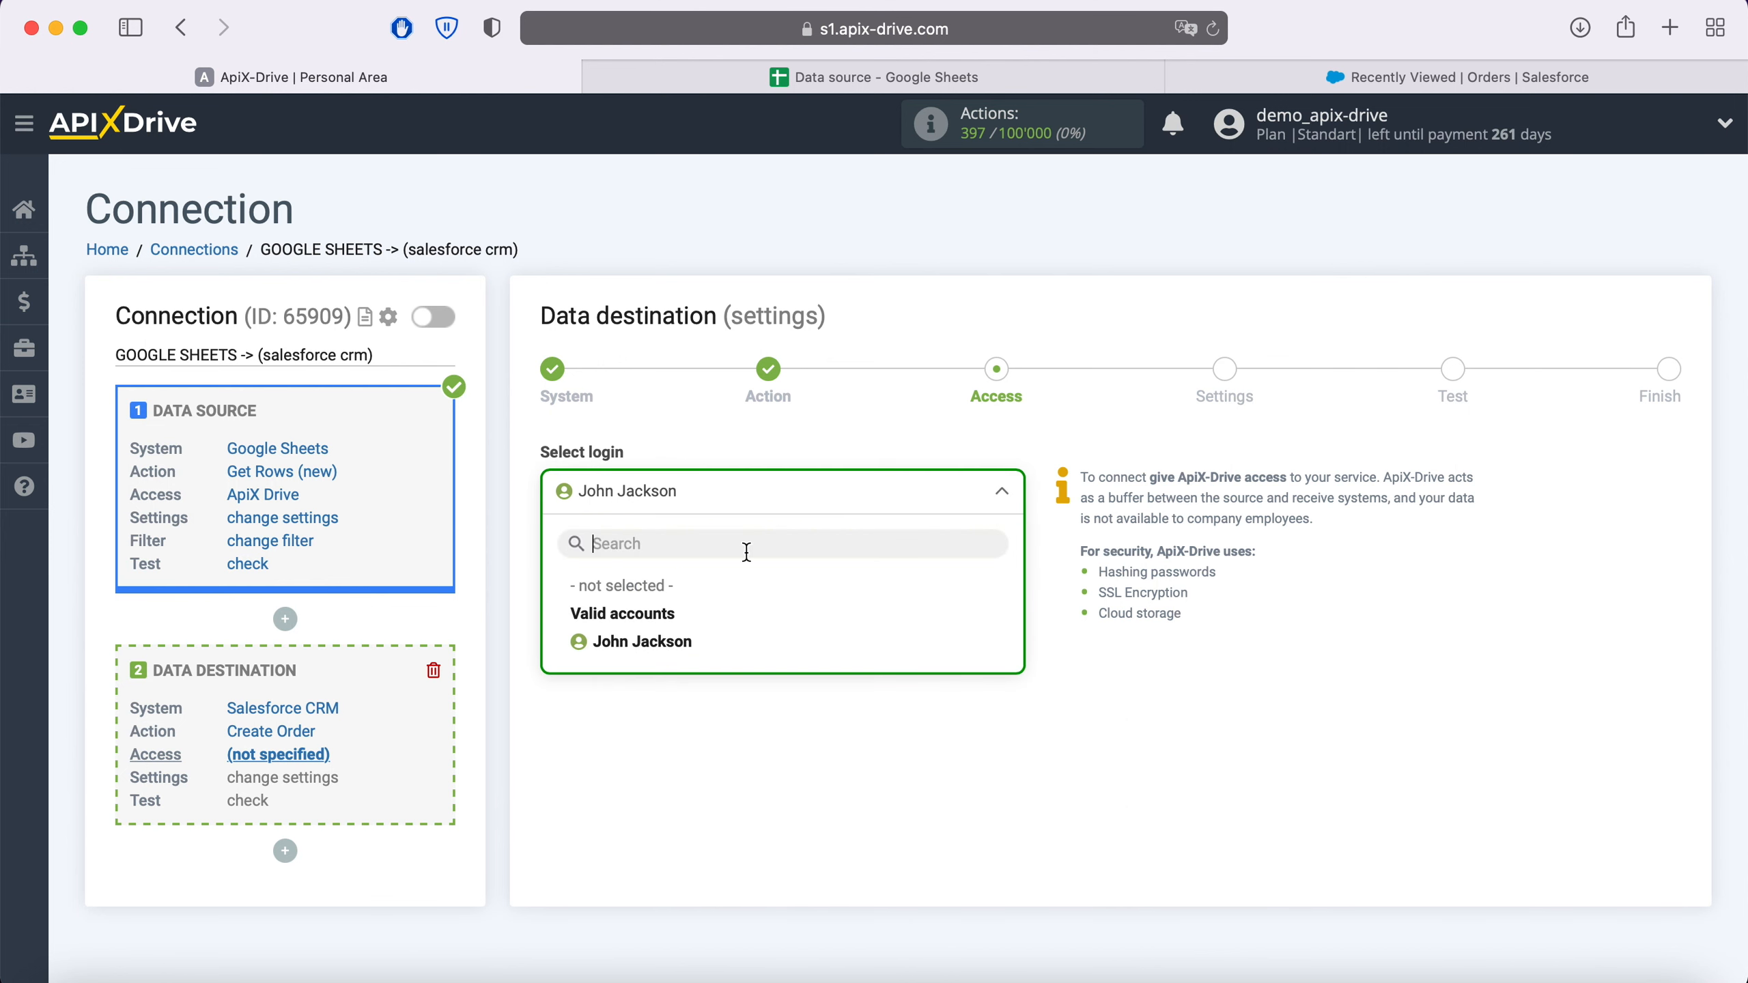
click(678, 639)
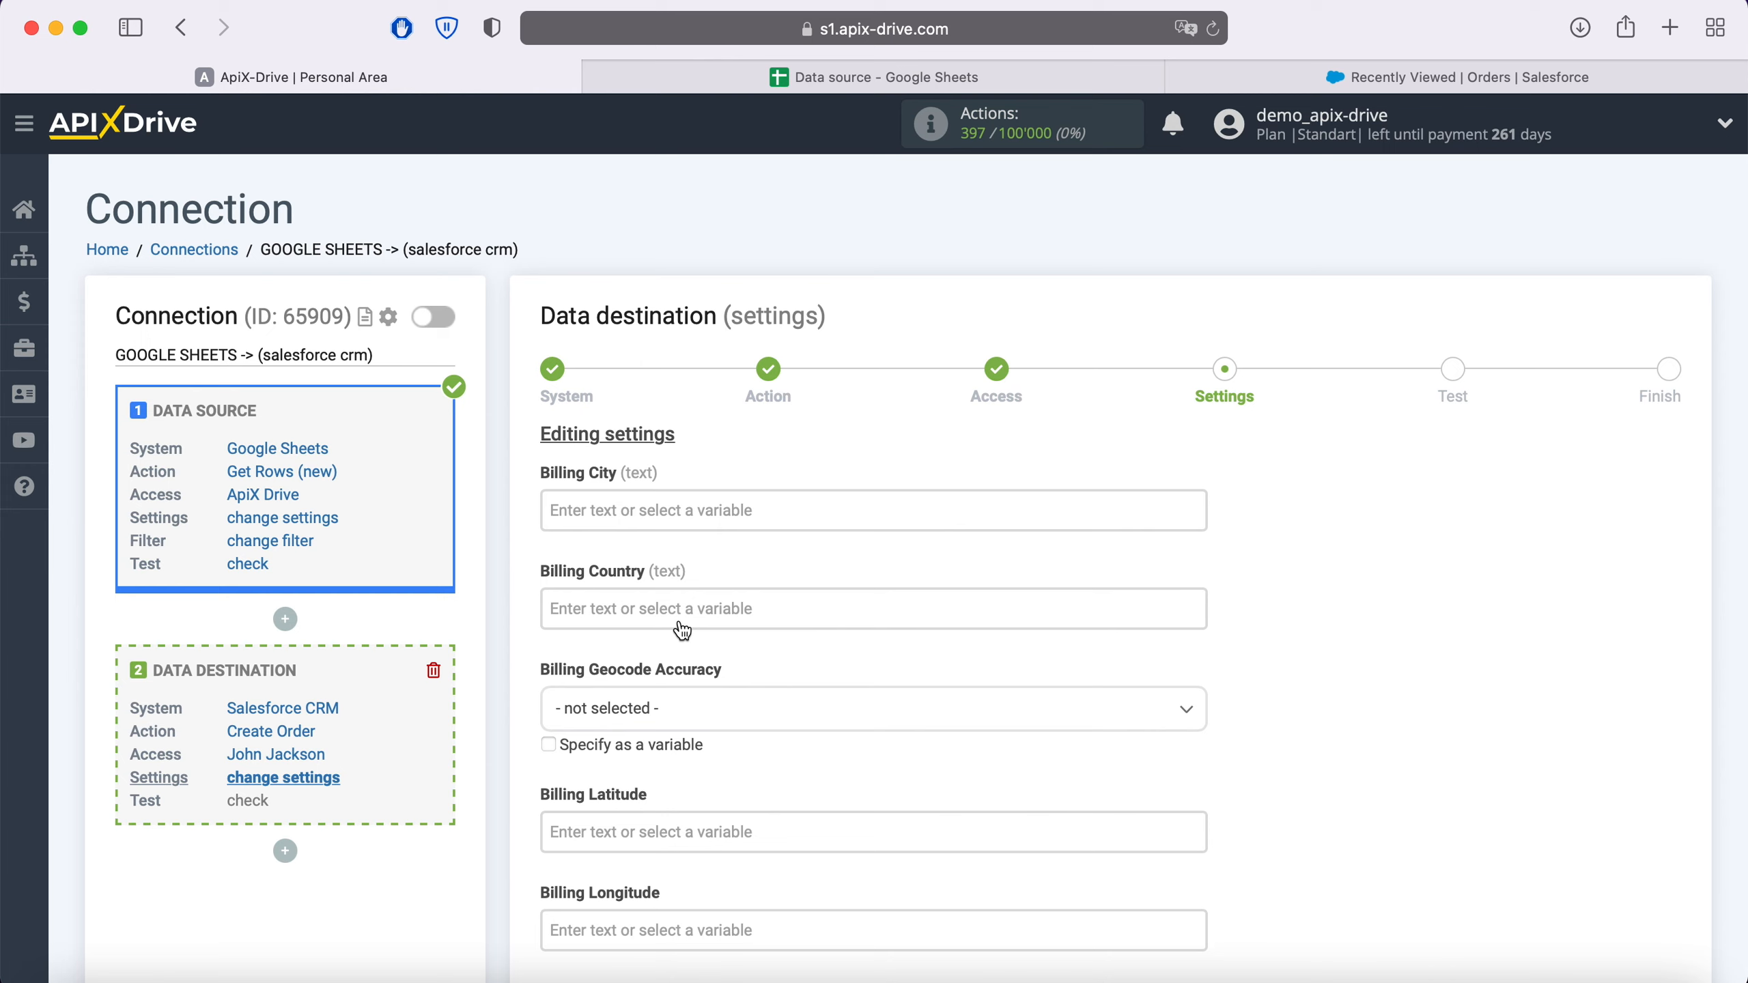
Step: Fill the order's Description with the text "New row" followed by the Google Sheets Column A and Column B variables
scroll(682, 630, down, 10)
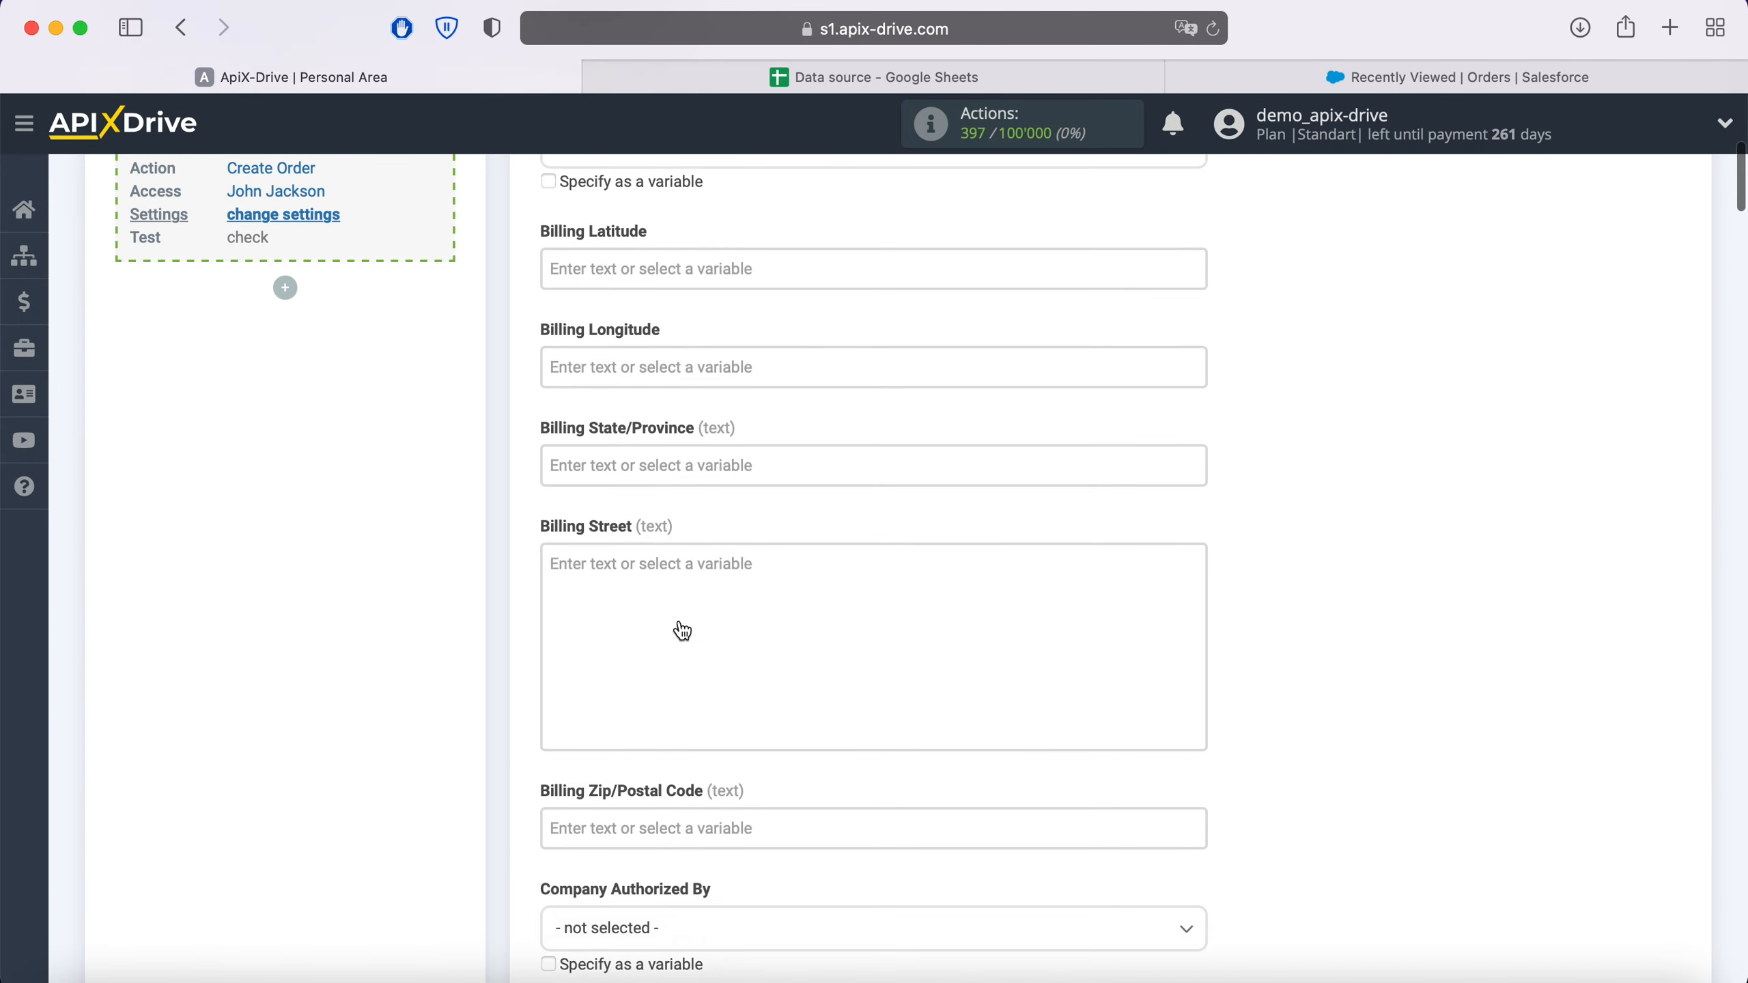
scroll(682, 630, down, 7)
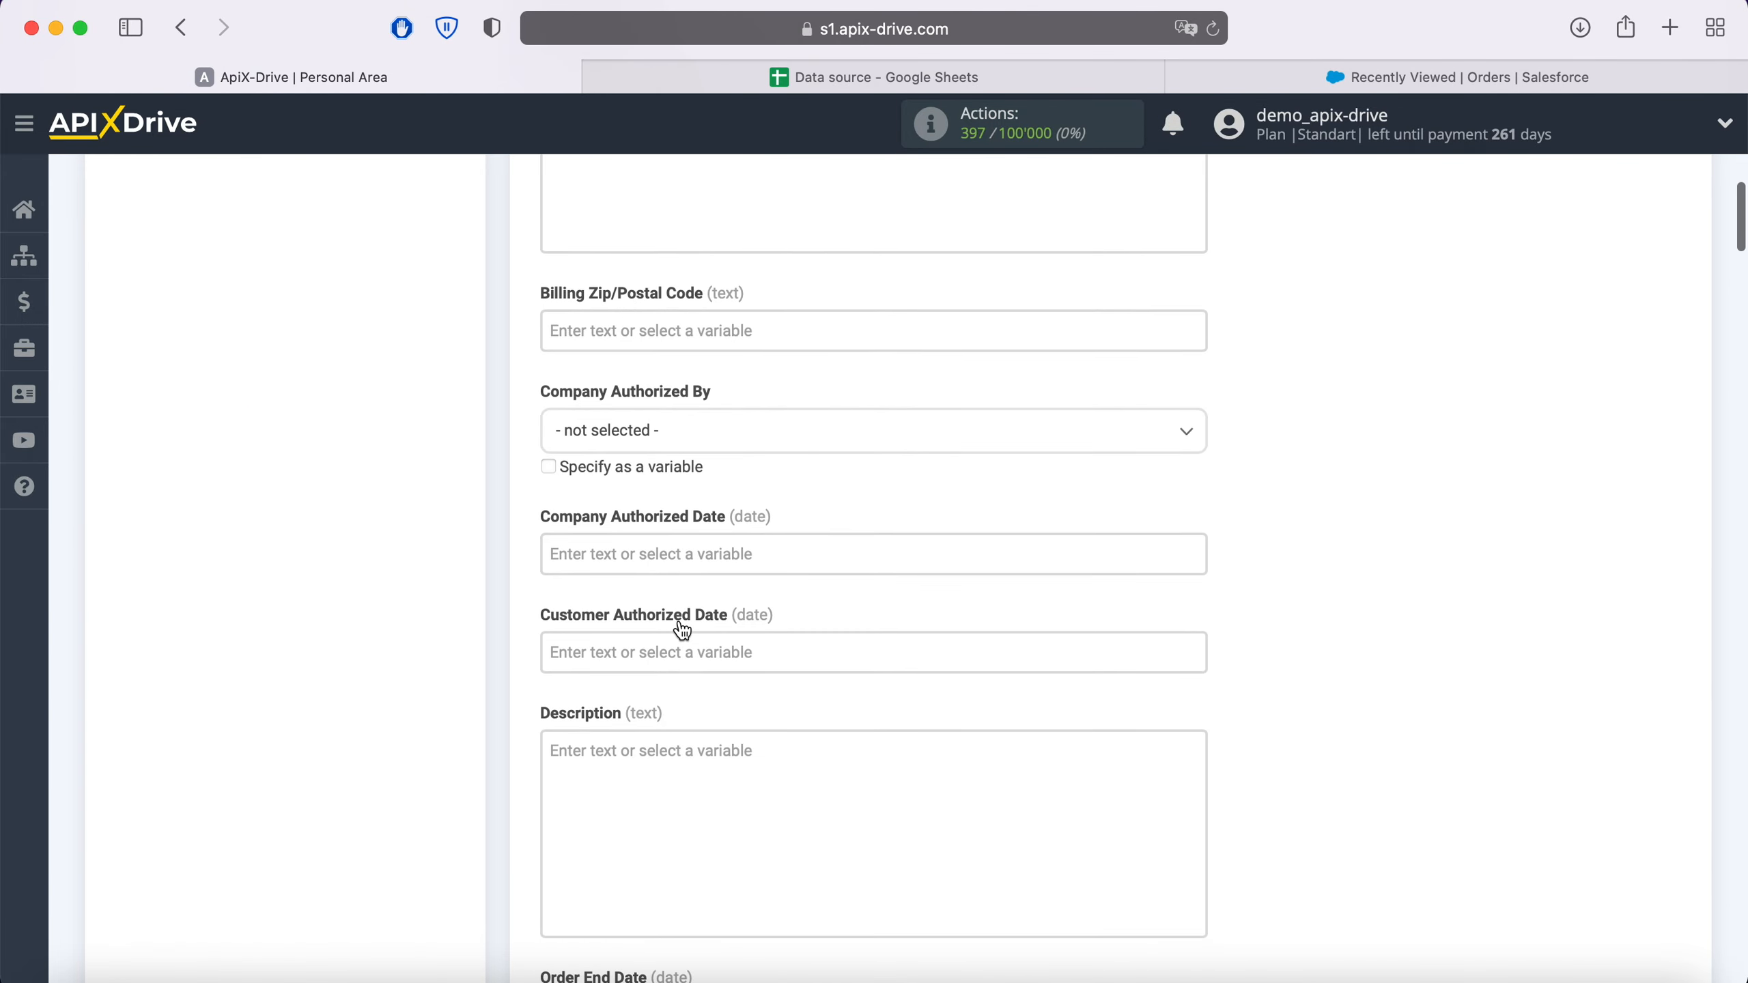
click(682, 630)
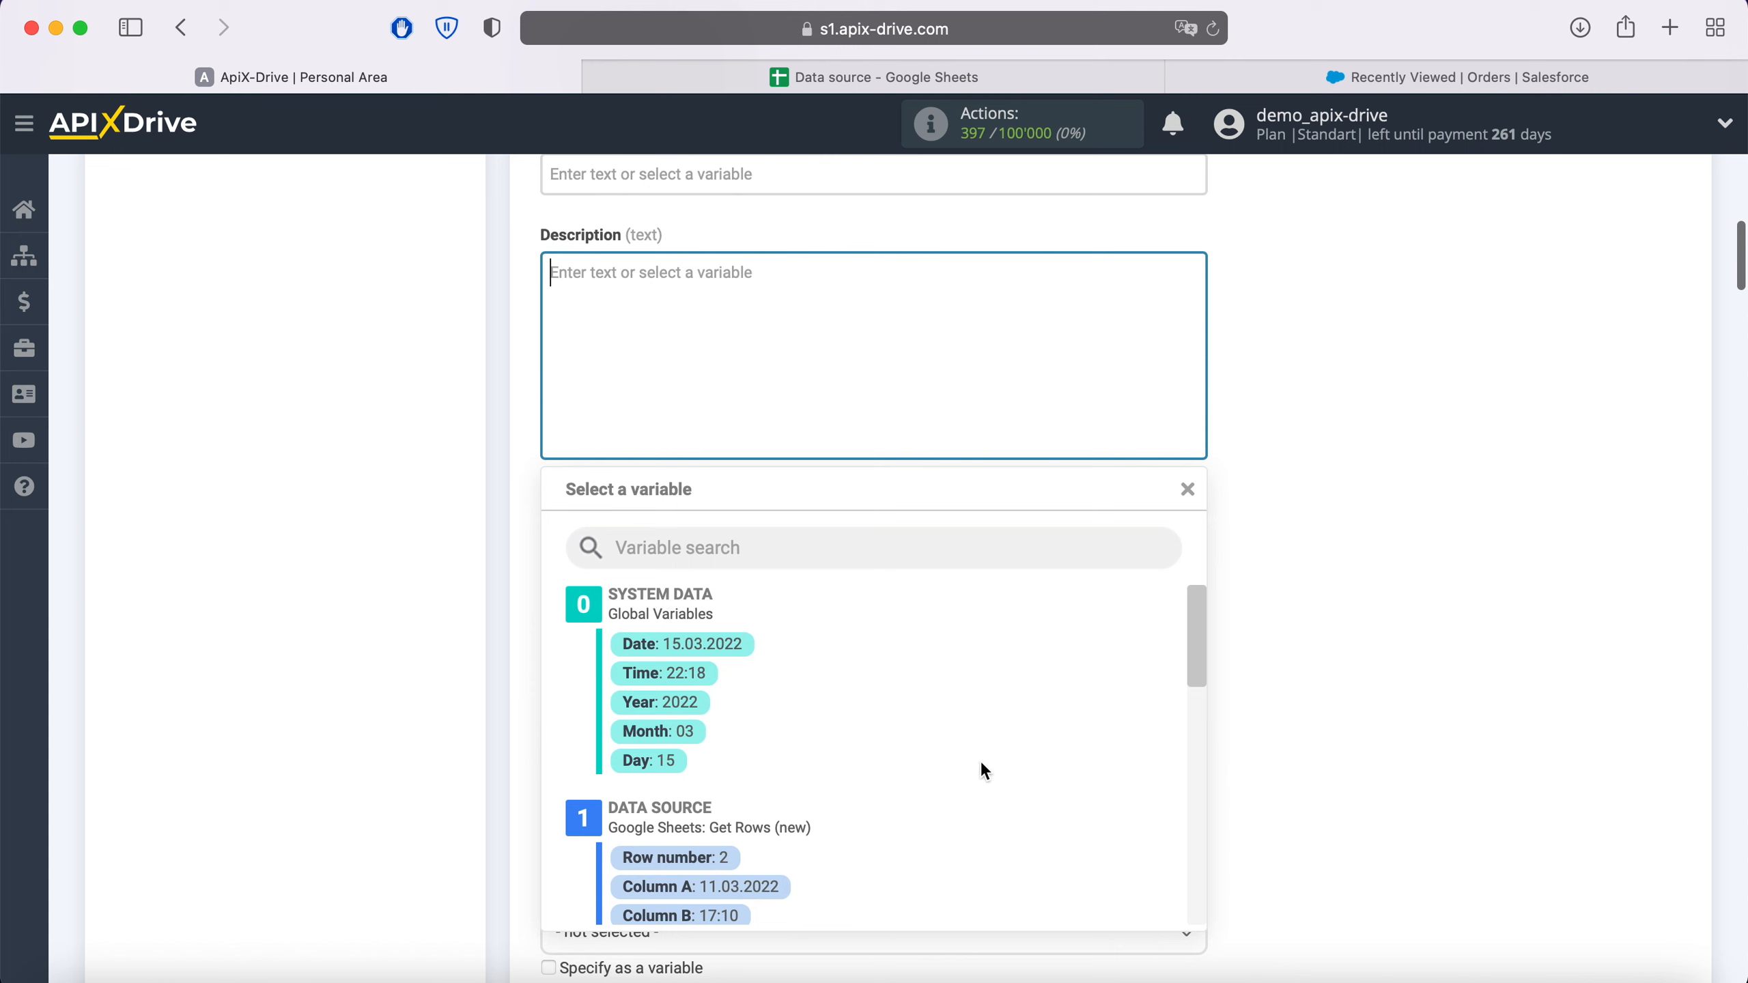
scroll(980, 759, down, 2)
click(781, 808)
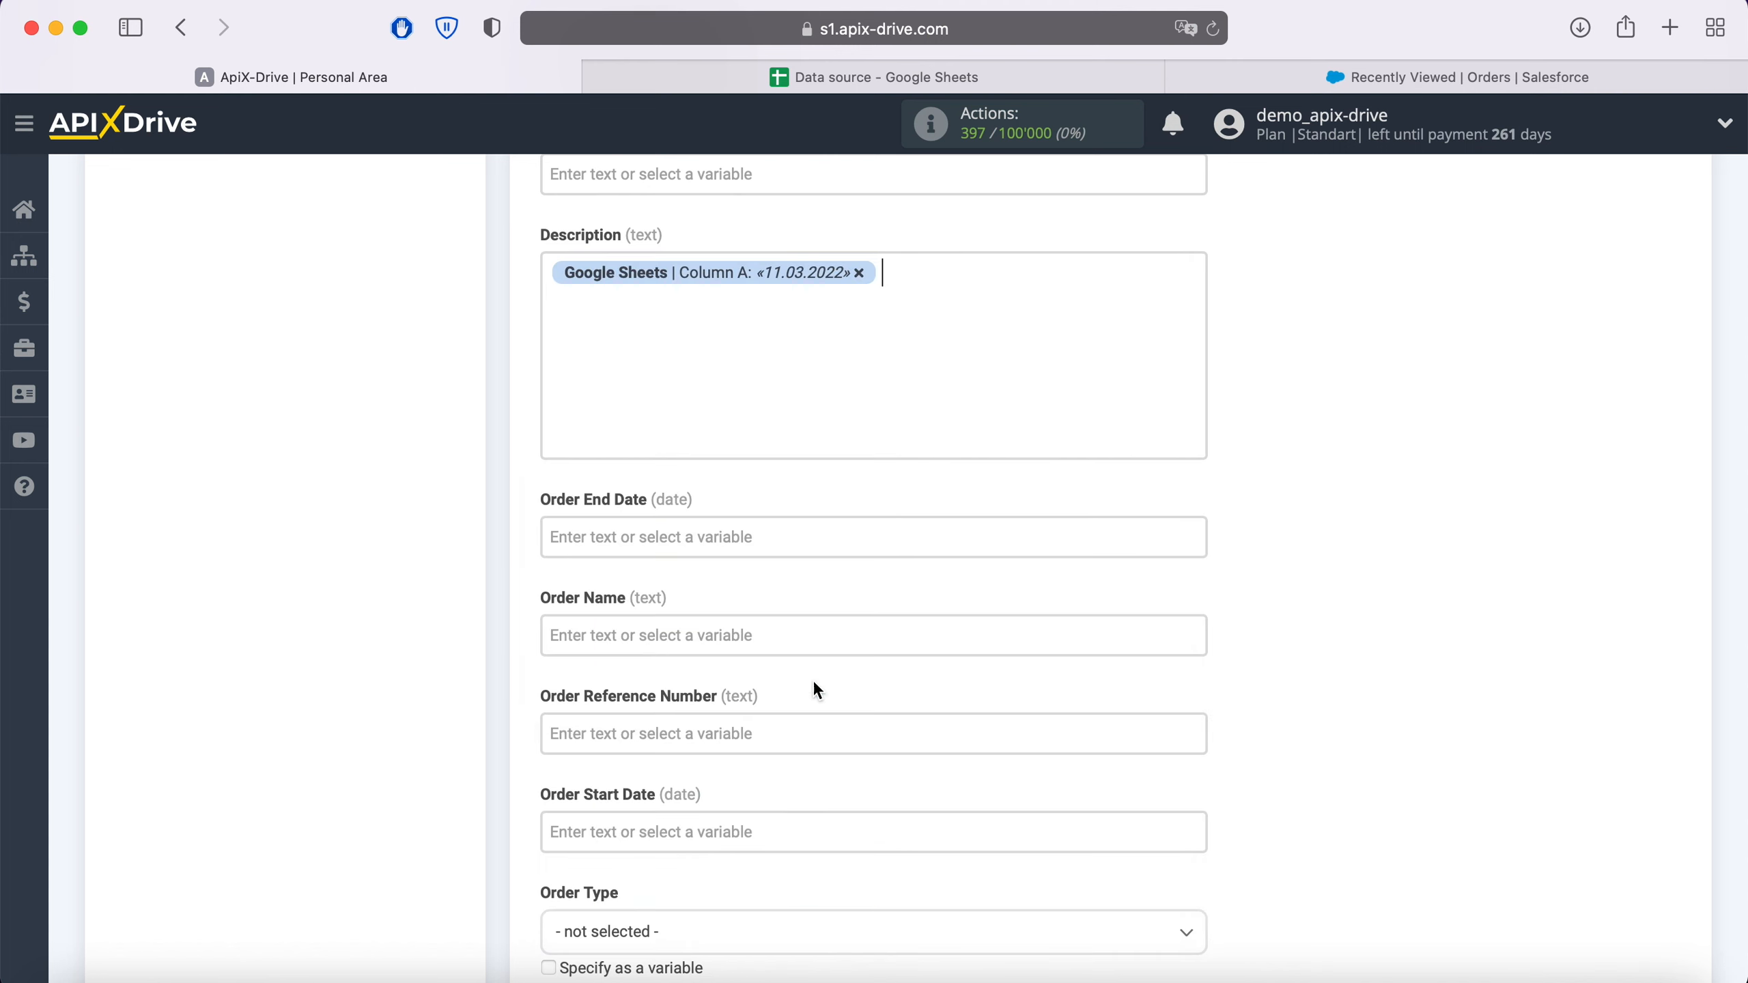
click(934, 282)
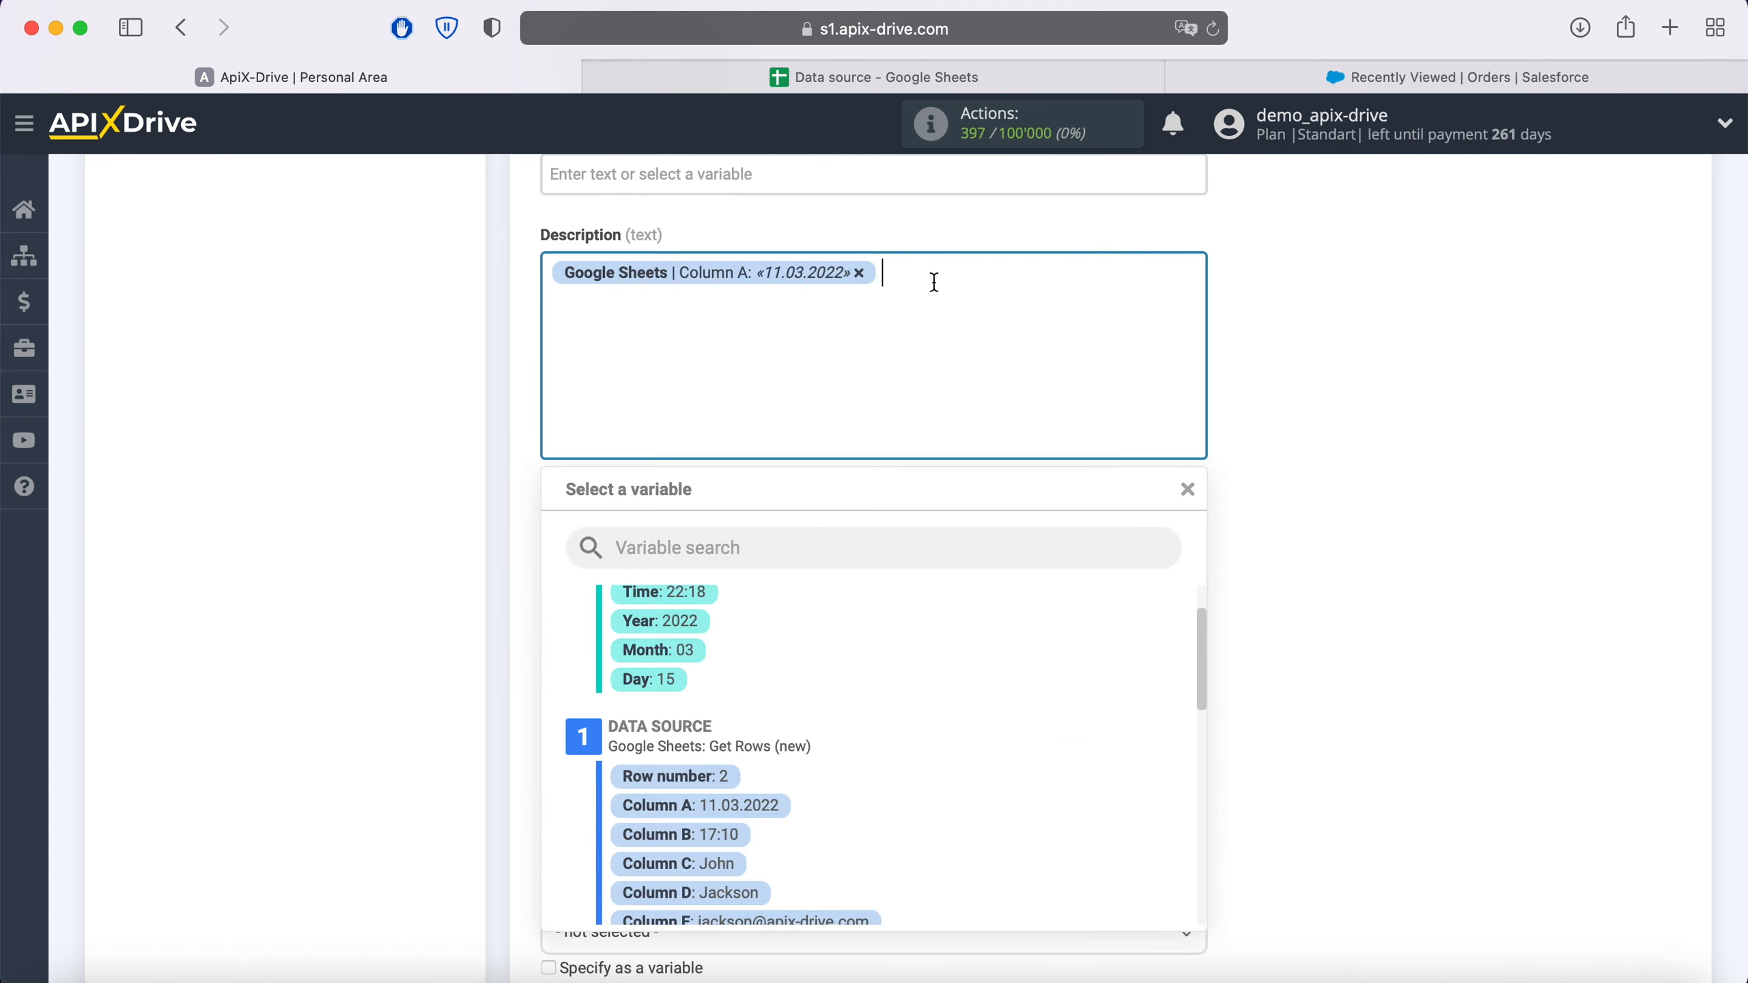
click(726, 834)
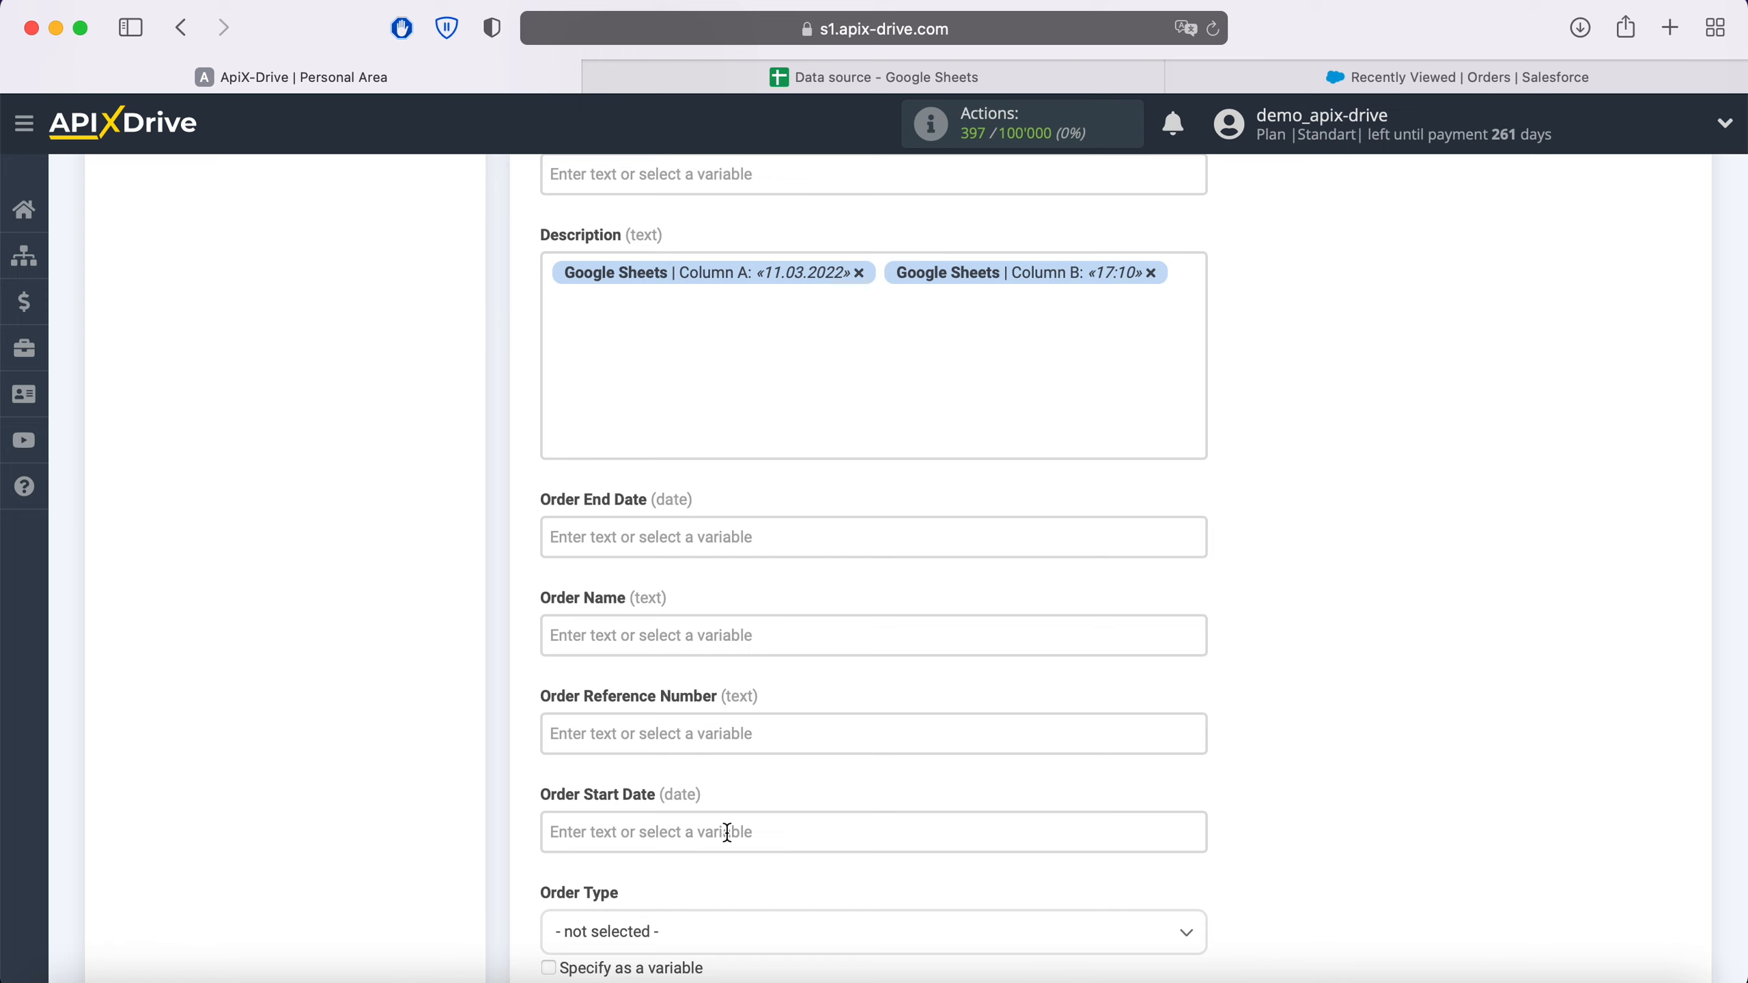
click(558, 337)
text(New row)
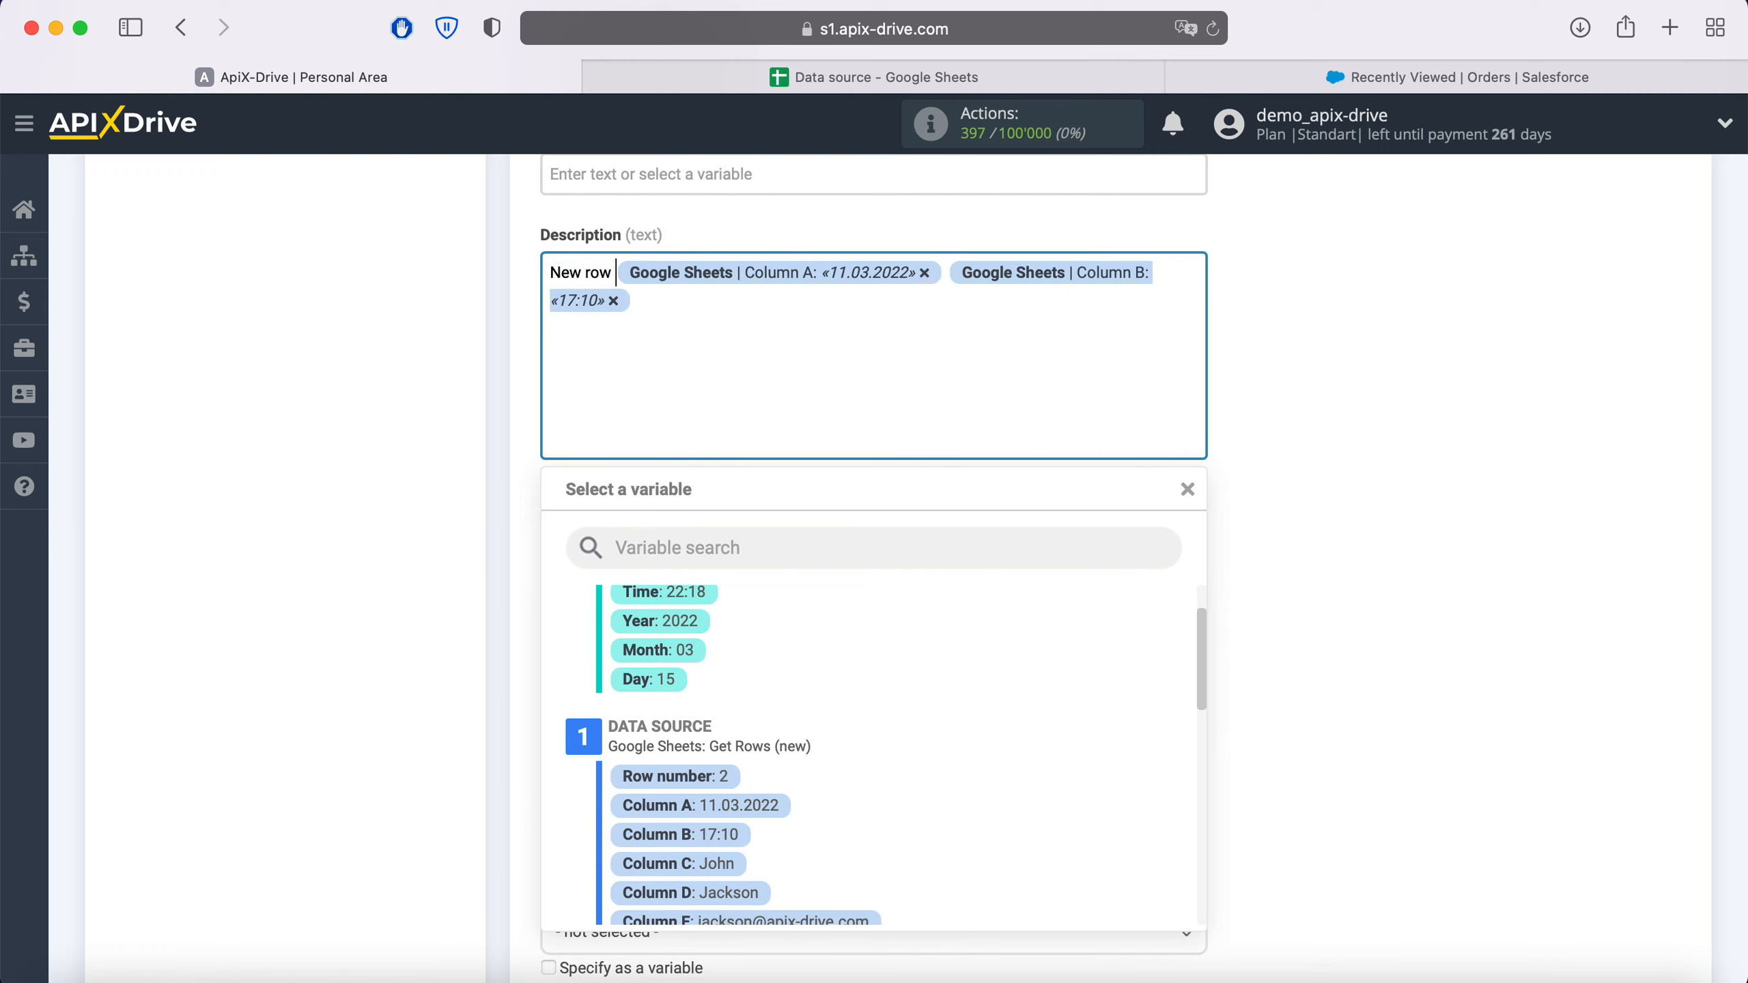
Step: Add a second Description line reading "Name" followed by the Google Sheets Column C and Column D variables
click(669, 301)
text(Name)
scroll(815, 617, down, 3)
click(739, 728)
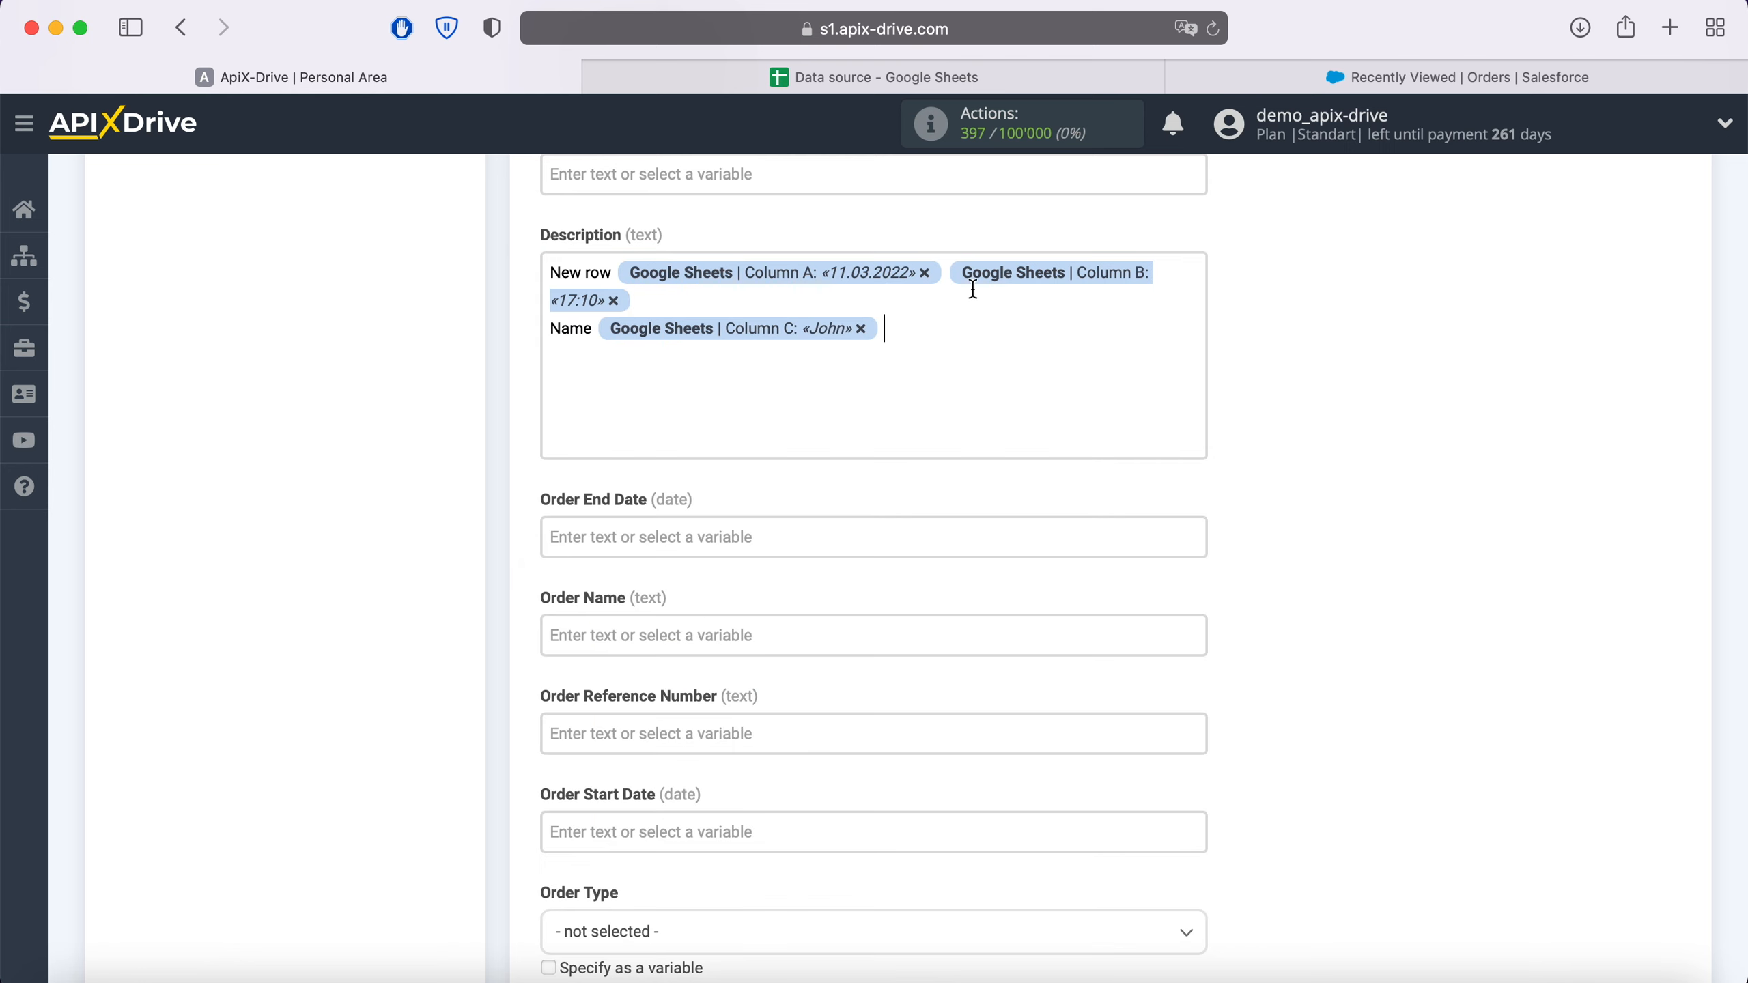
click(950, 329)
click(742, 764)
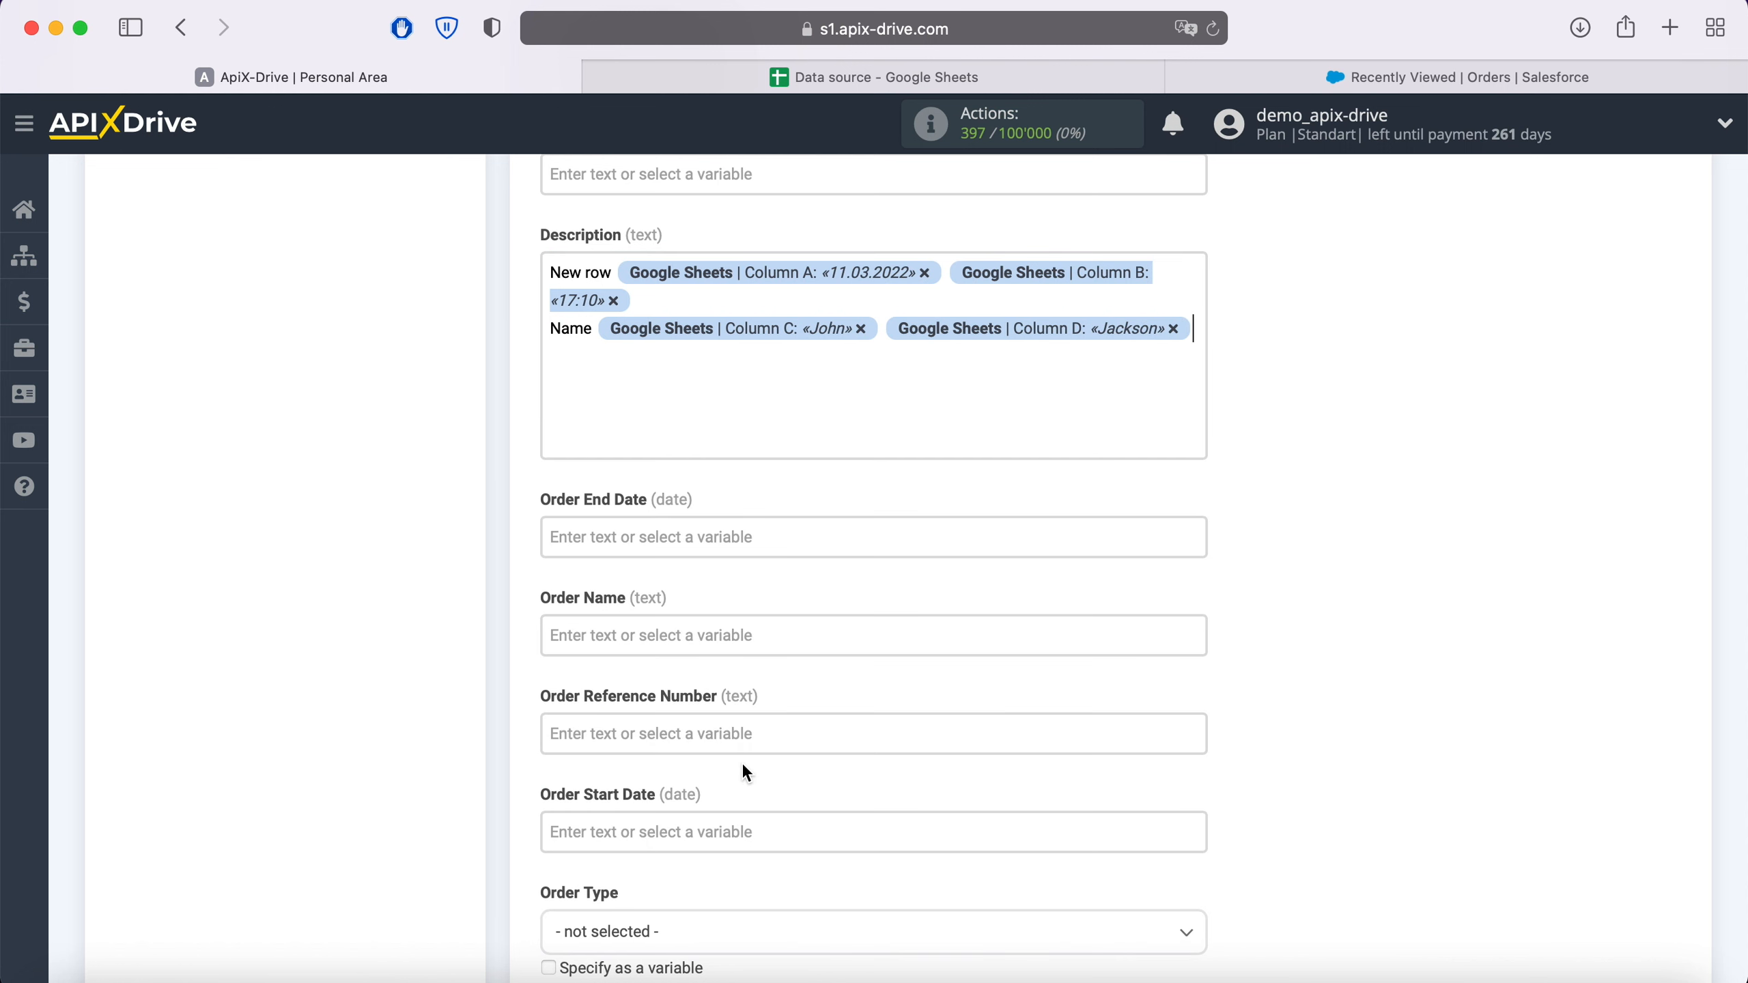
Step: Add Description lines "Email" with the Google Sheets Column E variable and "Phone" with the Column F variable
key(Return)
text(Email)
click(683, 362)
click(796, 793)
key(Return)
text(Phone)
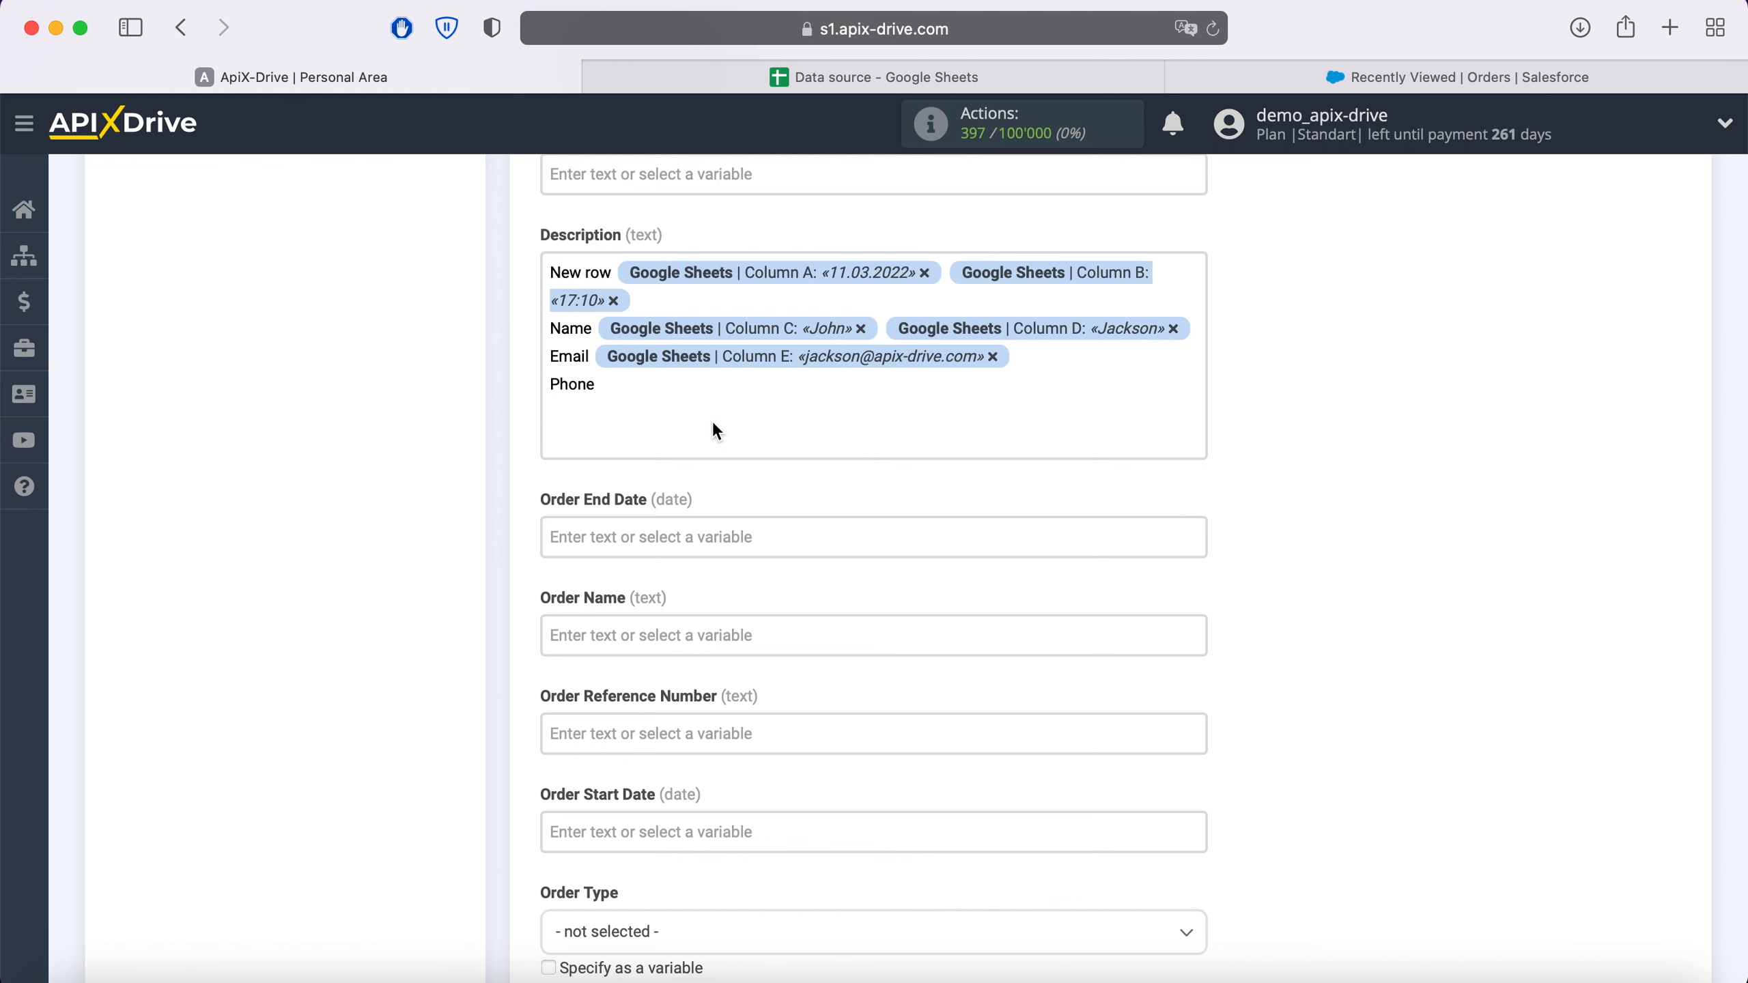
click(701, 383)
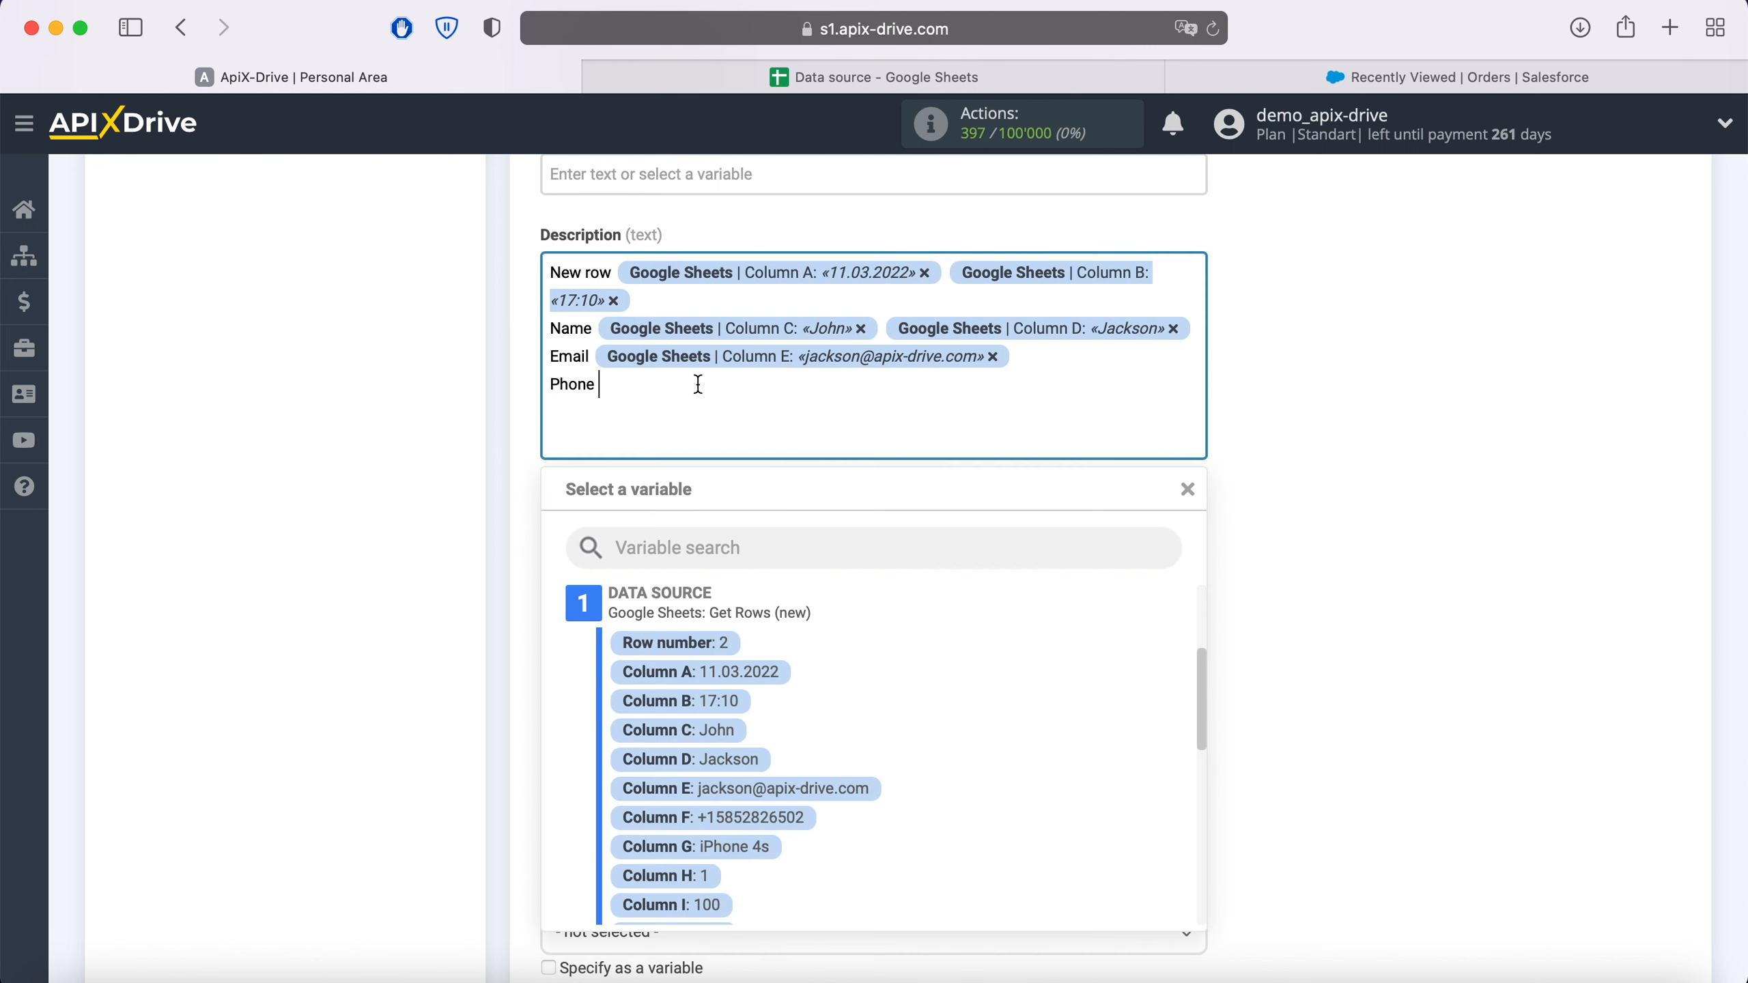
click(780, 819)
Step: Set the Order Name to "New row" followed by the Google Sheets Column C and Column D variables
scroll(784, 816, down, 5)
click(757, 272)
text(New row)
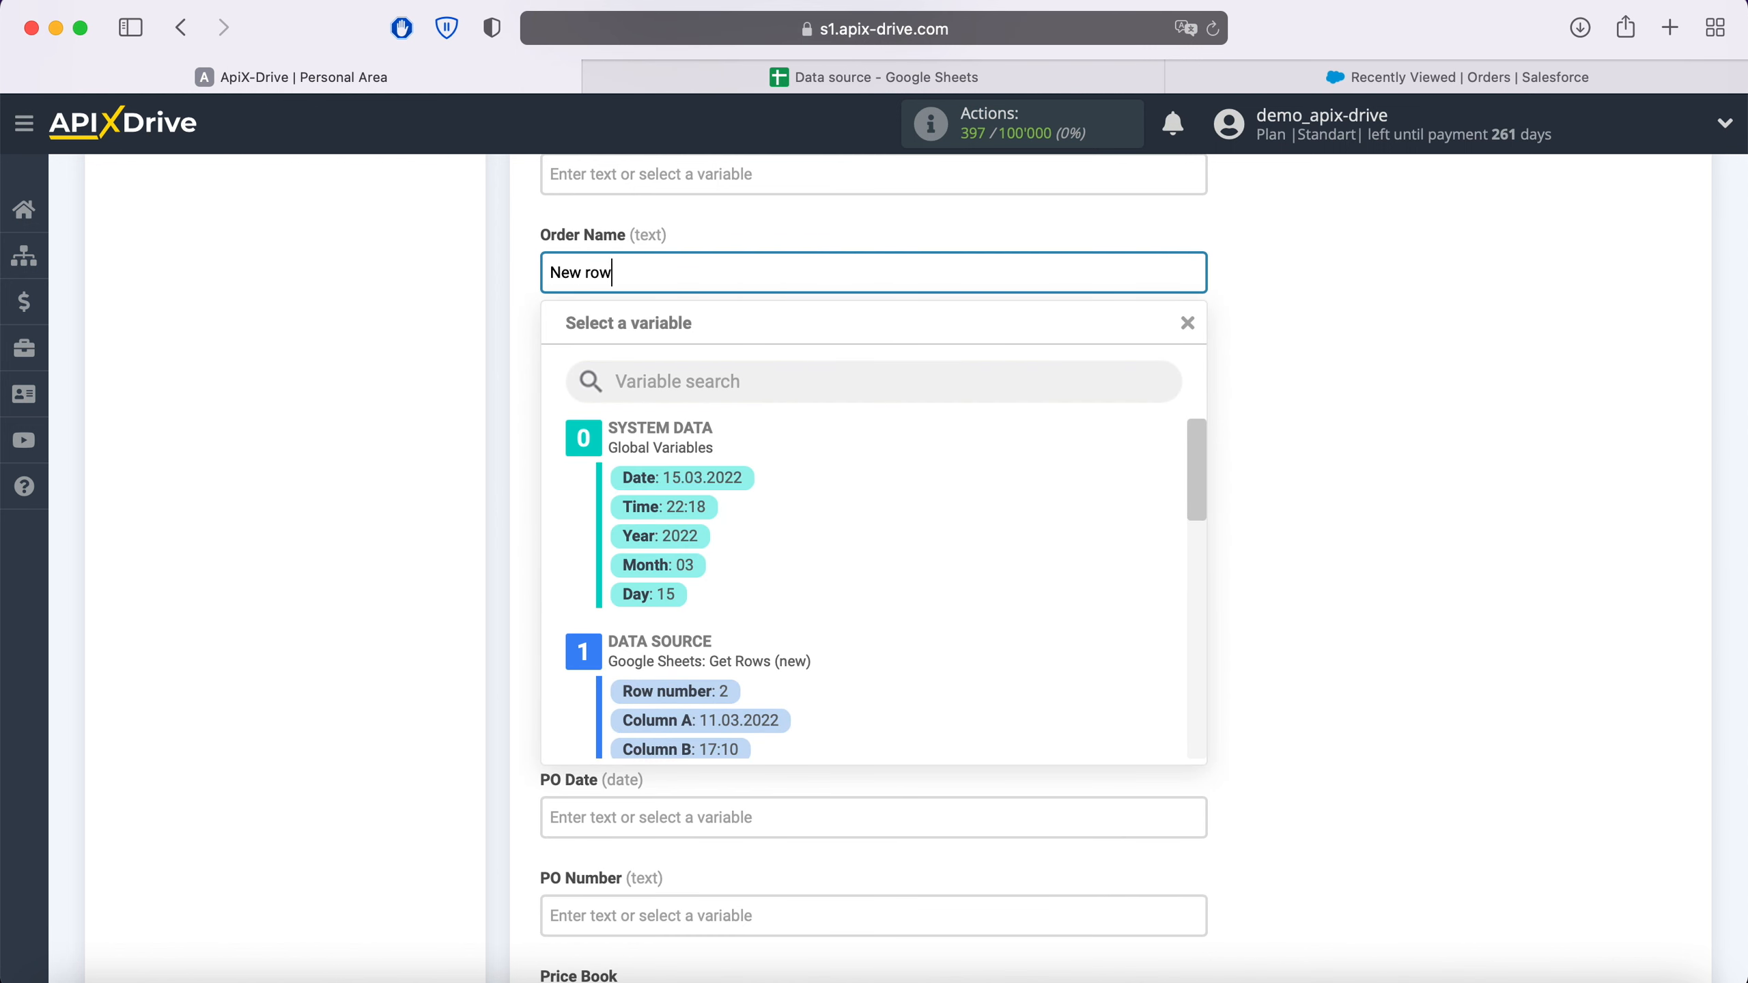
scroll(934, 593, down, 2)
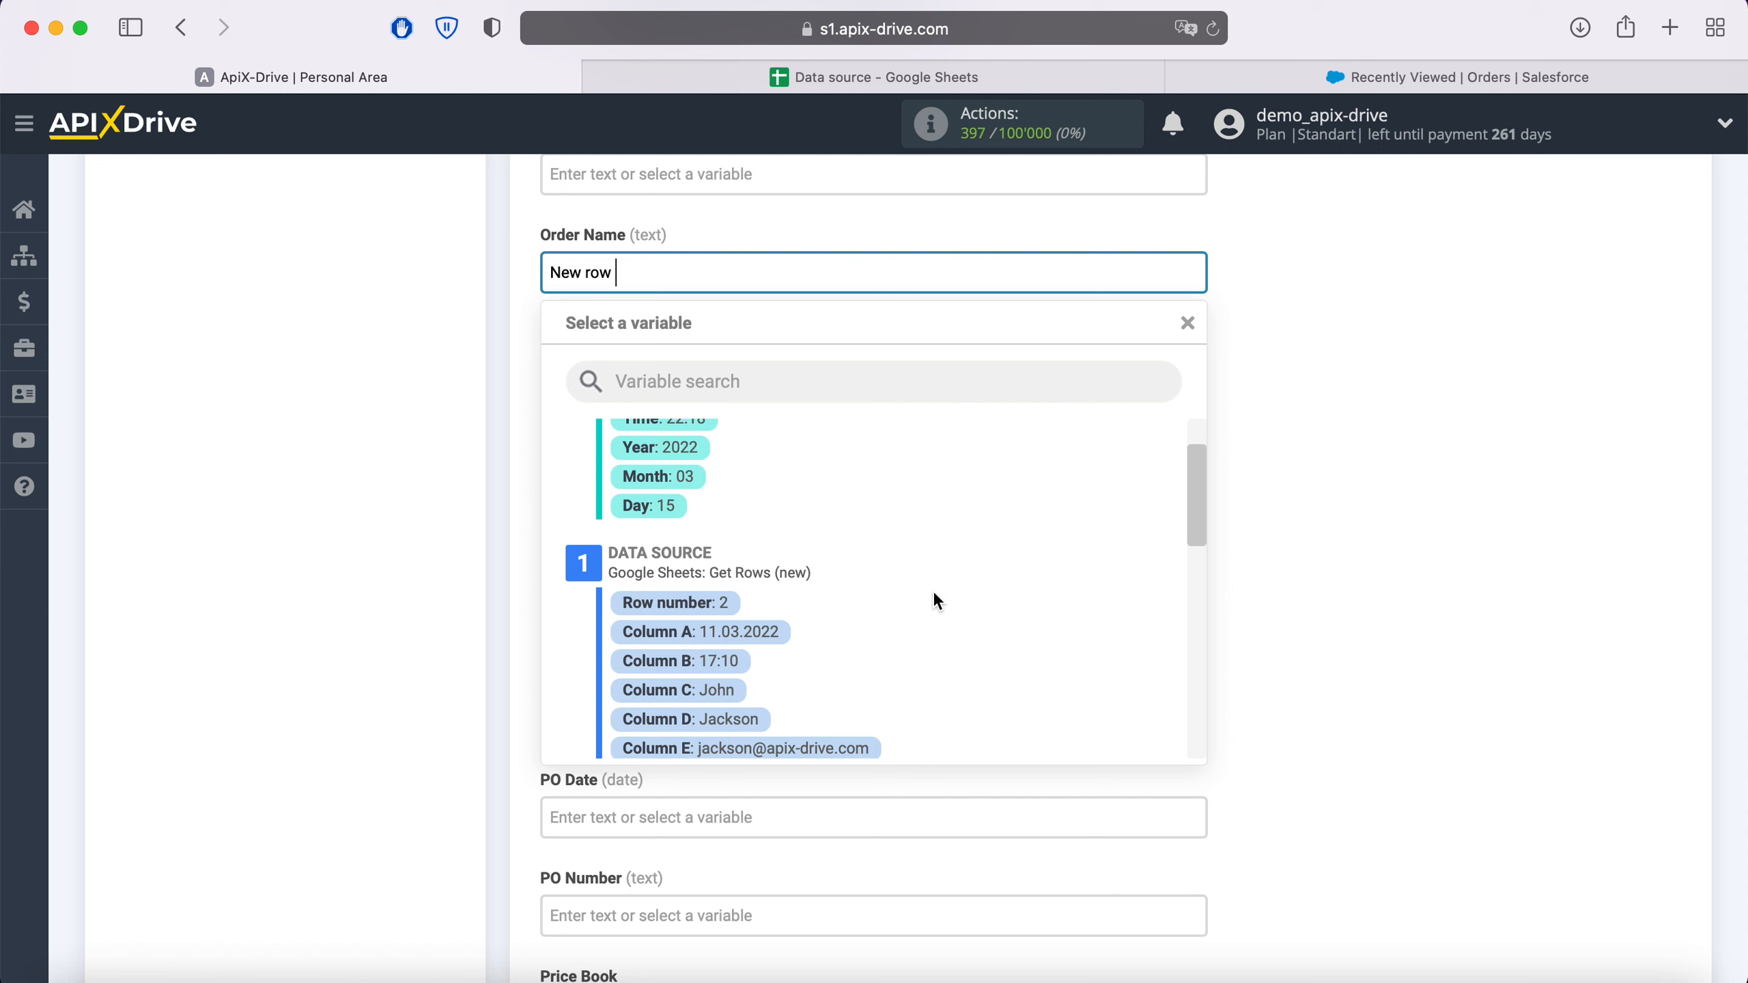
click(722, 692)
click(967, 273)
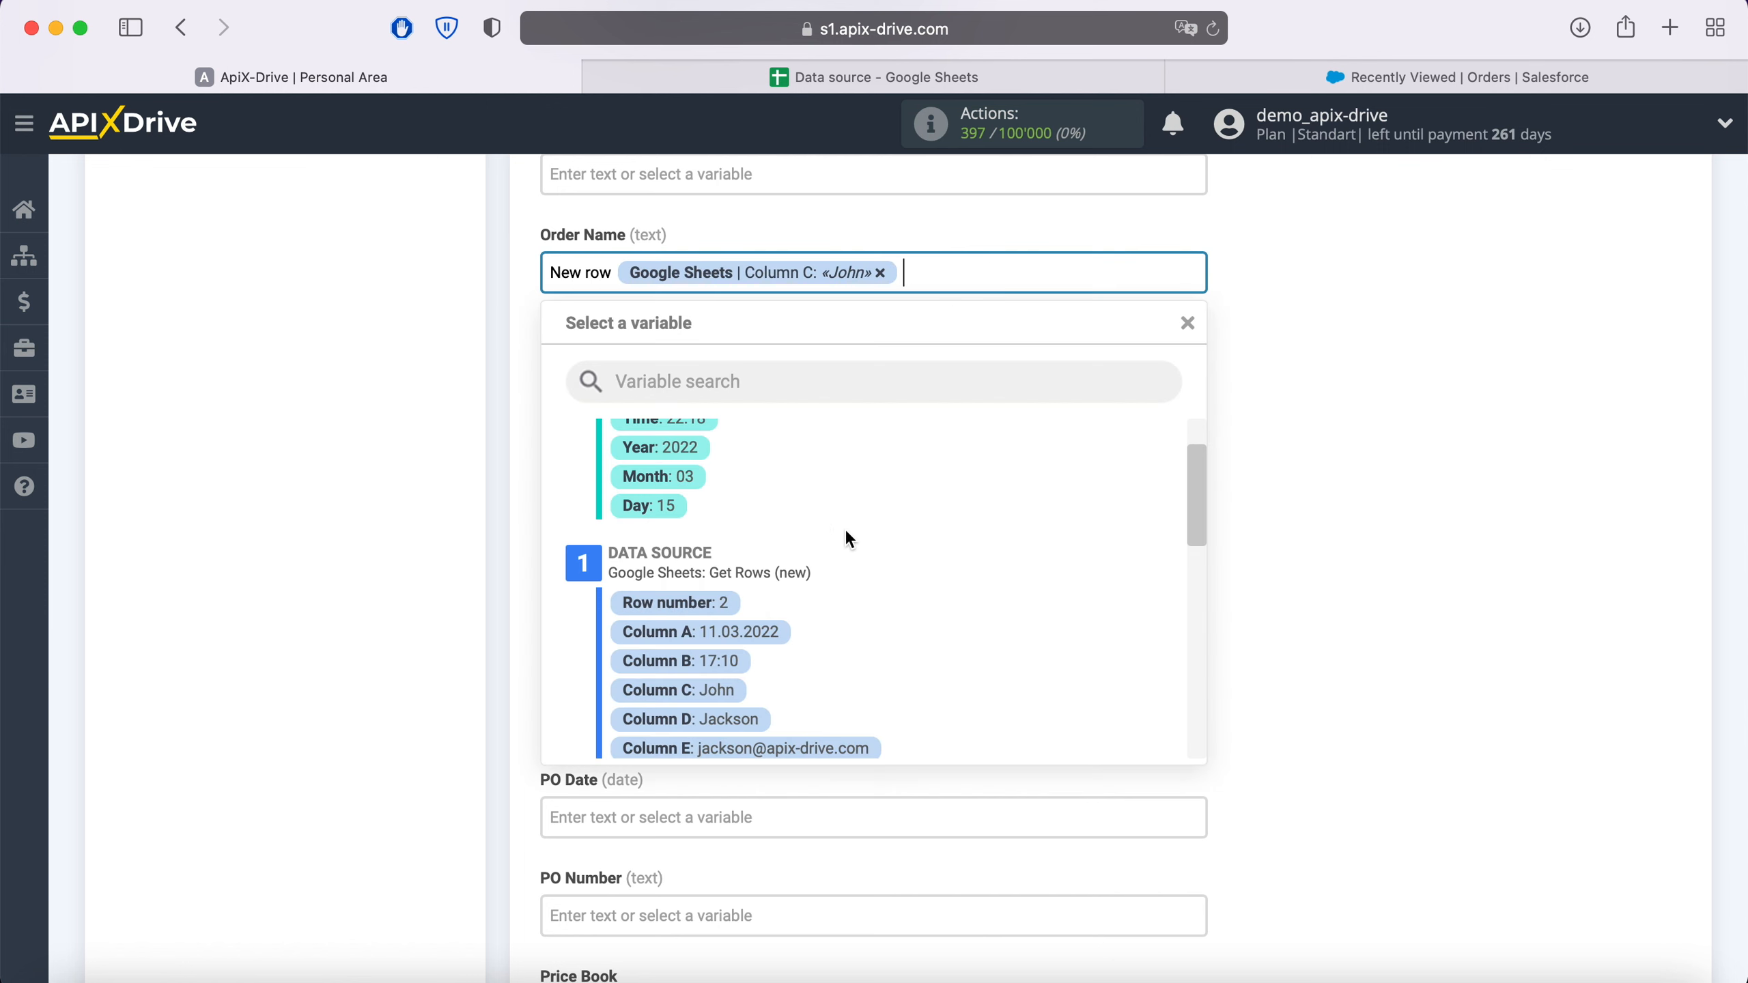
click(730, 722)
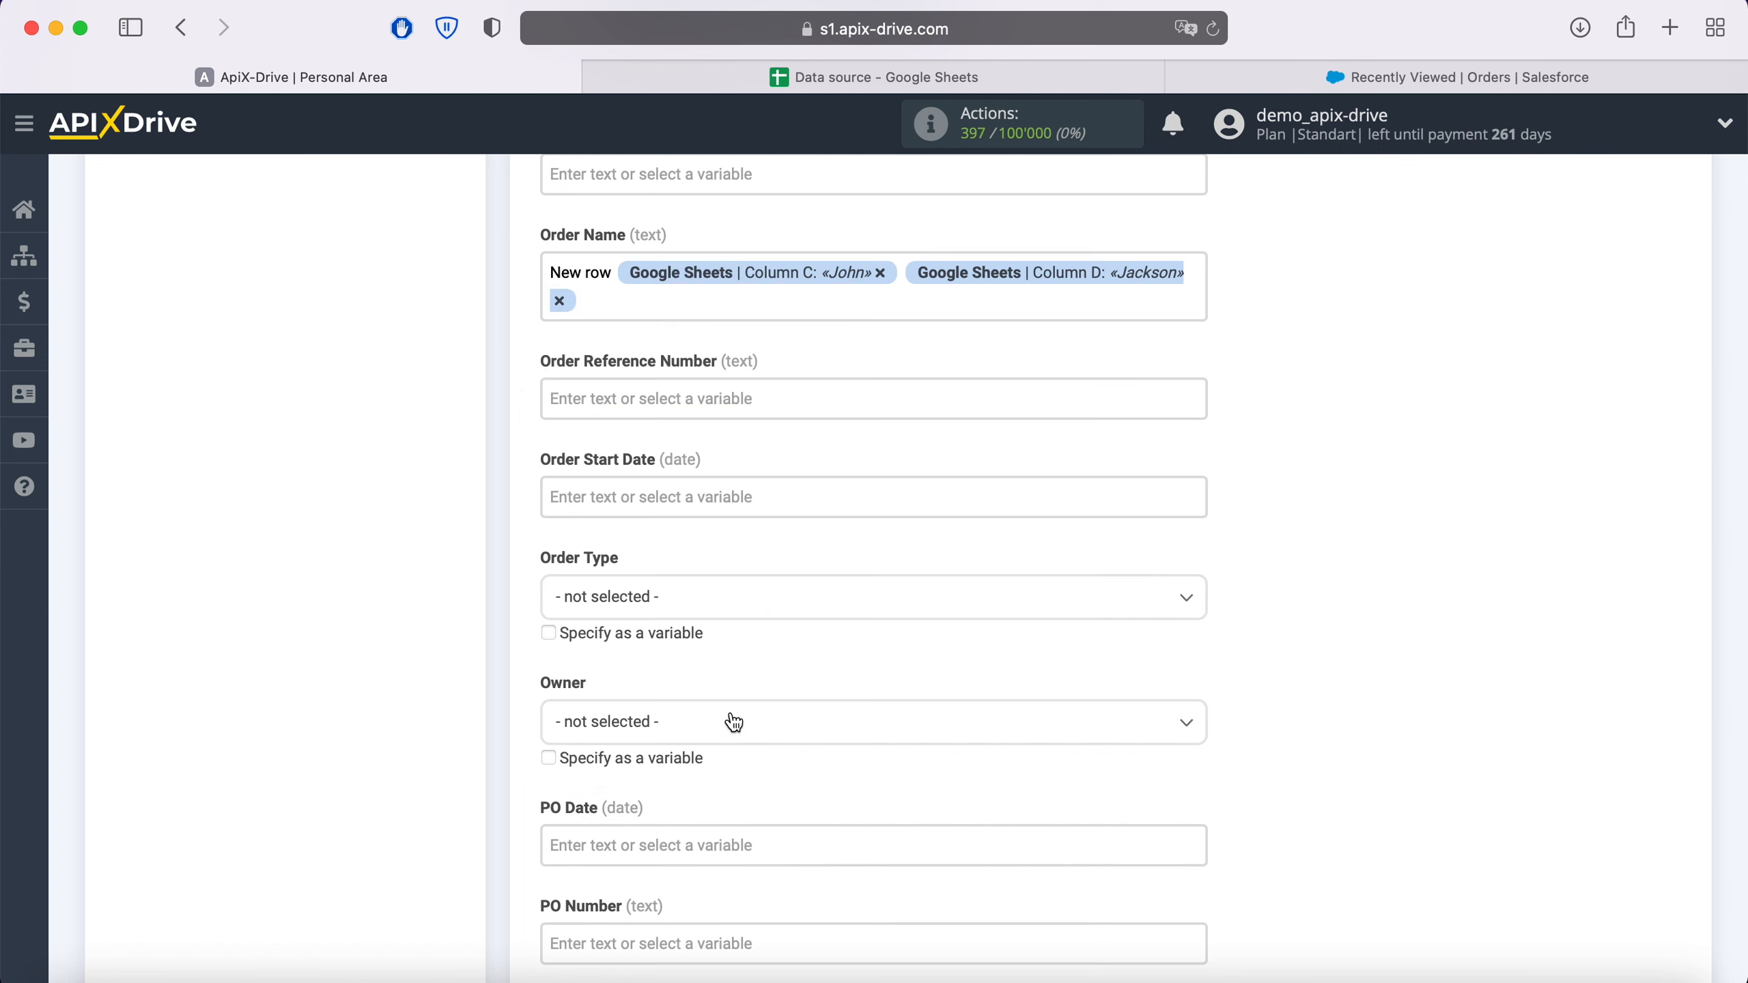
Step: Fill in the Order Start Date with a variable and set the Price Book to Standard
click(654, 497)
click(693, 483)
scroll(693, 492, down, 3)
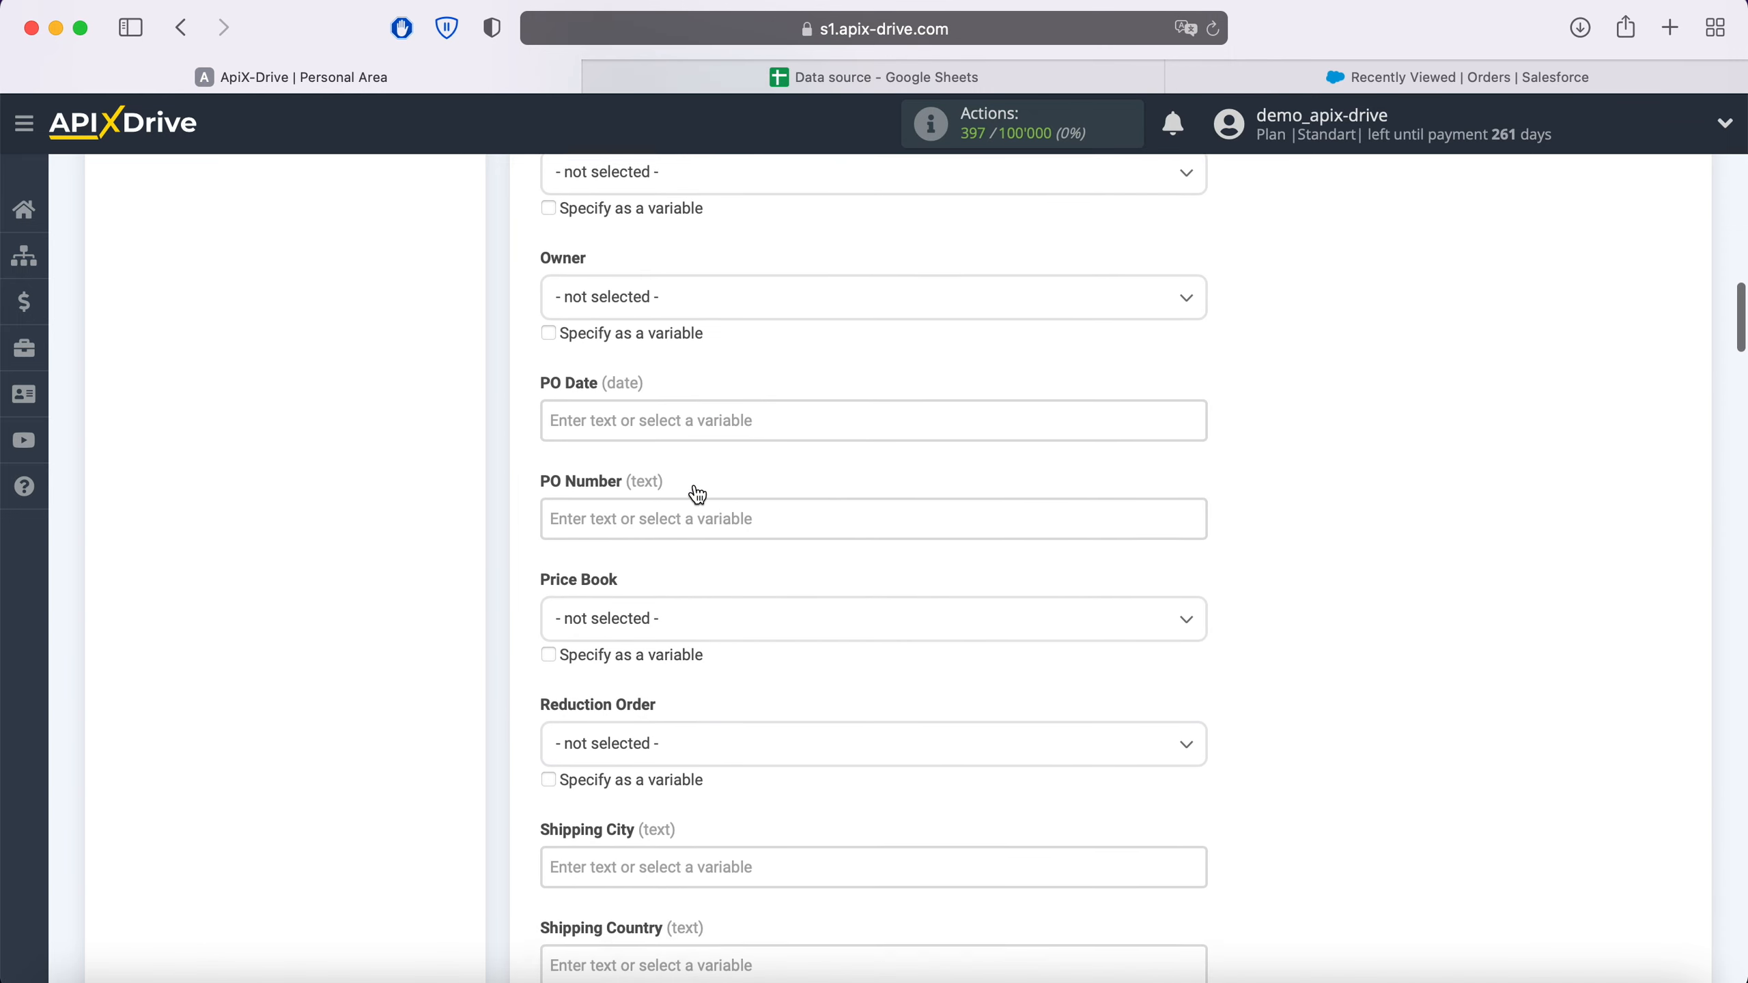
scroll(691, 492, down, 2)
click(690, 495)
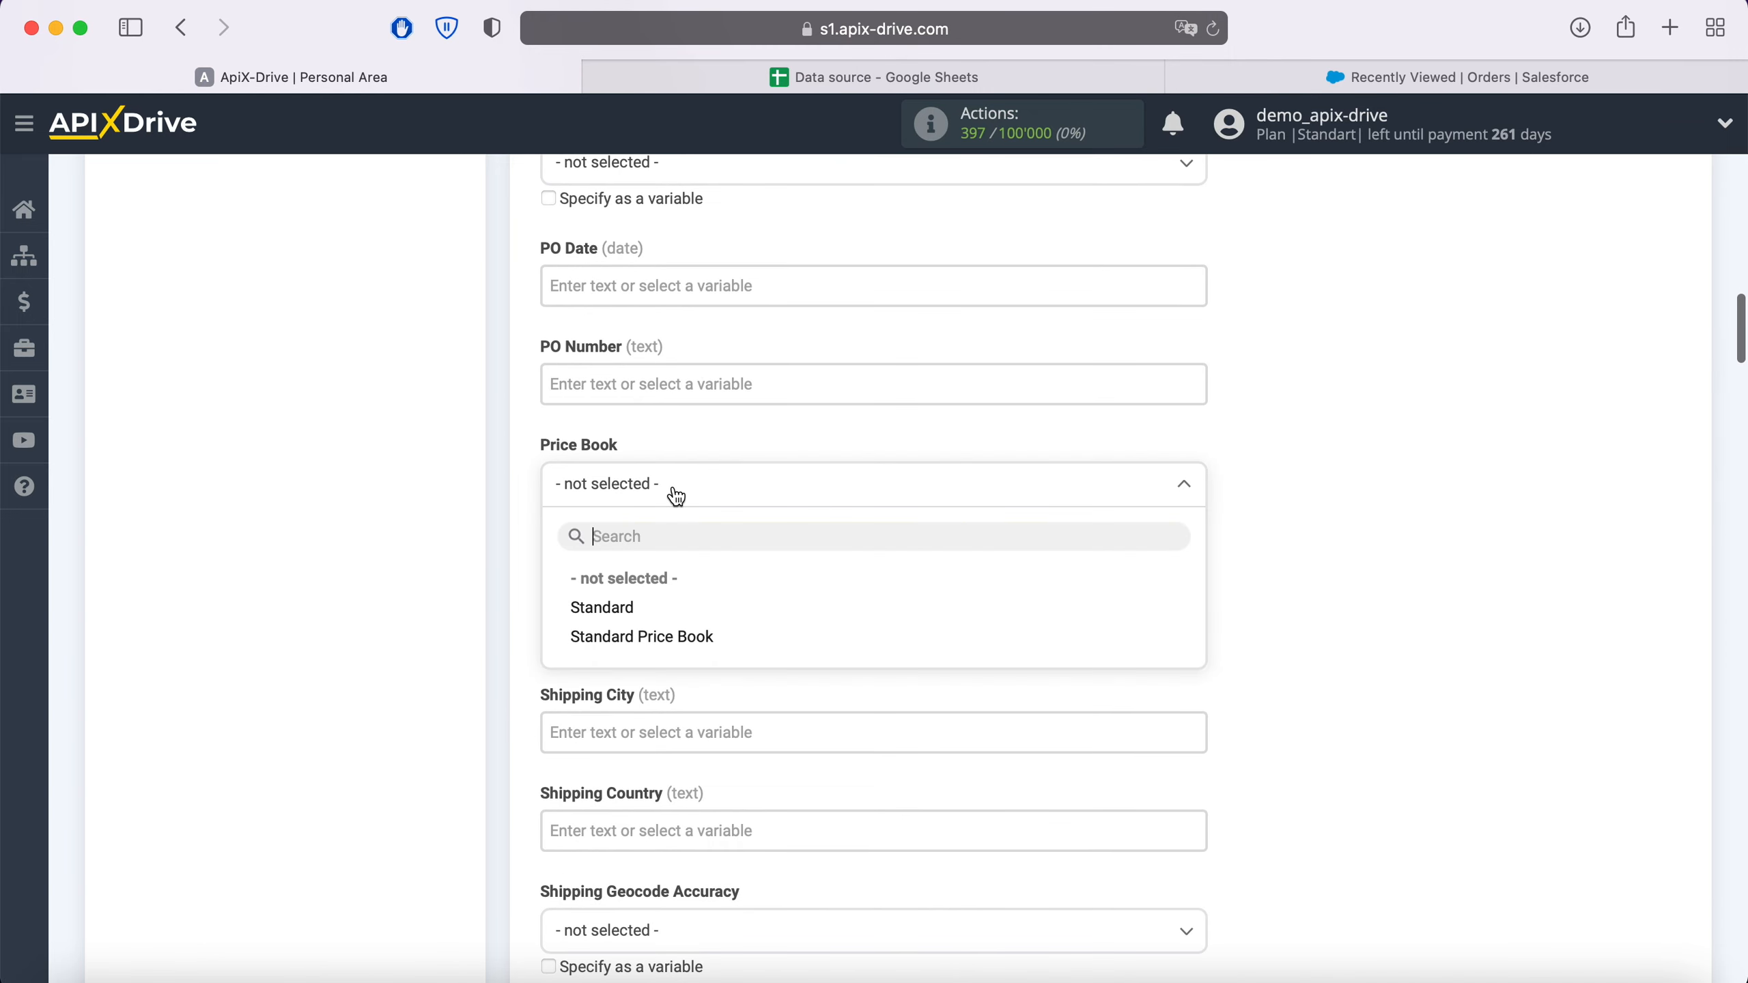
click(611, 608)
Step: Set the order's Status to Draft
scroll(766, 563, down, 6)
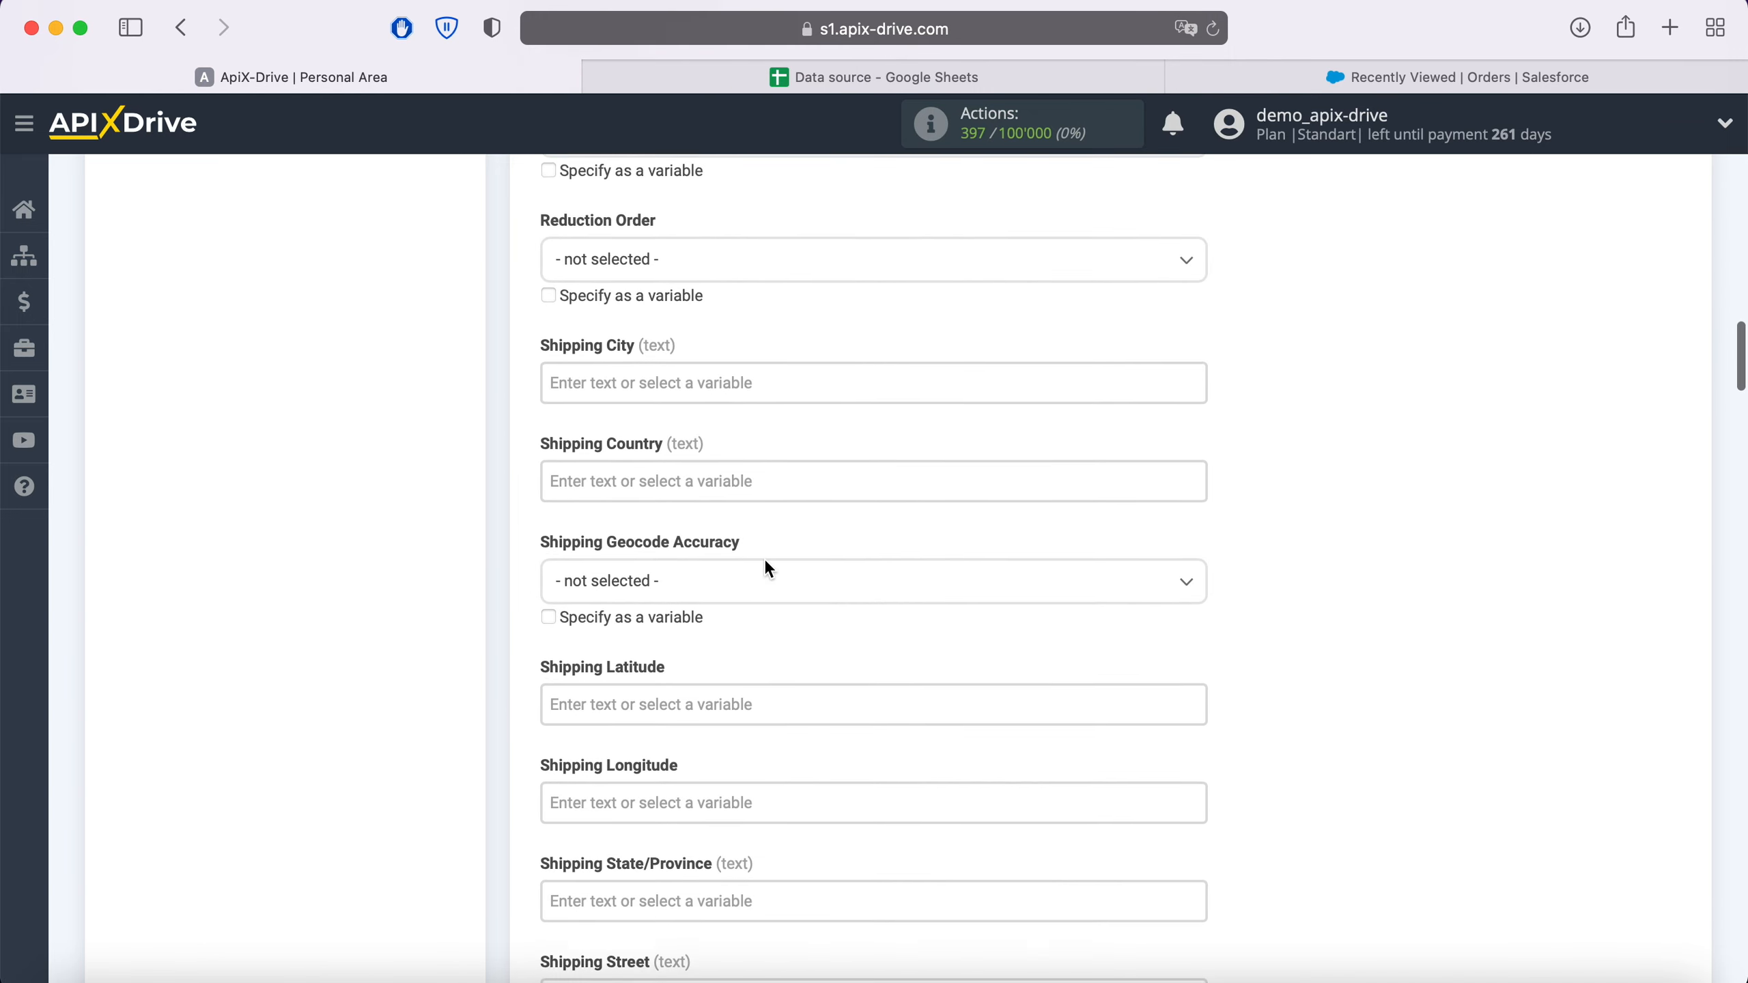
scroll(765, 567, down, 4)
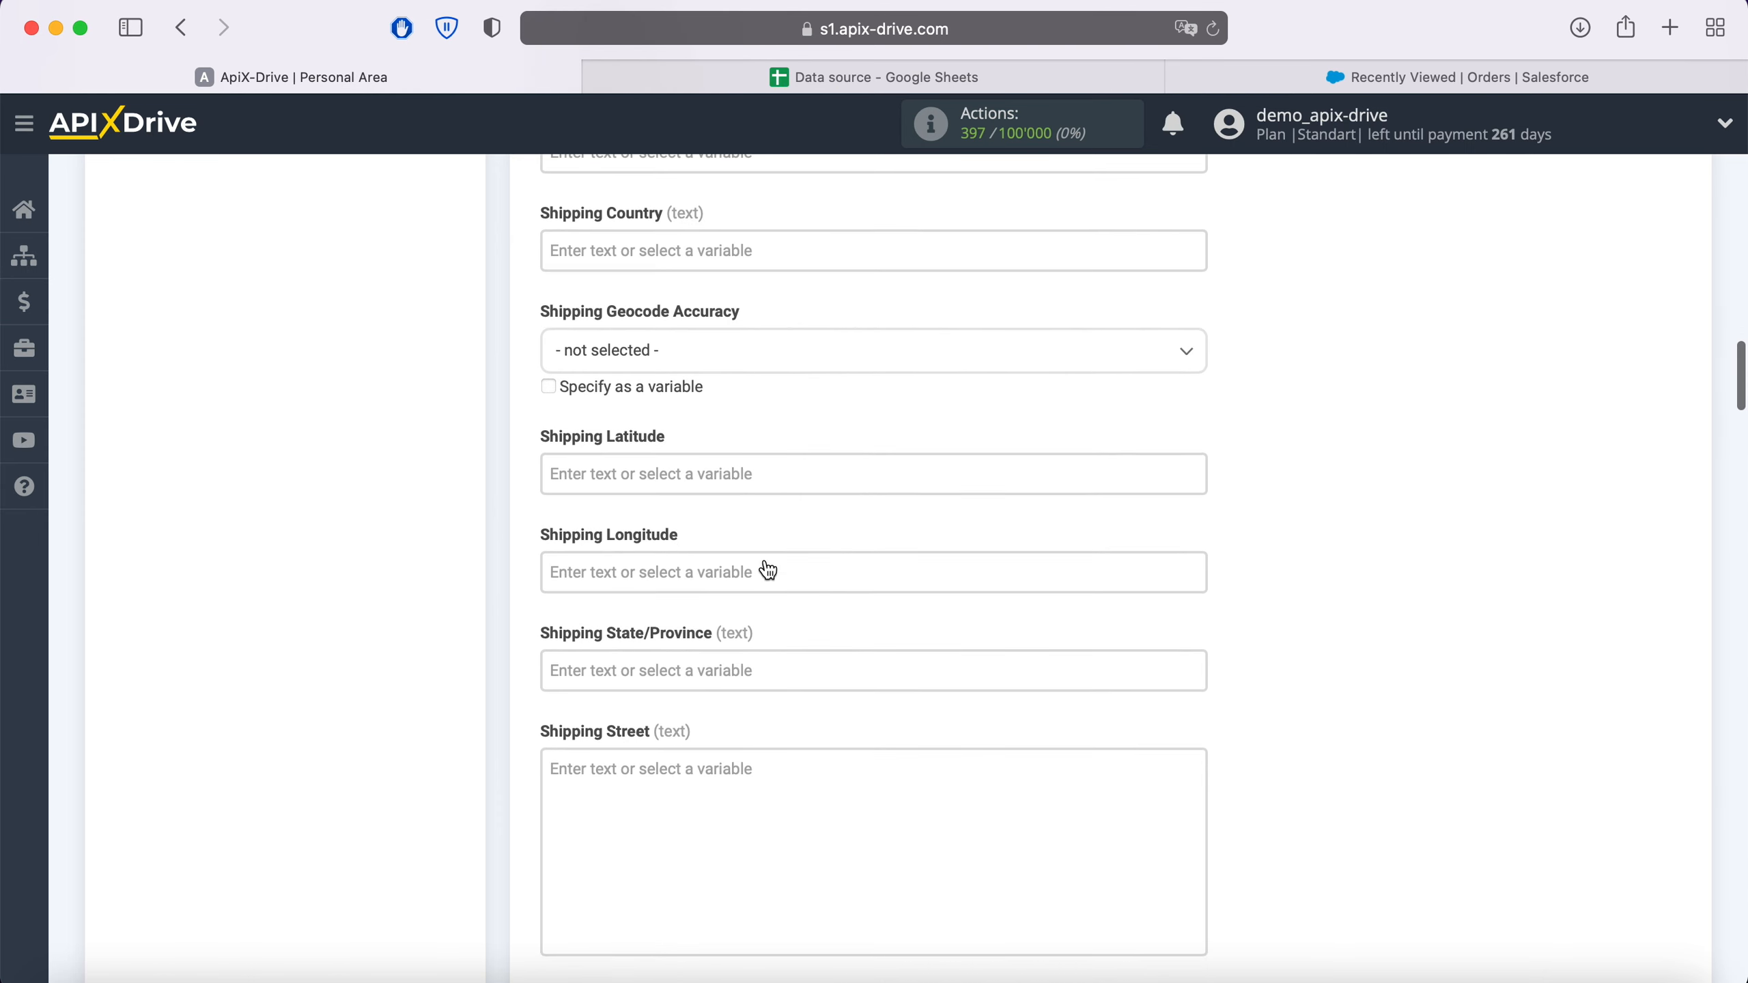
scroll(765, 565, down, 8)
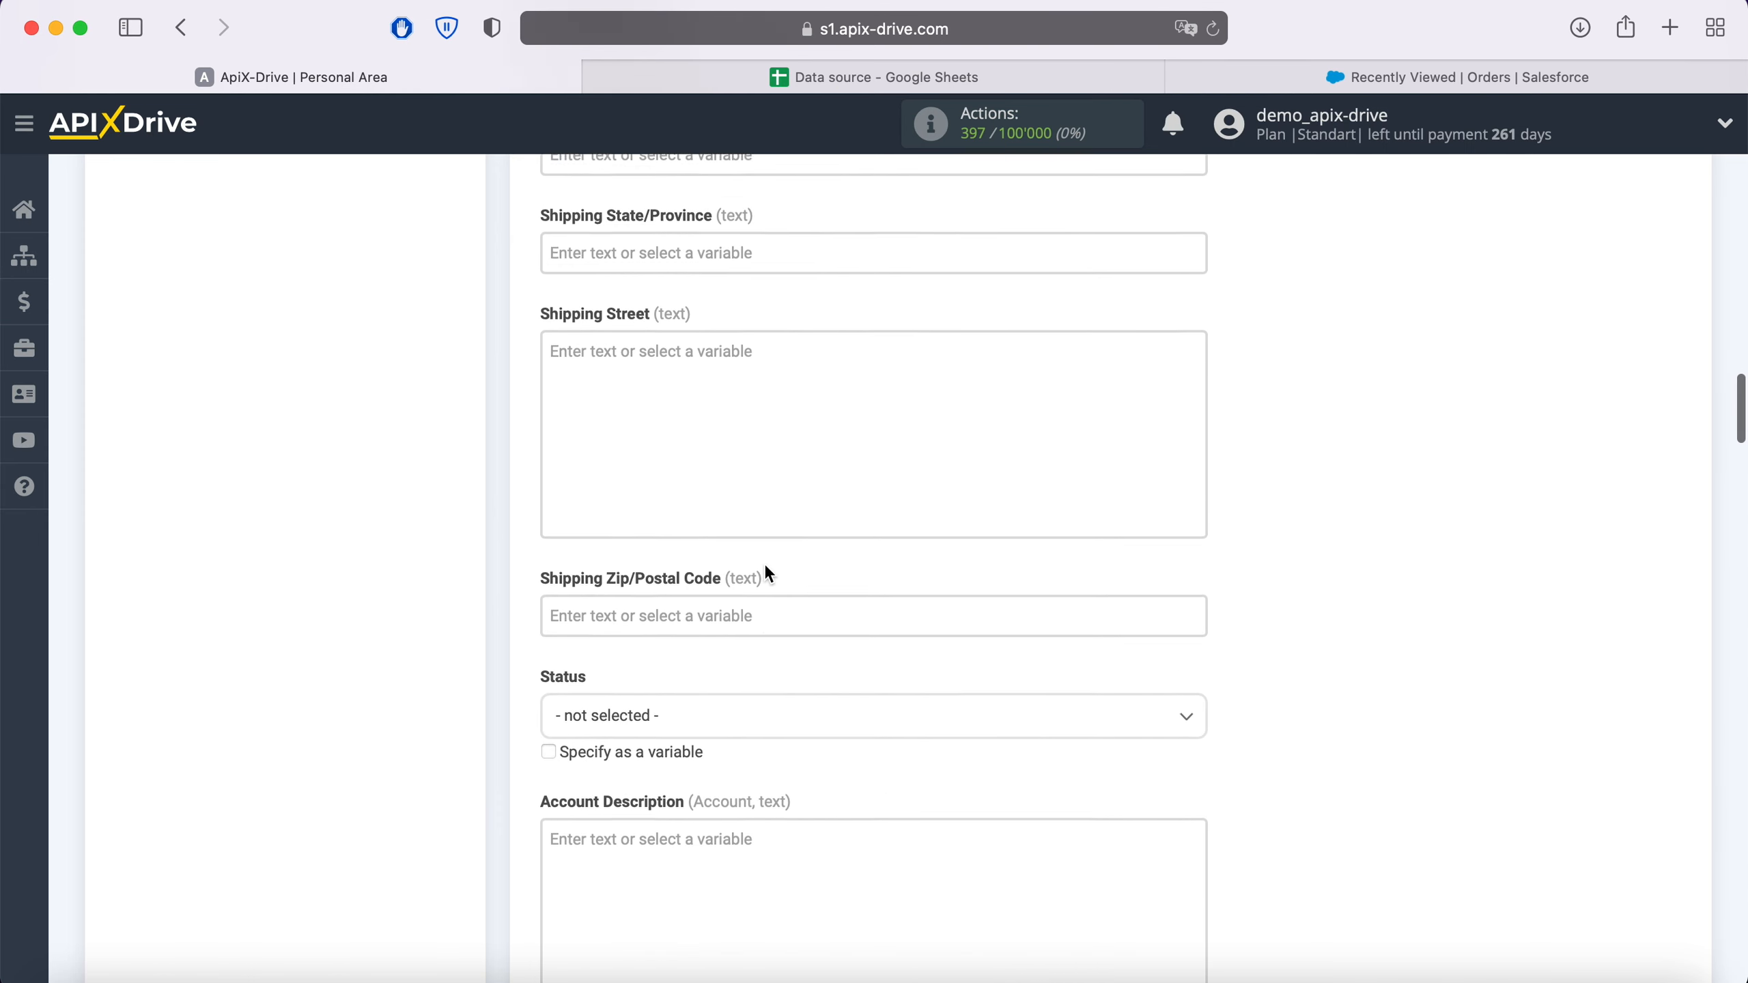
click(673, 453)
click(596, 578)
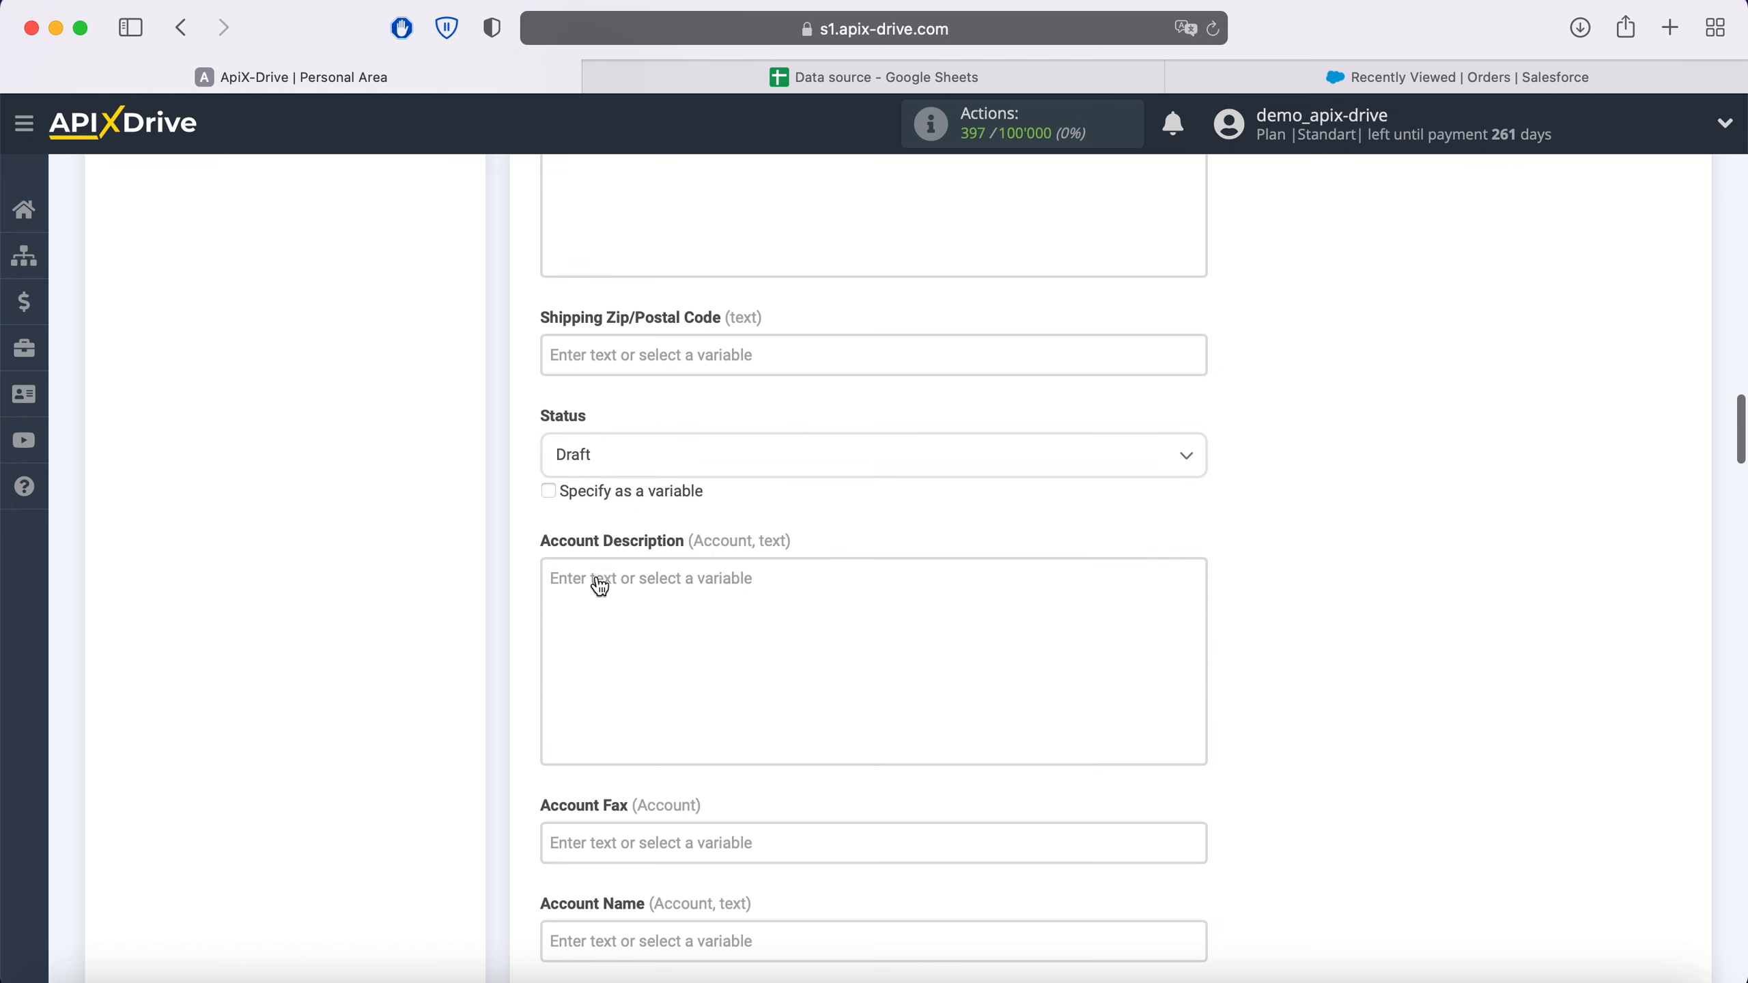
Step: Fill the Account Name with the Google Sheets Column C and Column D variables
scroll(788, 537, down, 1)
scroll(786, 535, down, 4)
click(616, 625)
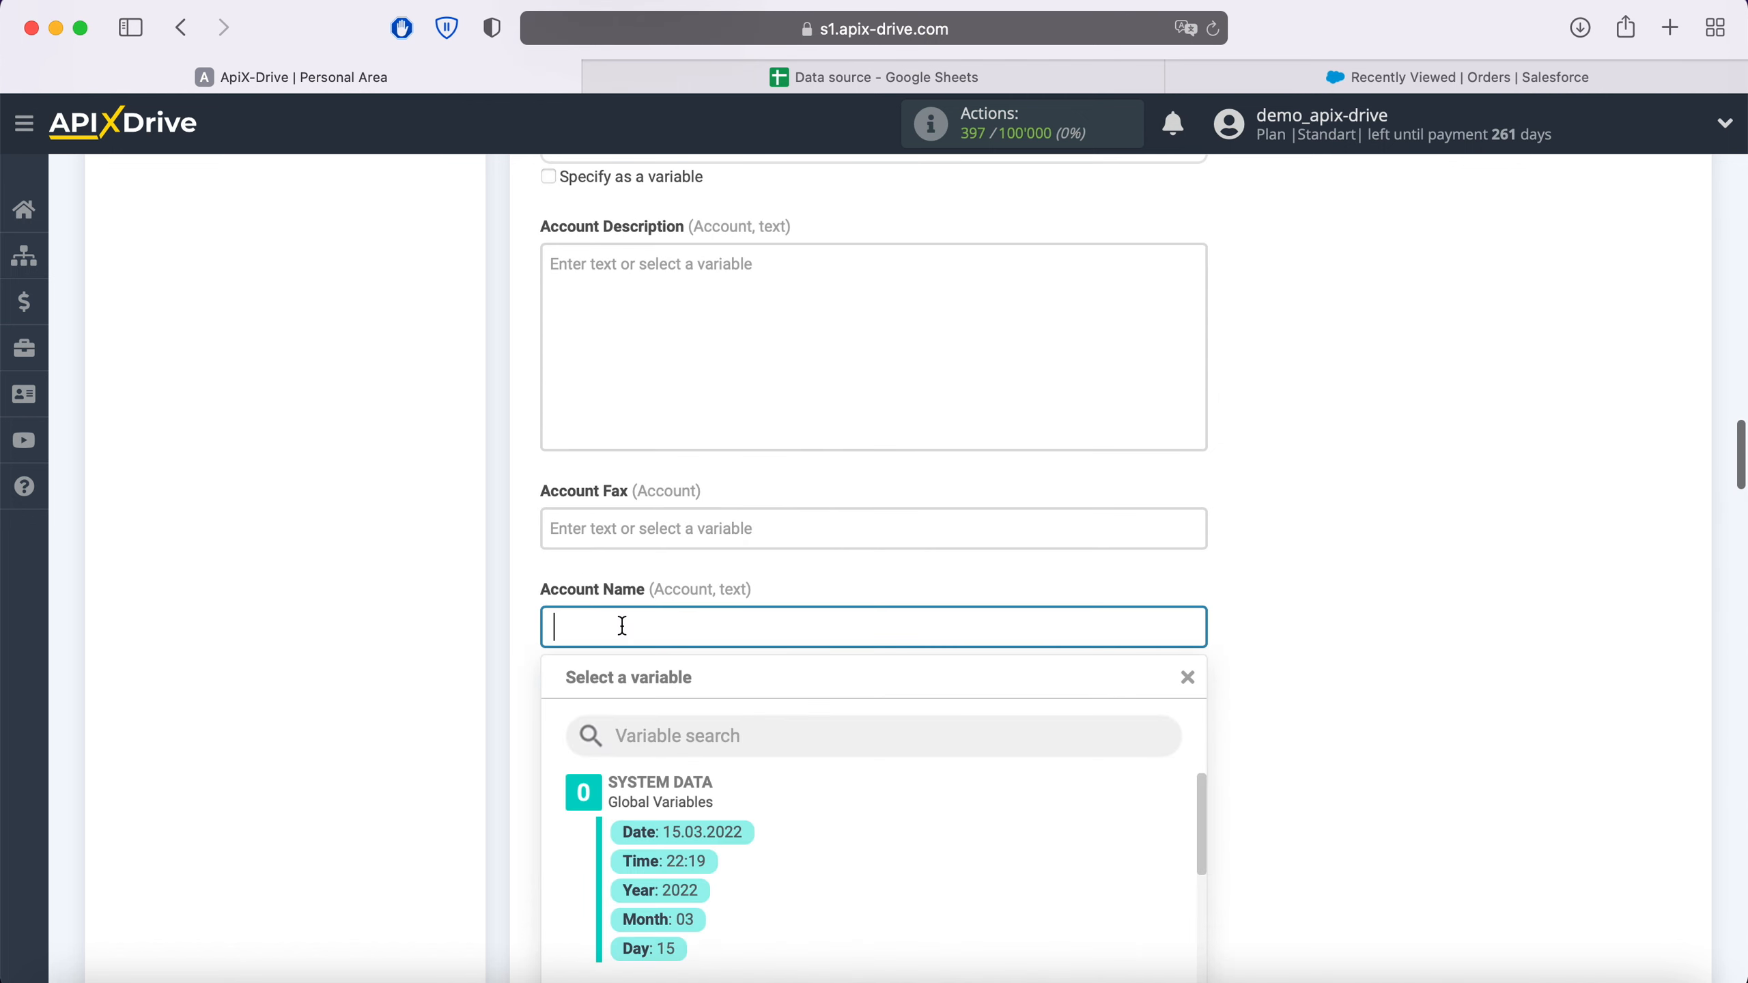
scroll(864, 845, down, 1)
scroll(863, 841, down, 3)
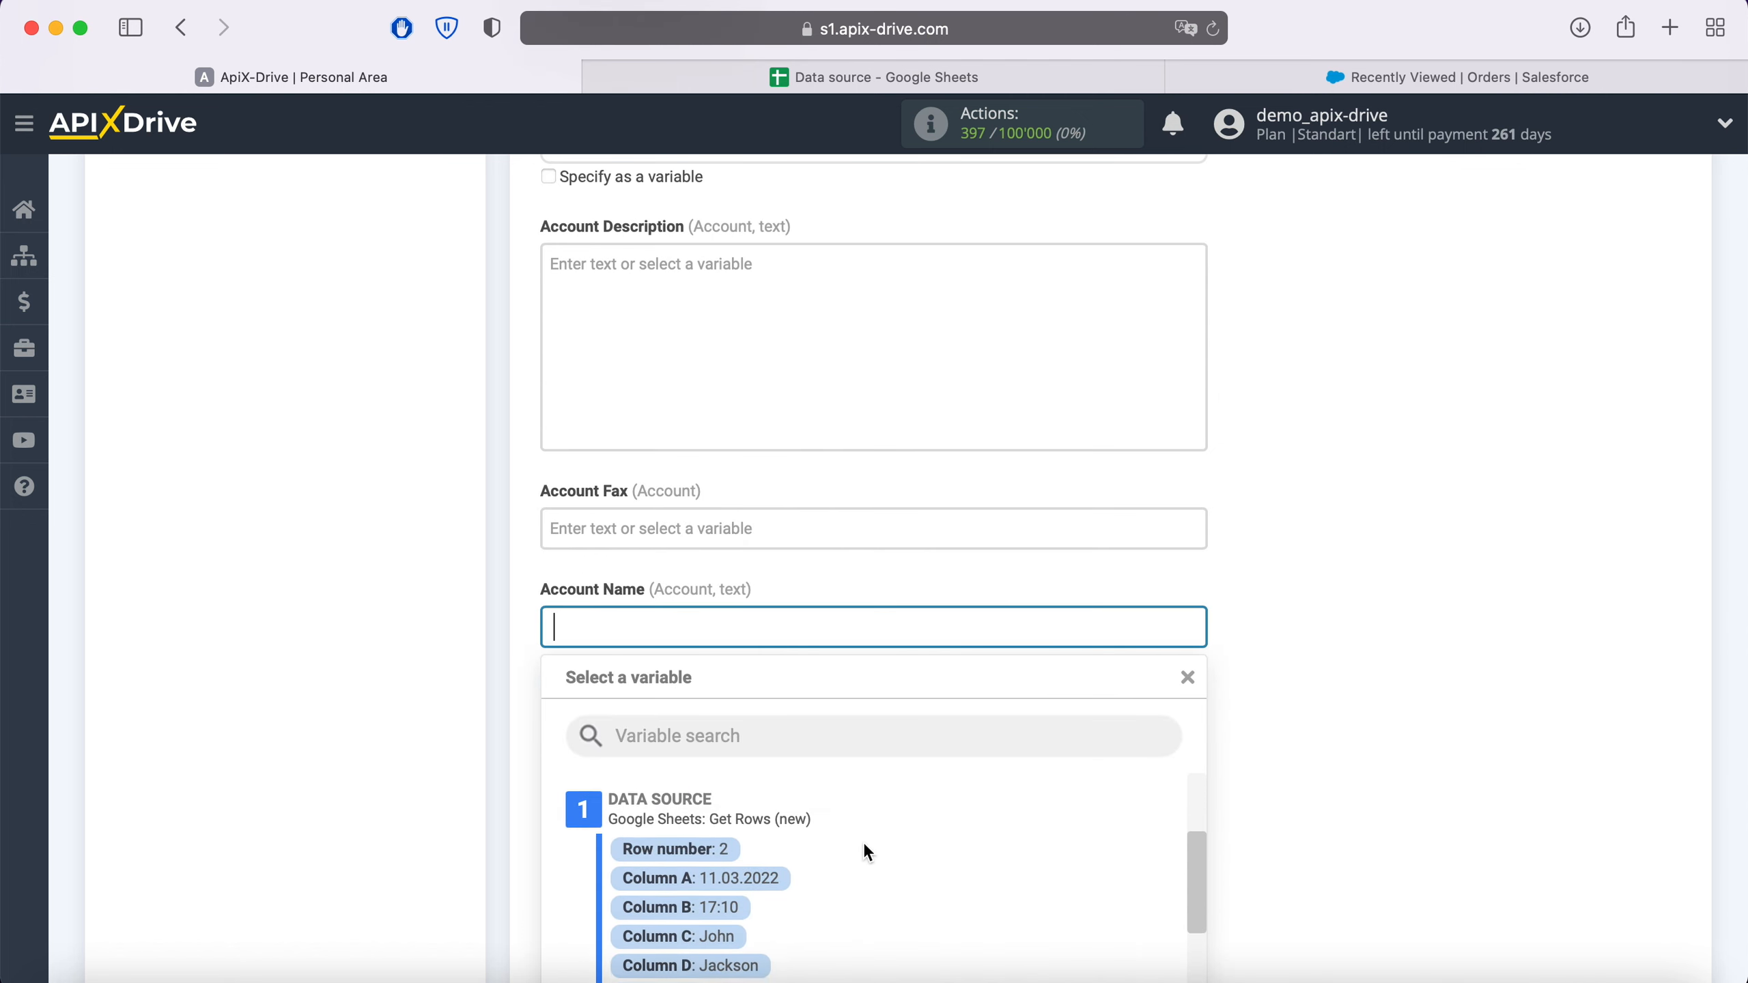
click(735, 864)
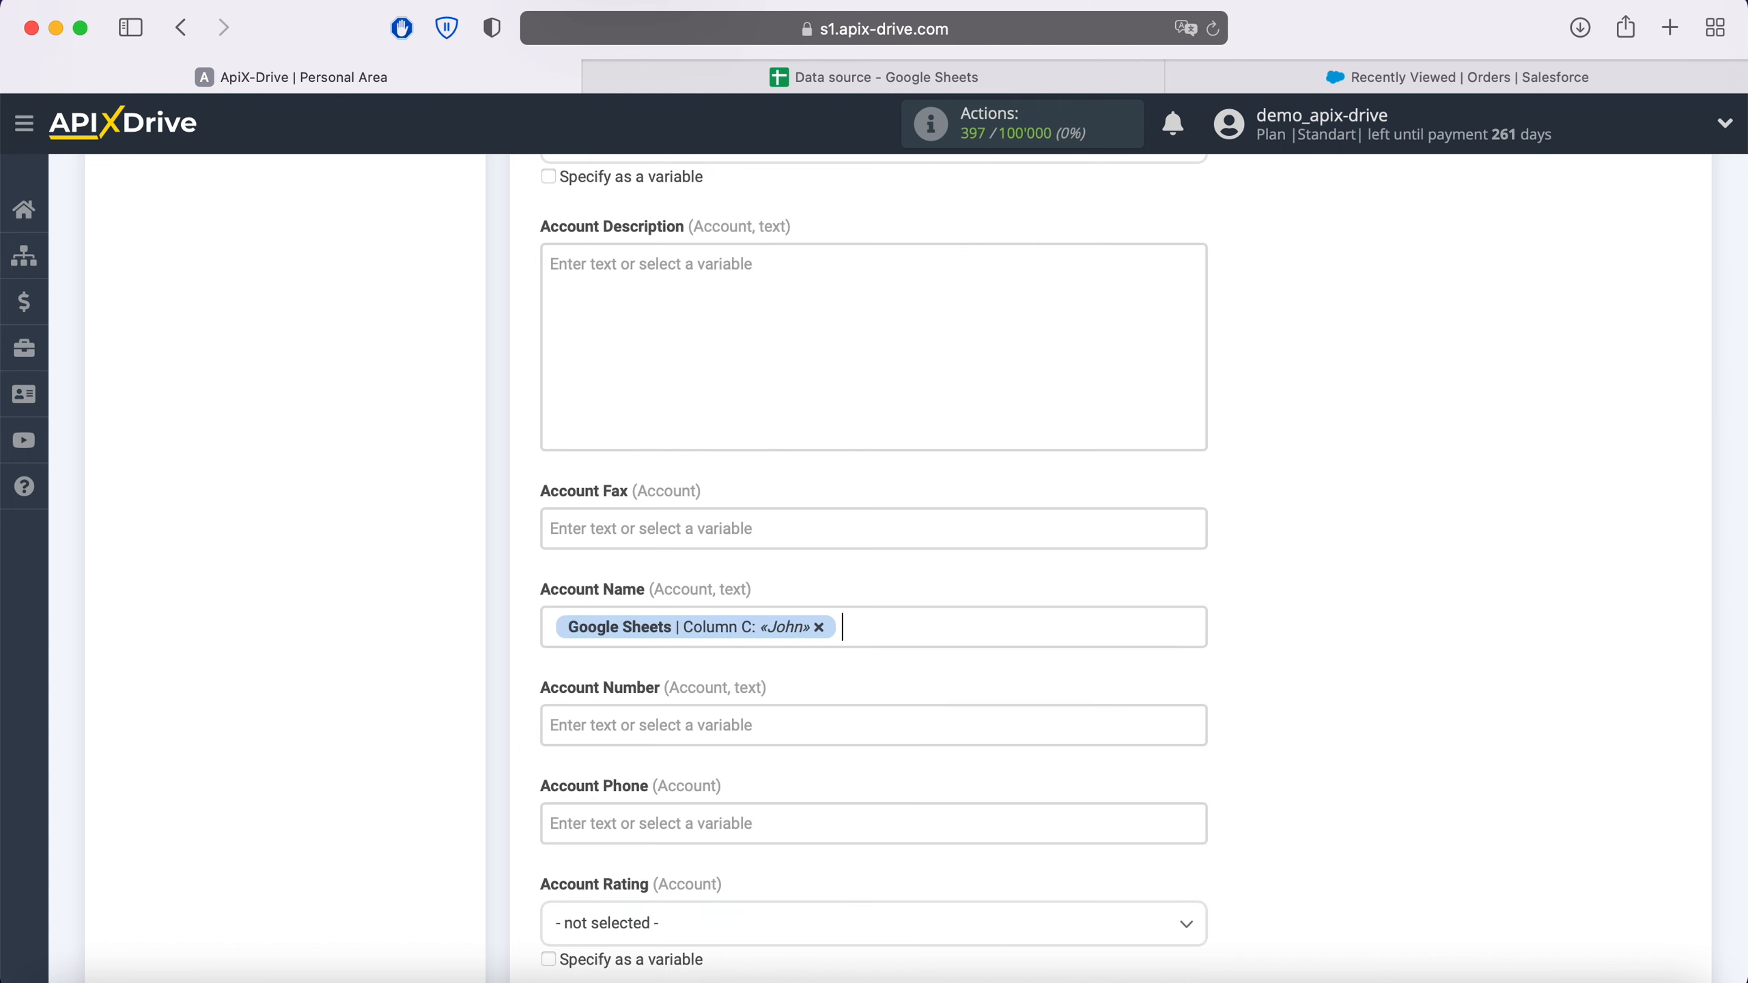
click(905, 624)
click(750, 894)
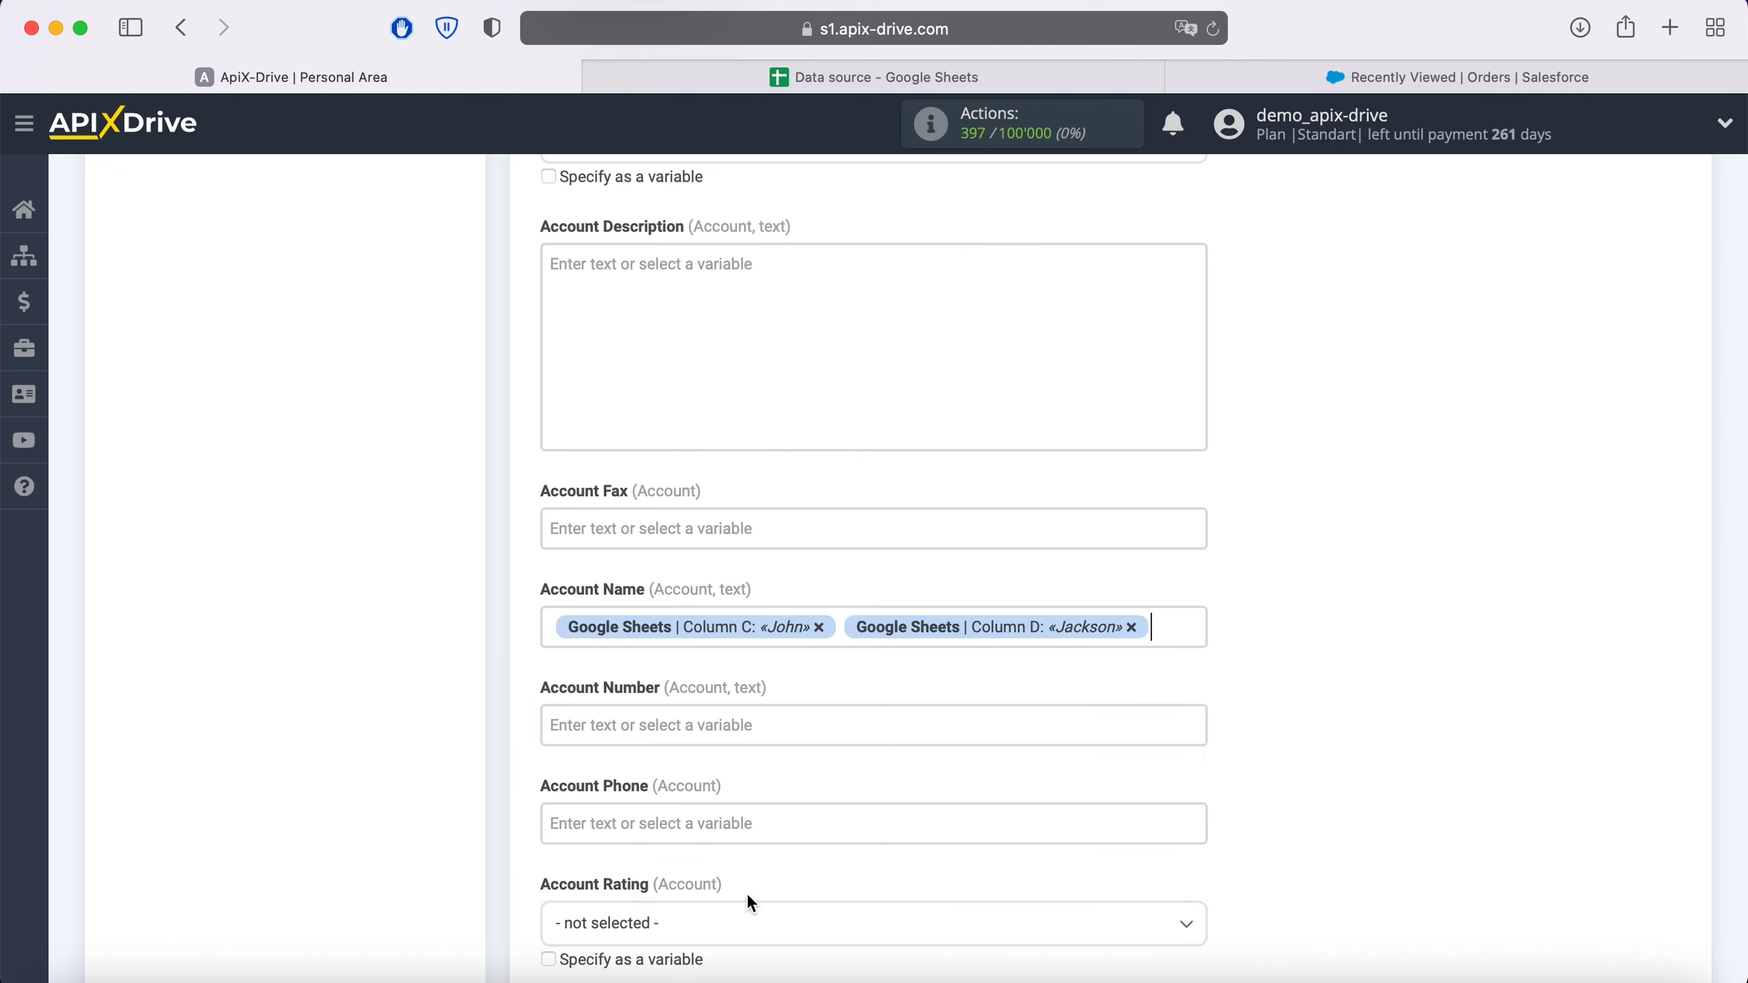
Step: Assign the Google Sheets Column E variable to Account Number and the Column F variable to Account Phone
scroll(1273, 654, down, 5)
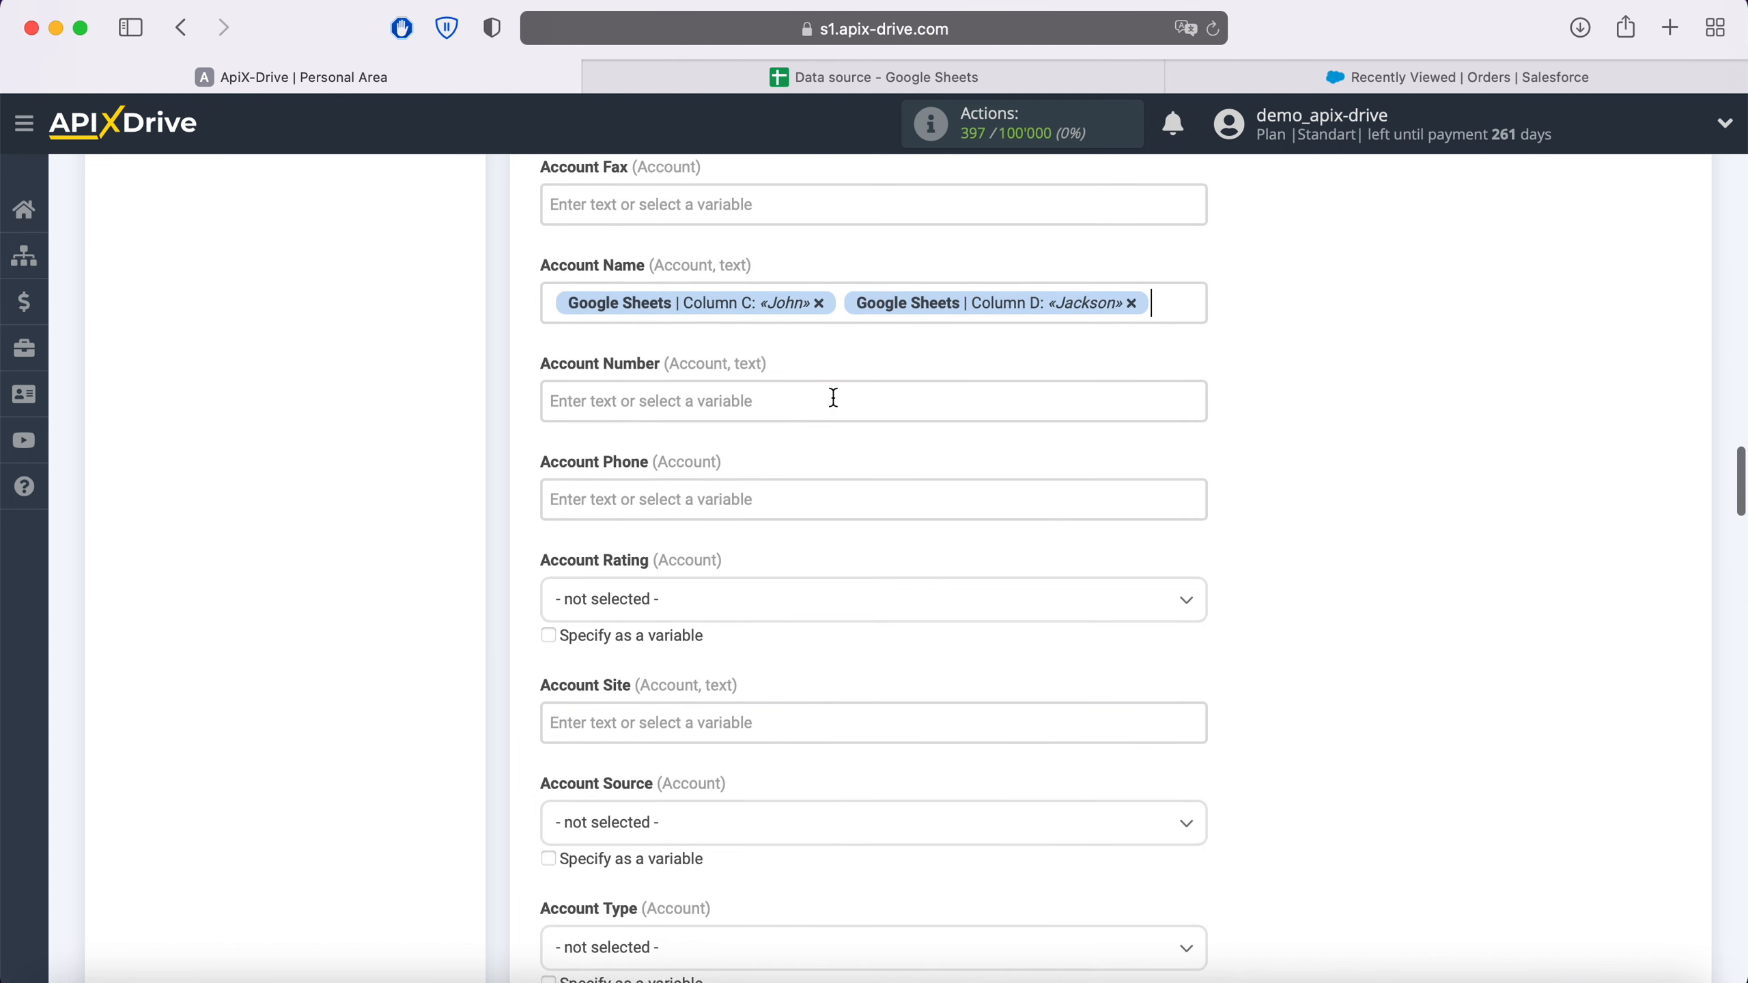
click(832, 398)
click(808, 782)
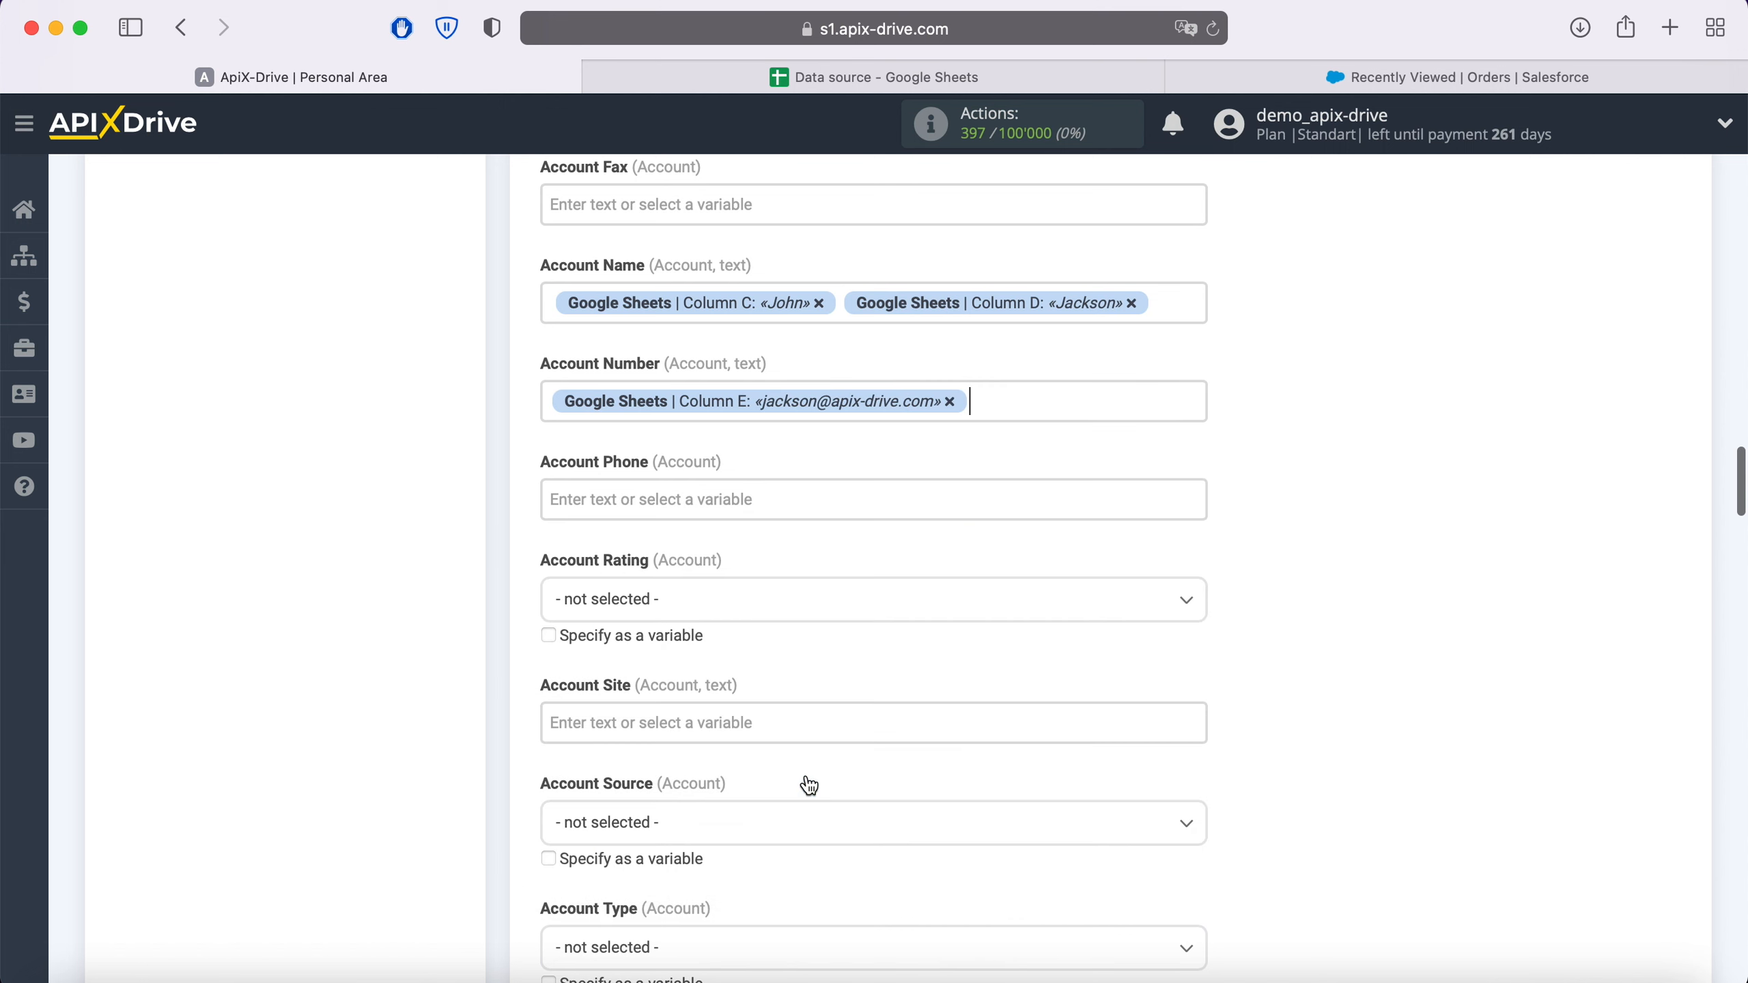
click(754, 500)
scroll(886, 720, down, 3)
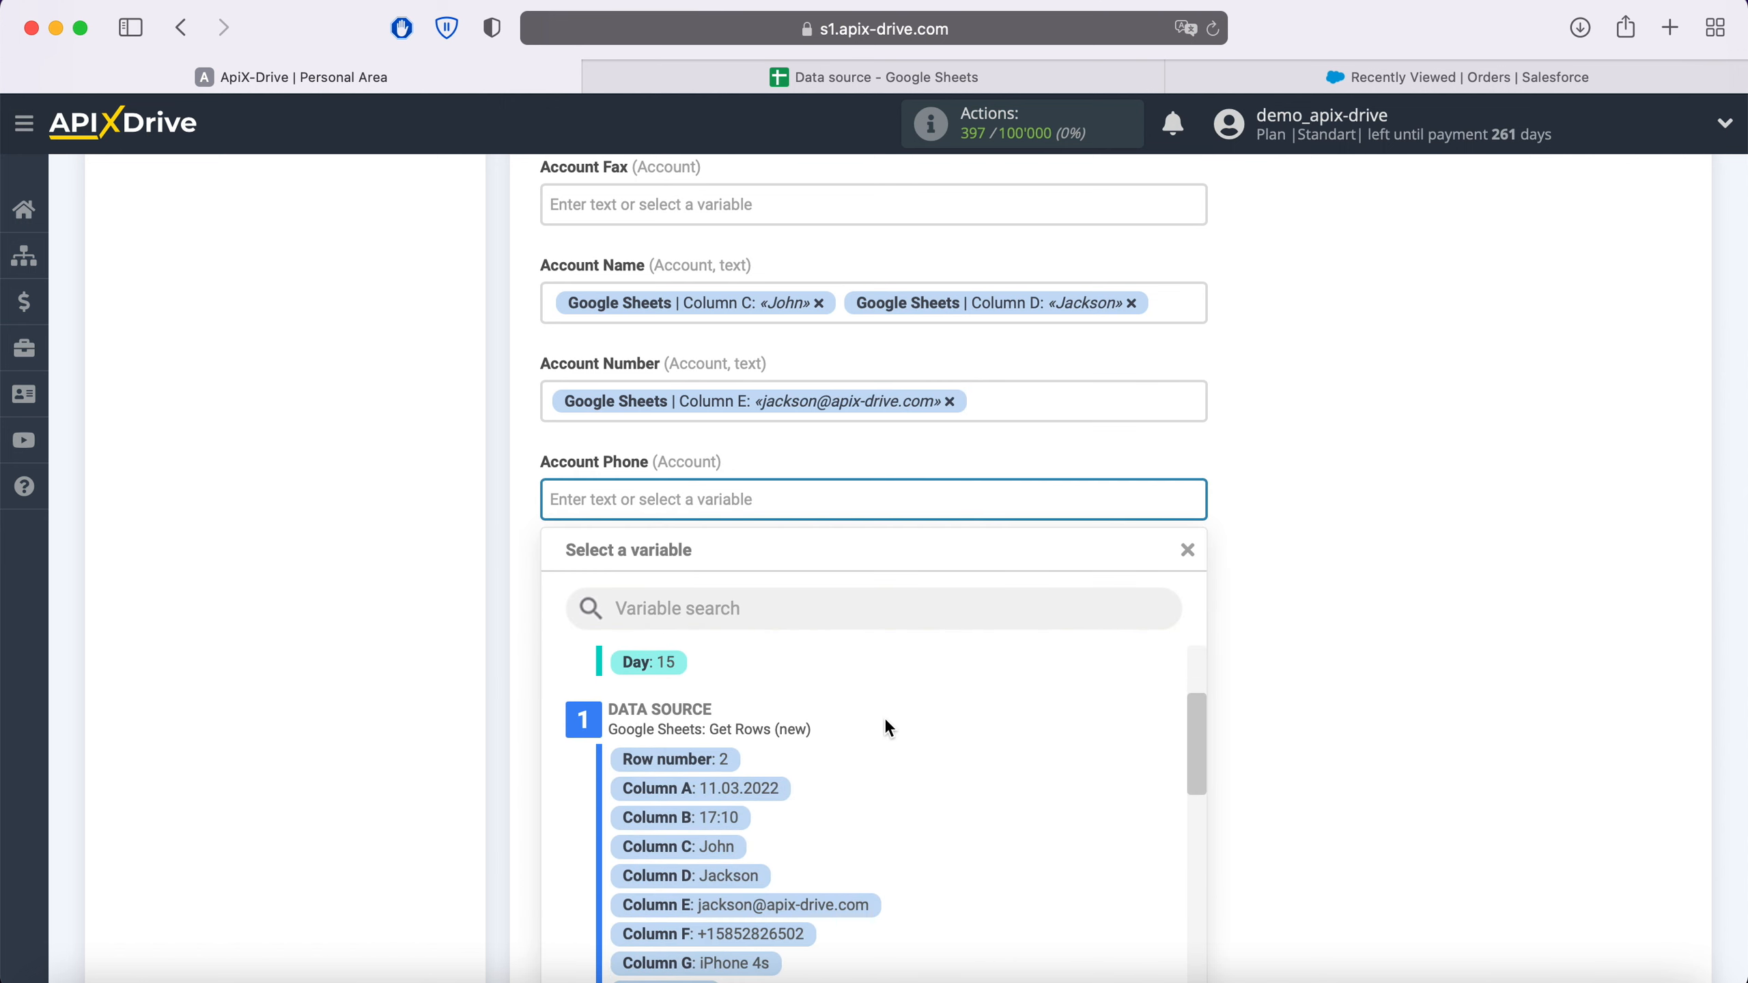
click(784, 936)
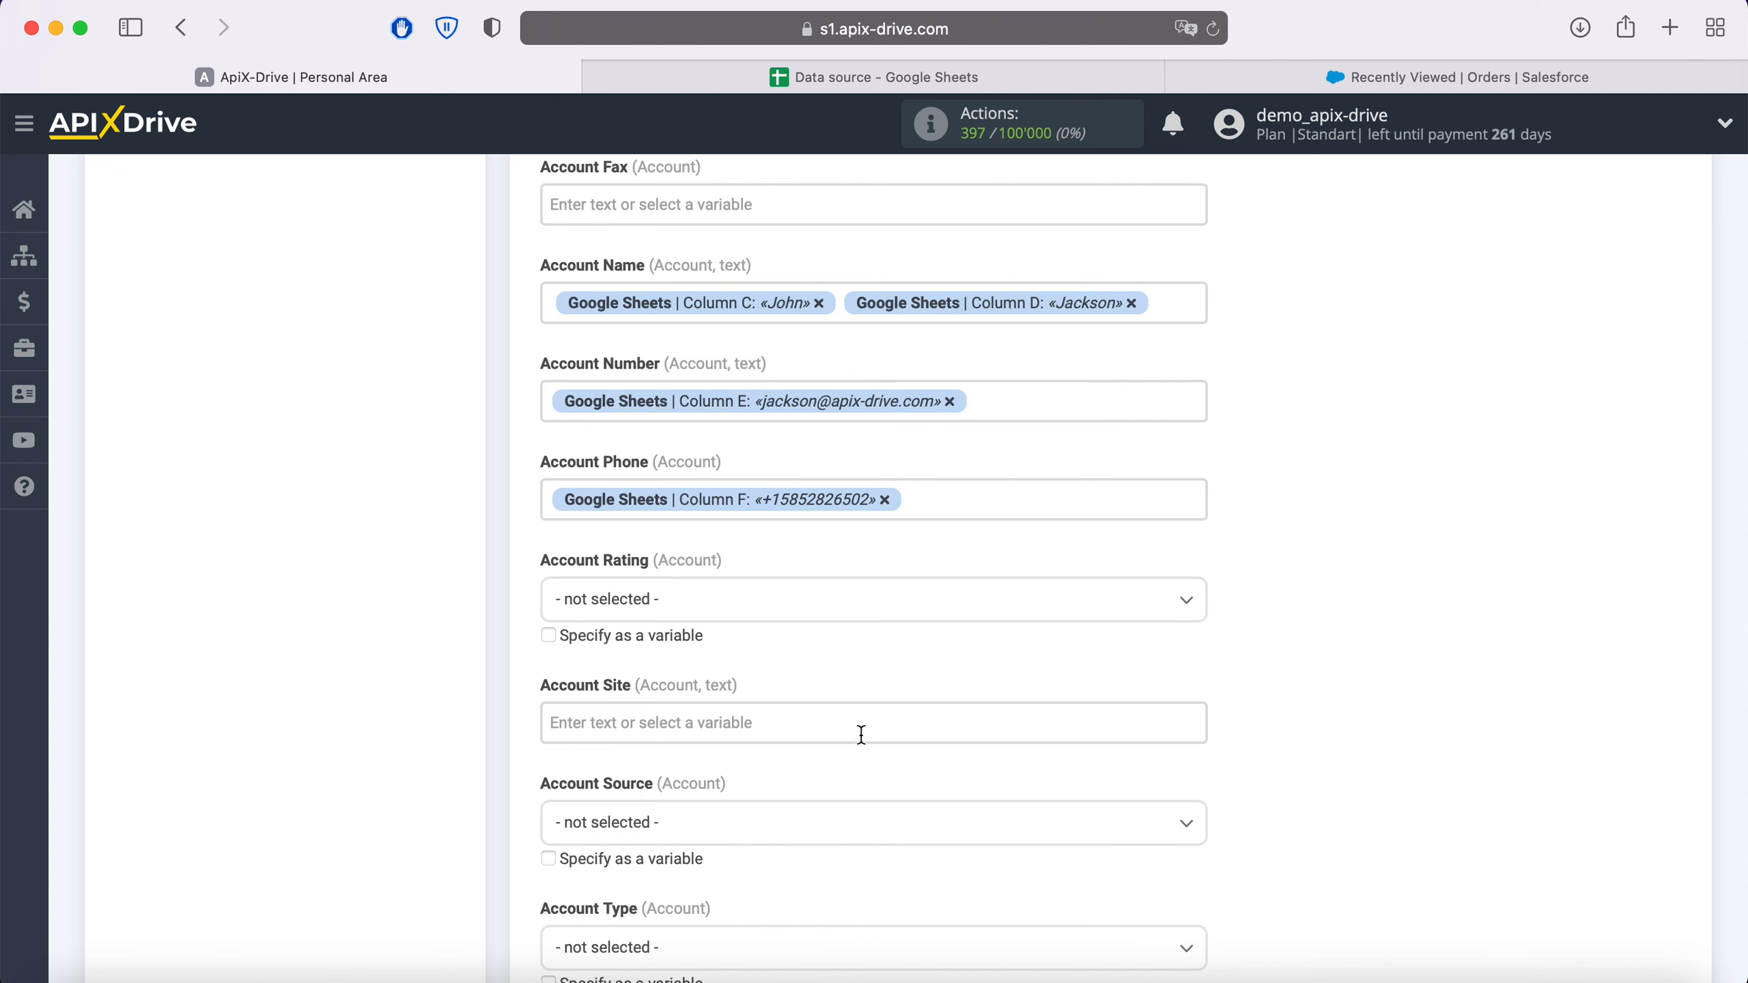
Step: Fill in the Product Name under Products with the Google Sheets Column G variable
scroll(925, 662, down, 7)
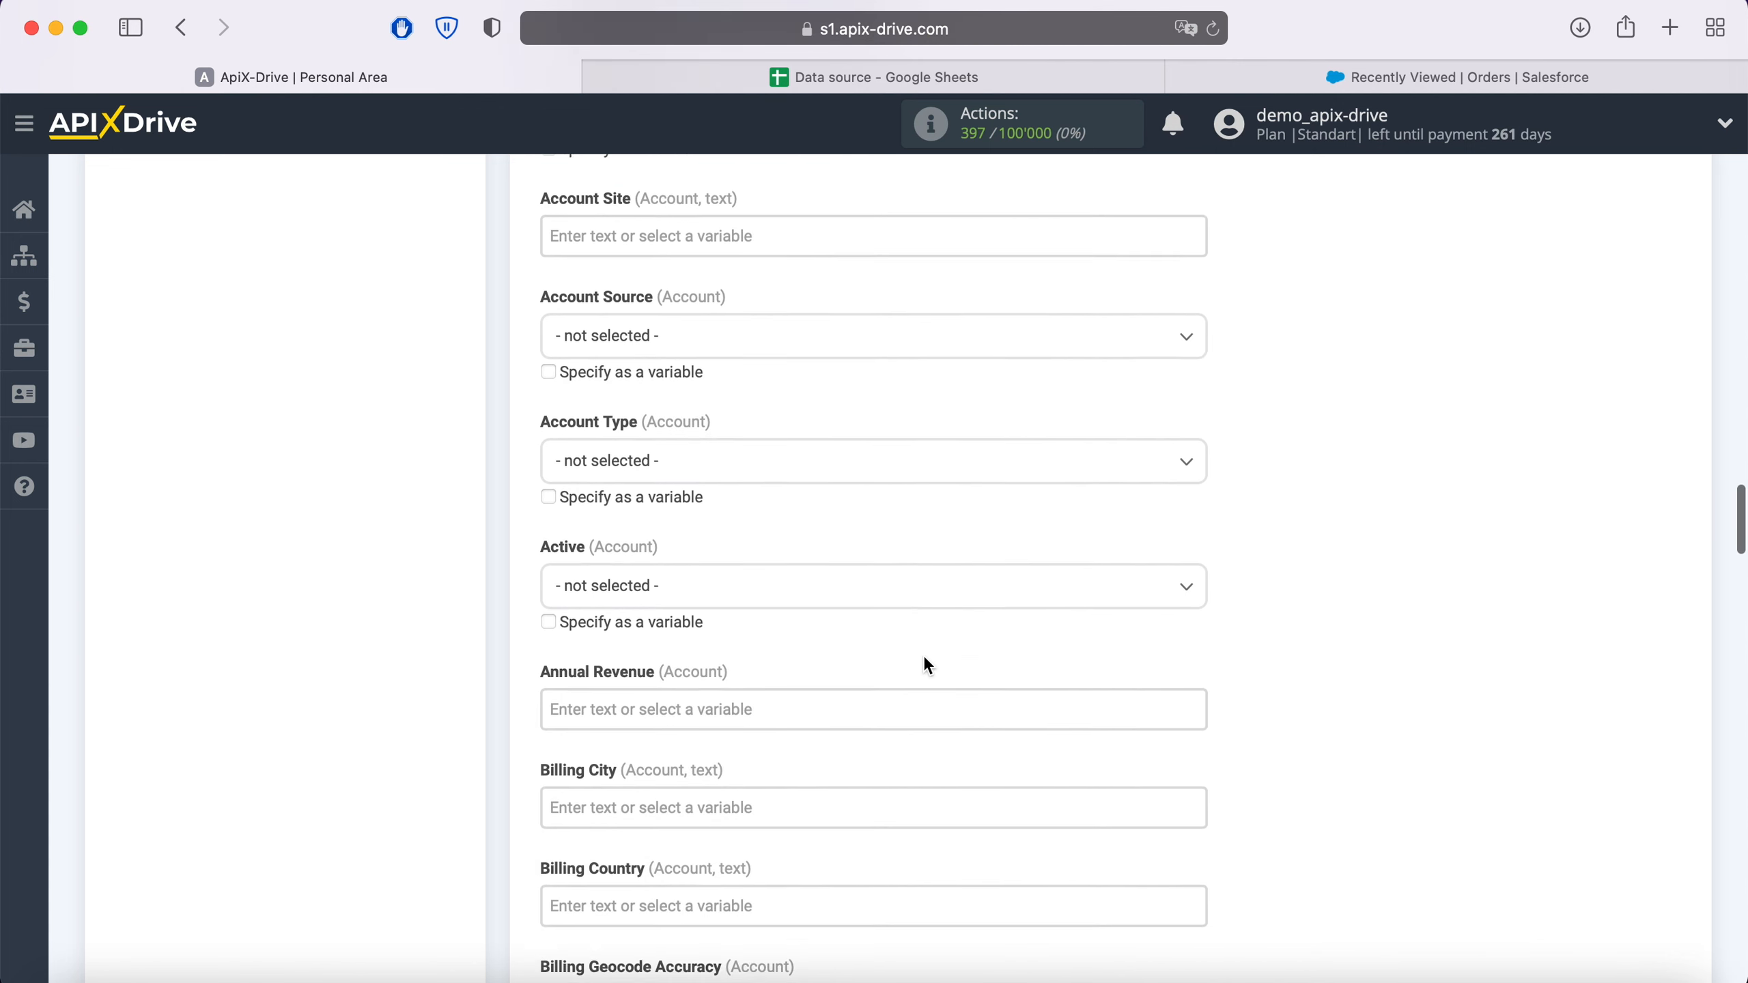
scroll(924, 657, down, 5)
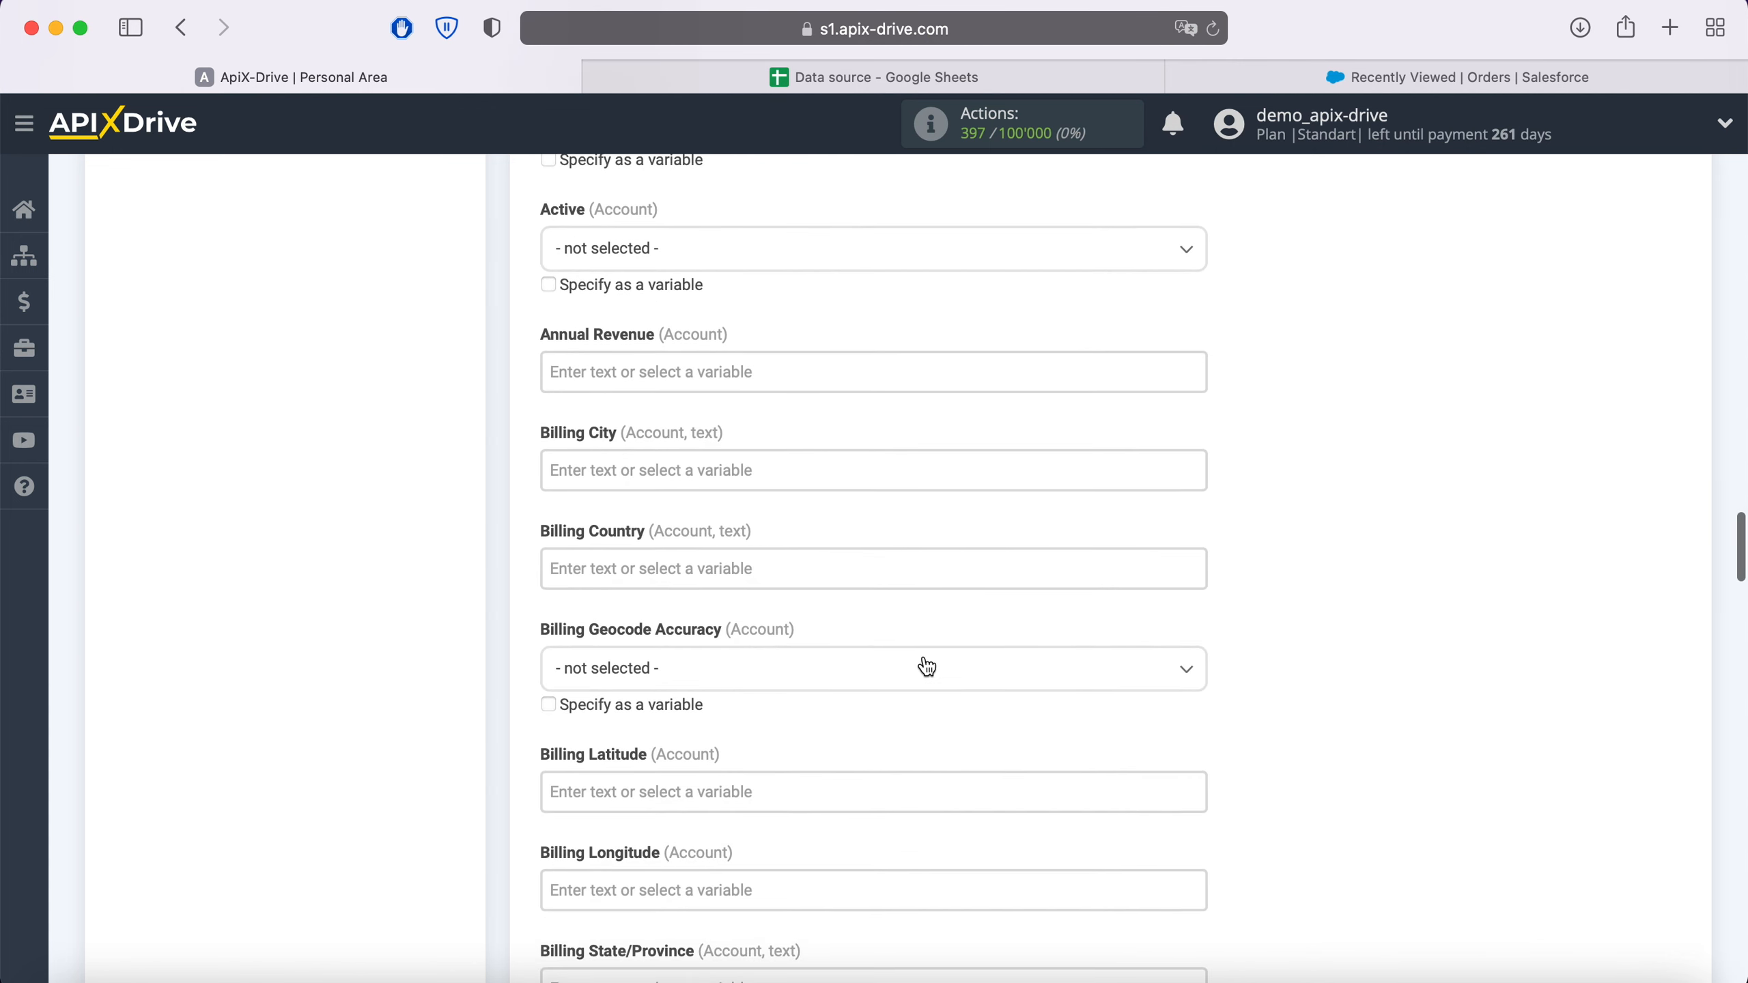
scroll(926, 667, down, 10)
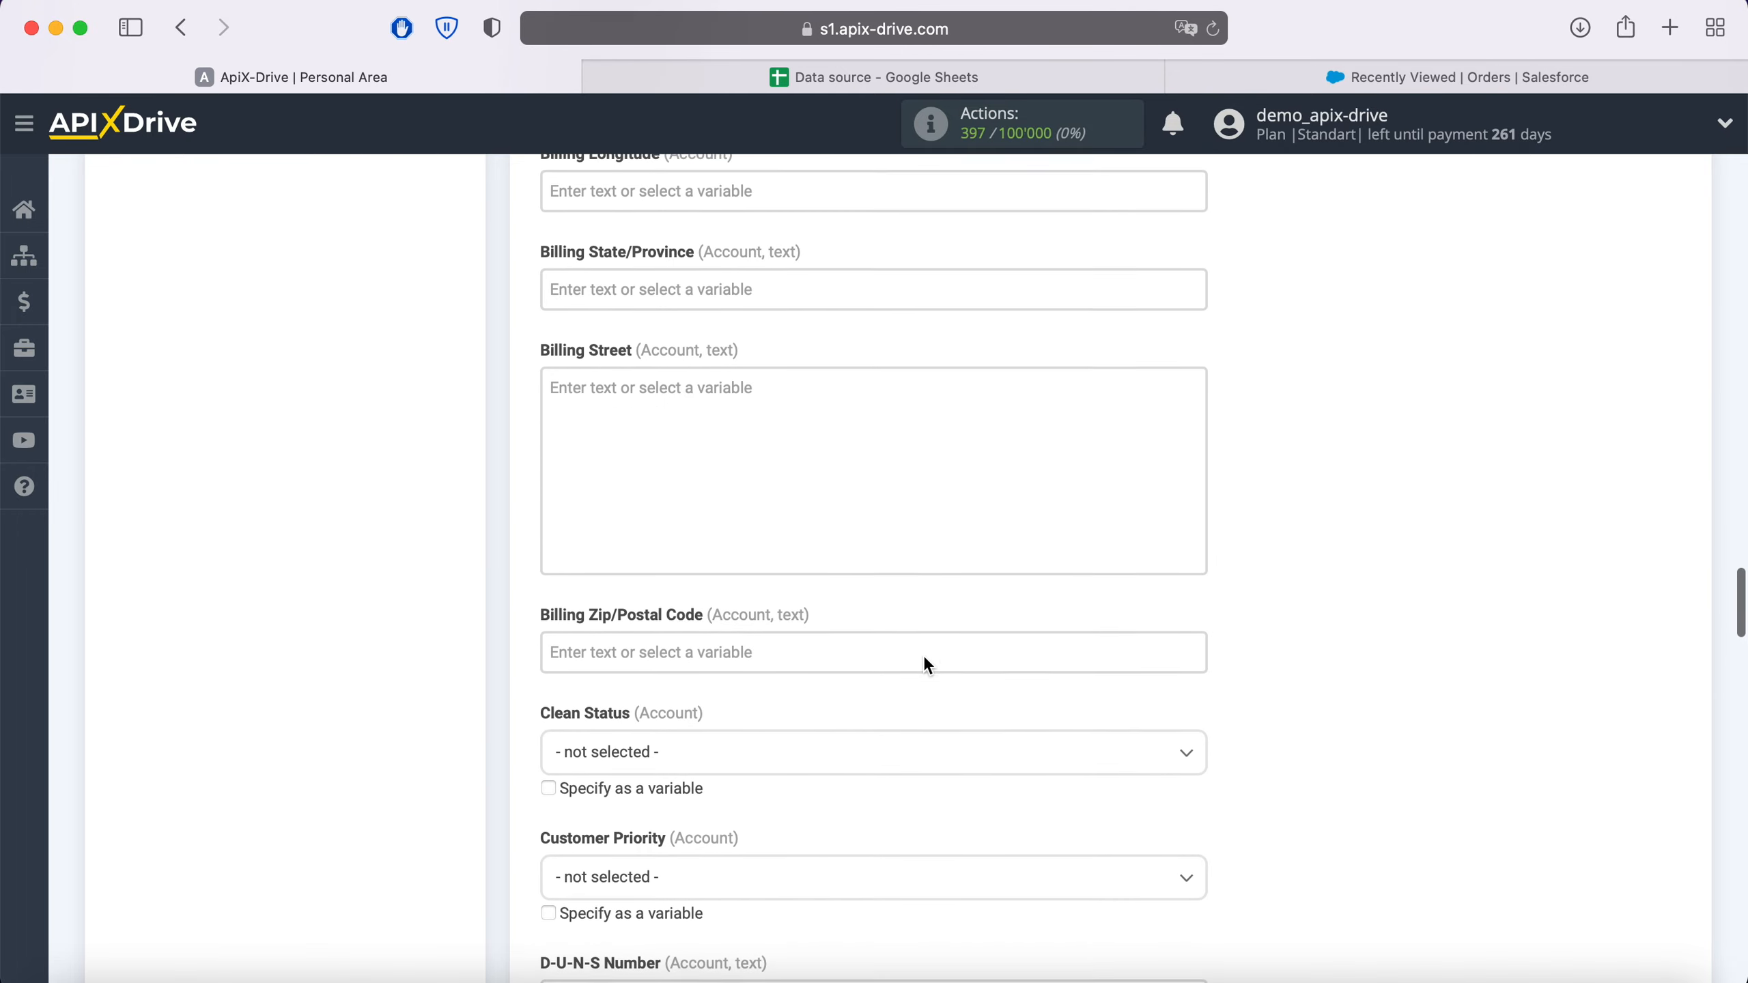
scroll(926, 664, down, 5)
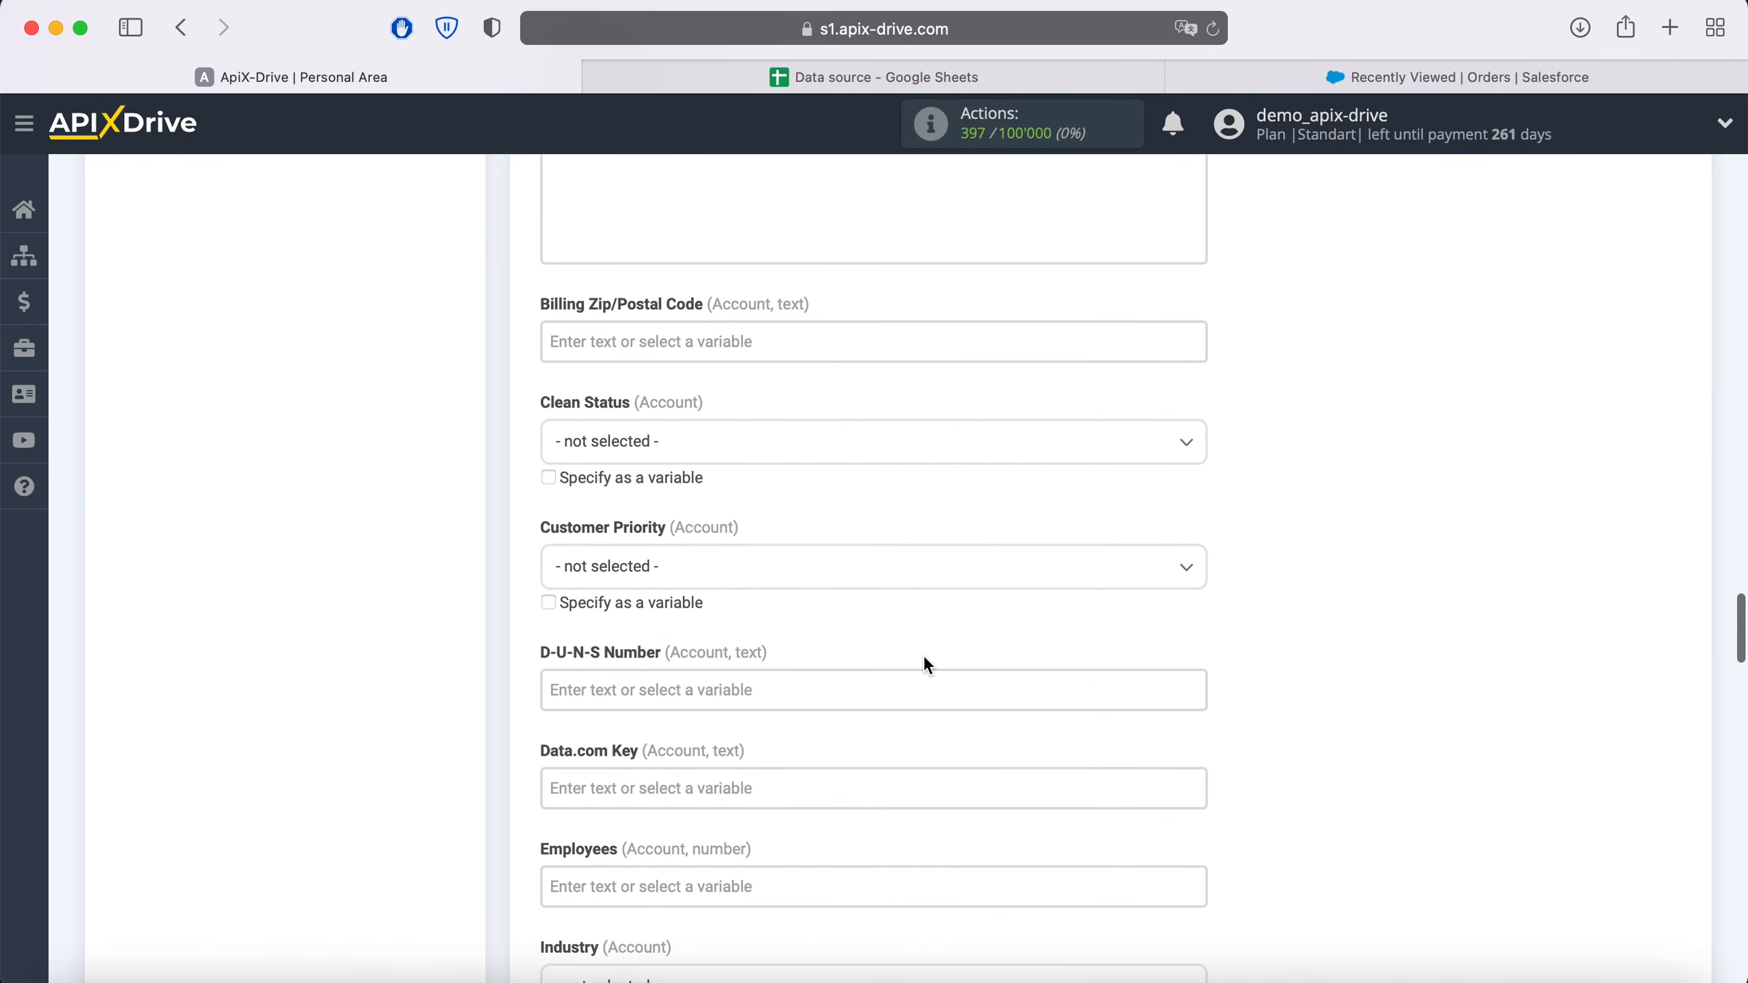
scroll(924, 658, down, 5)
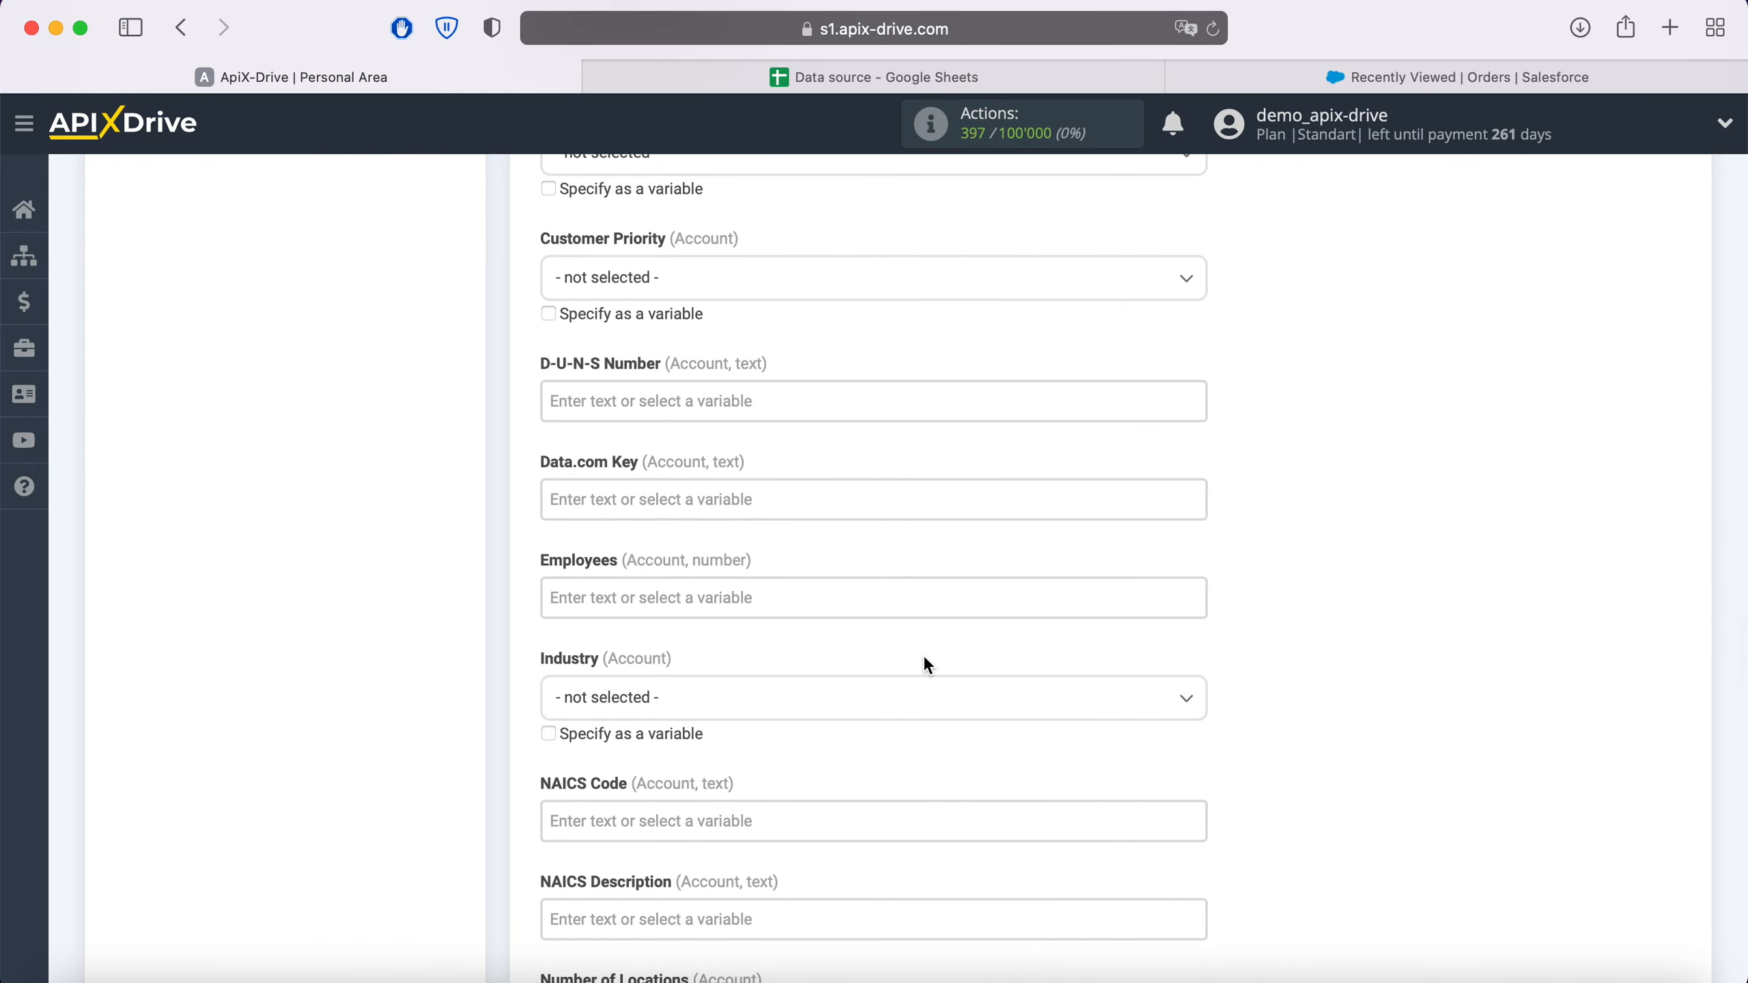
scroll(925, 664, down, 9)
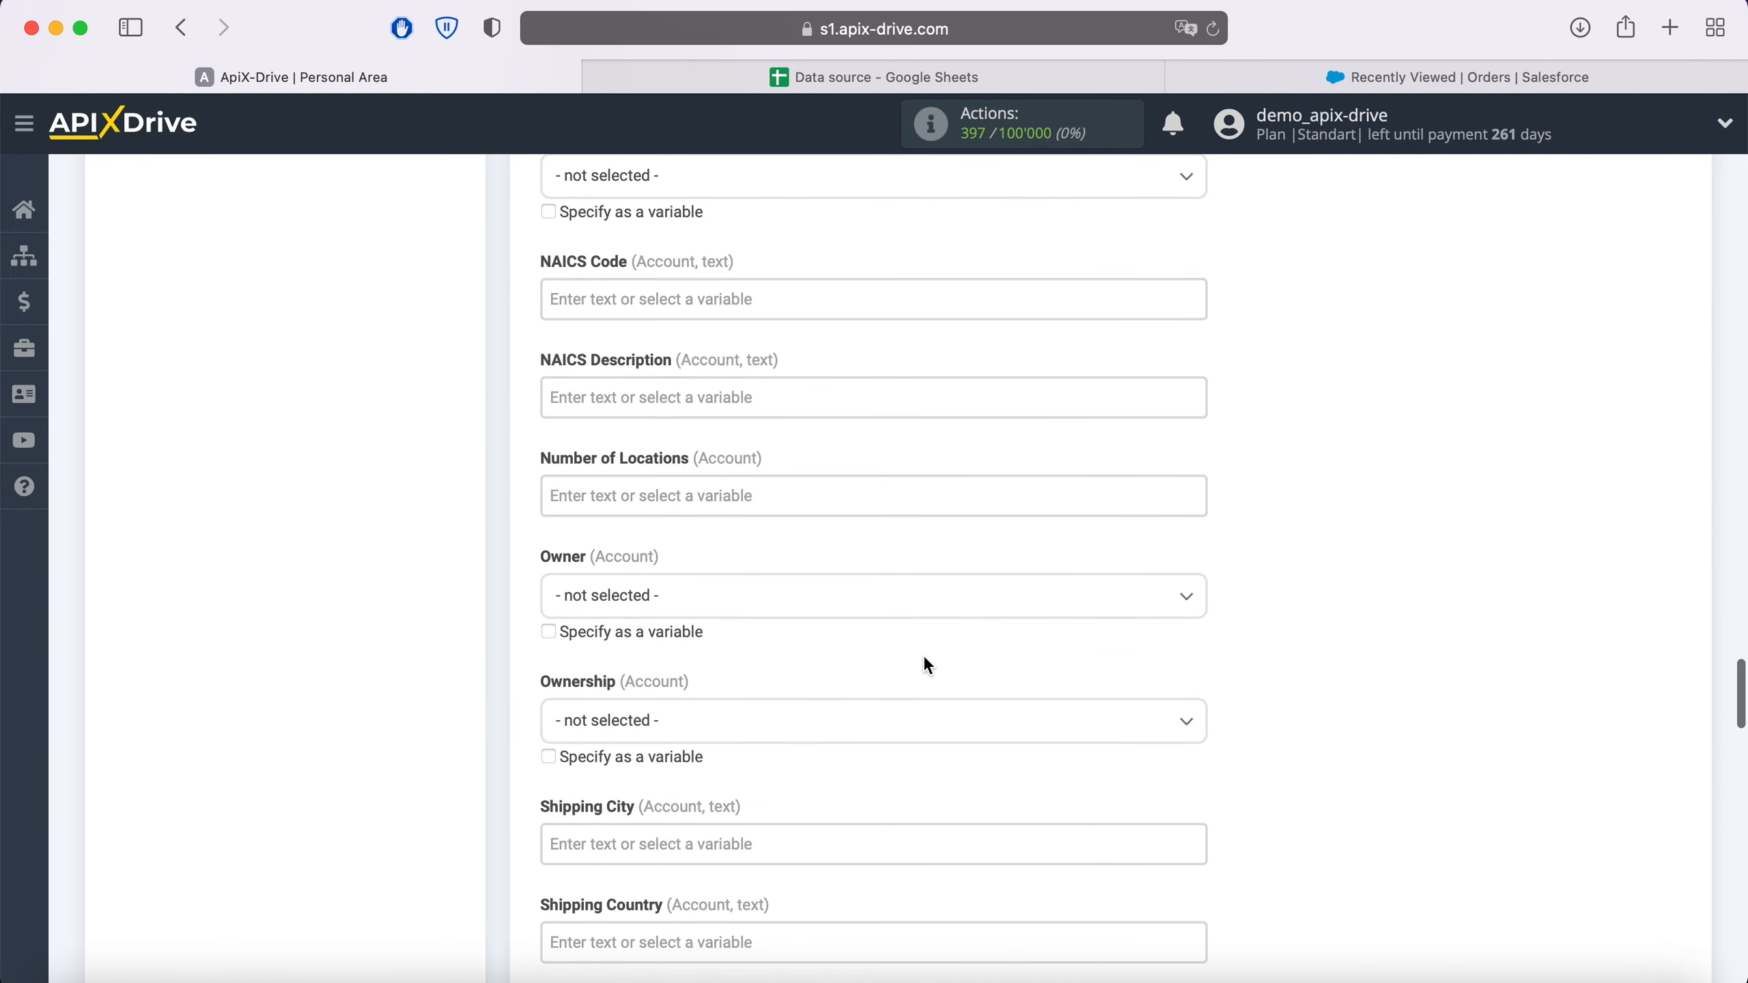
scroll(926, 664, down, 5)
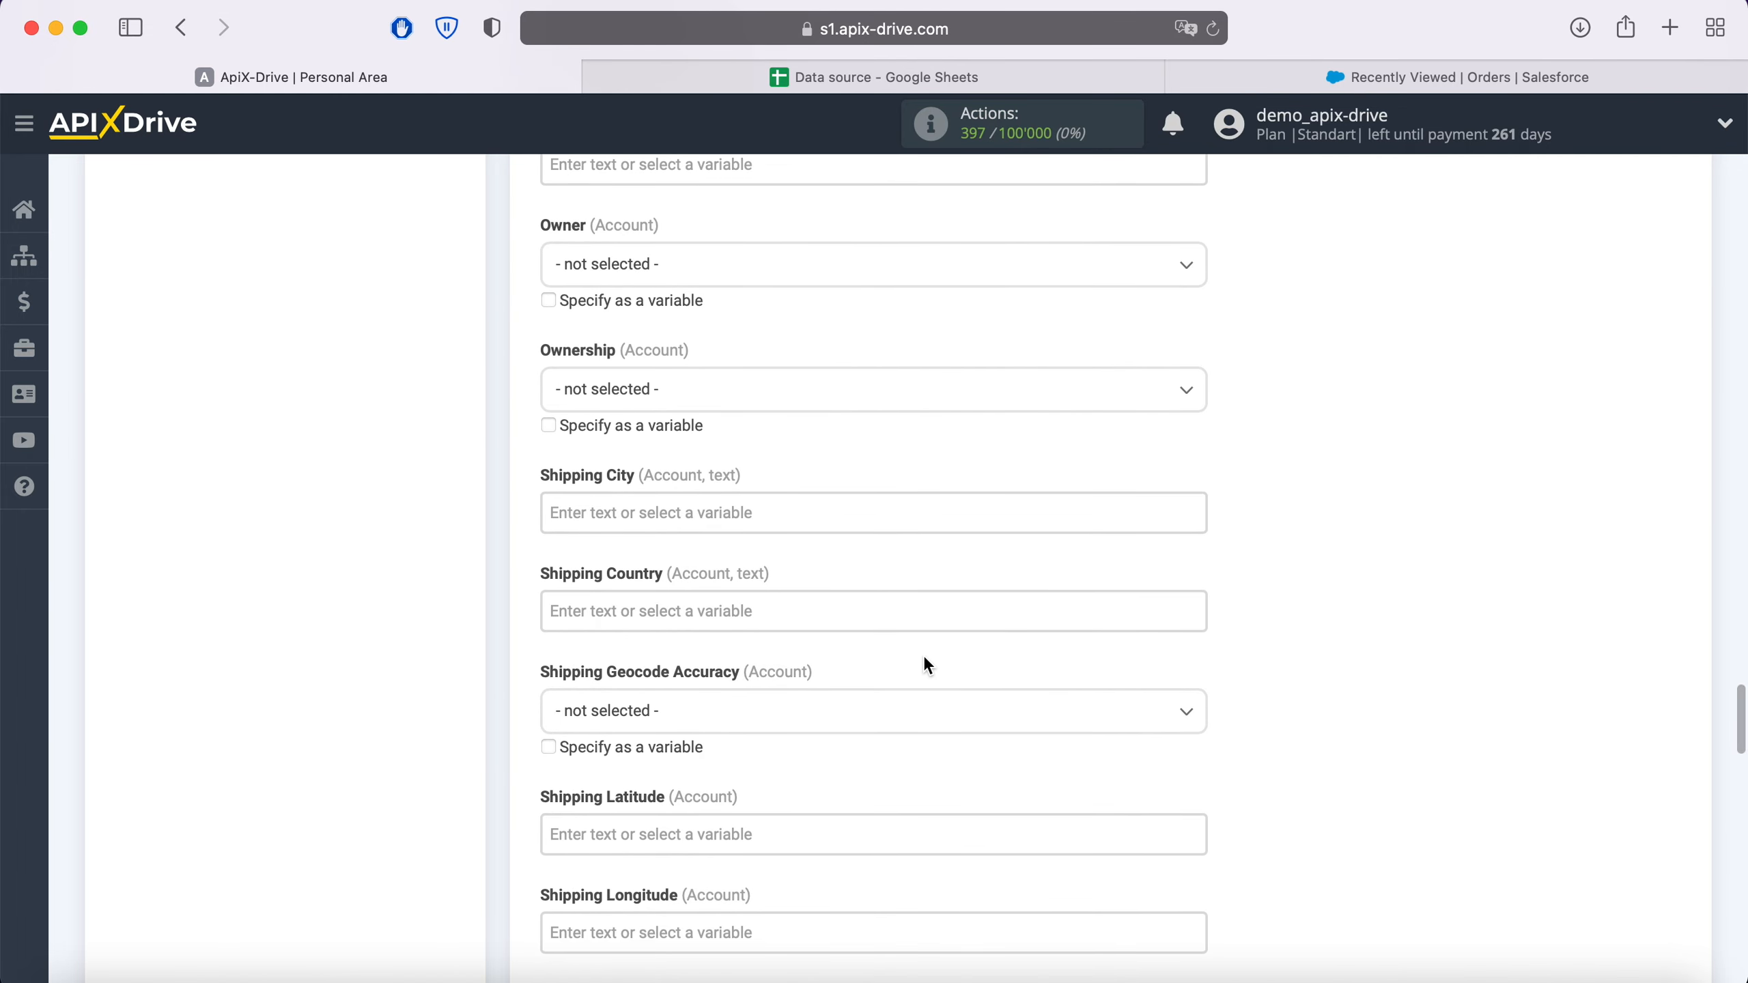
scroll(924, 659, down, 7)
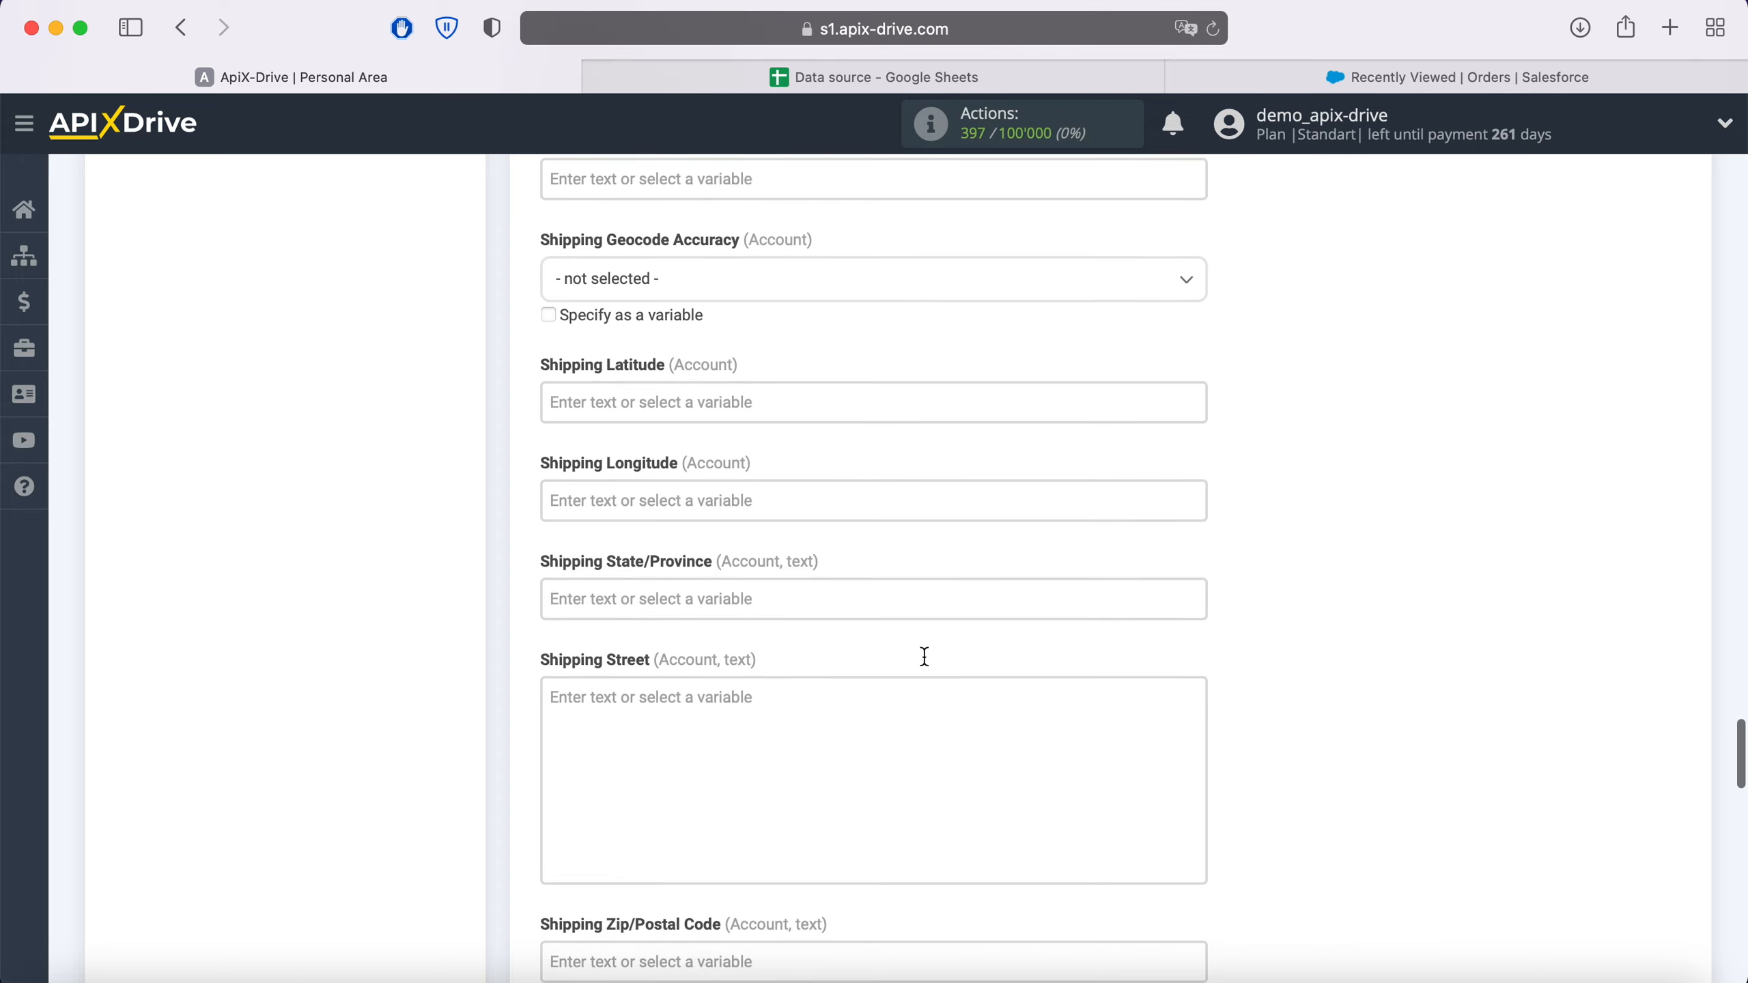
scroll(925, 656, down, 10)
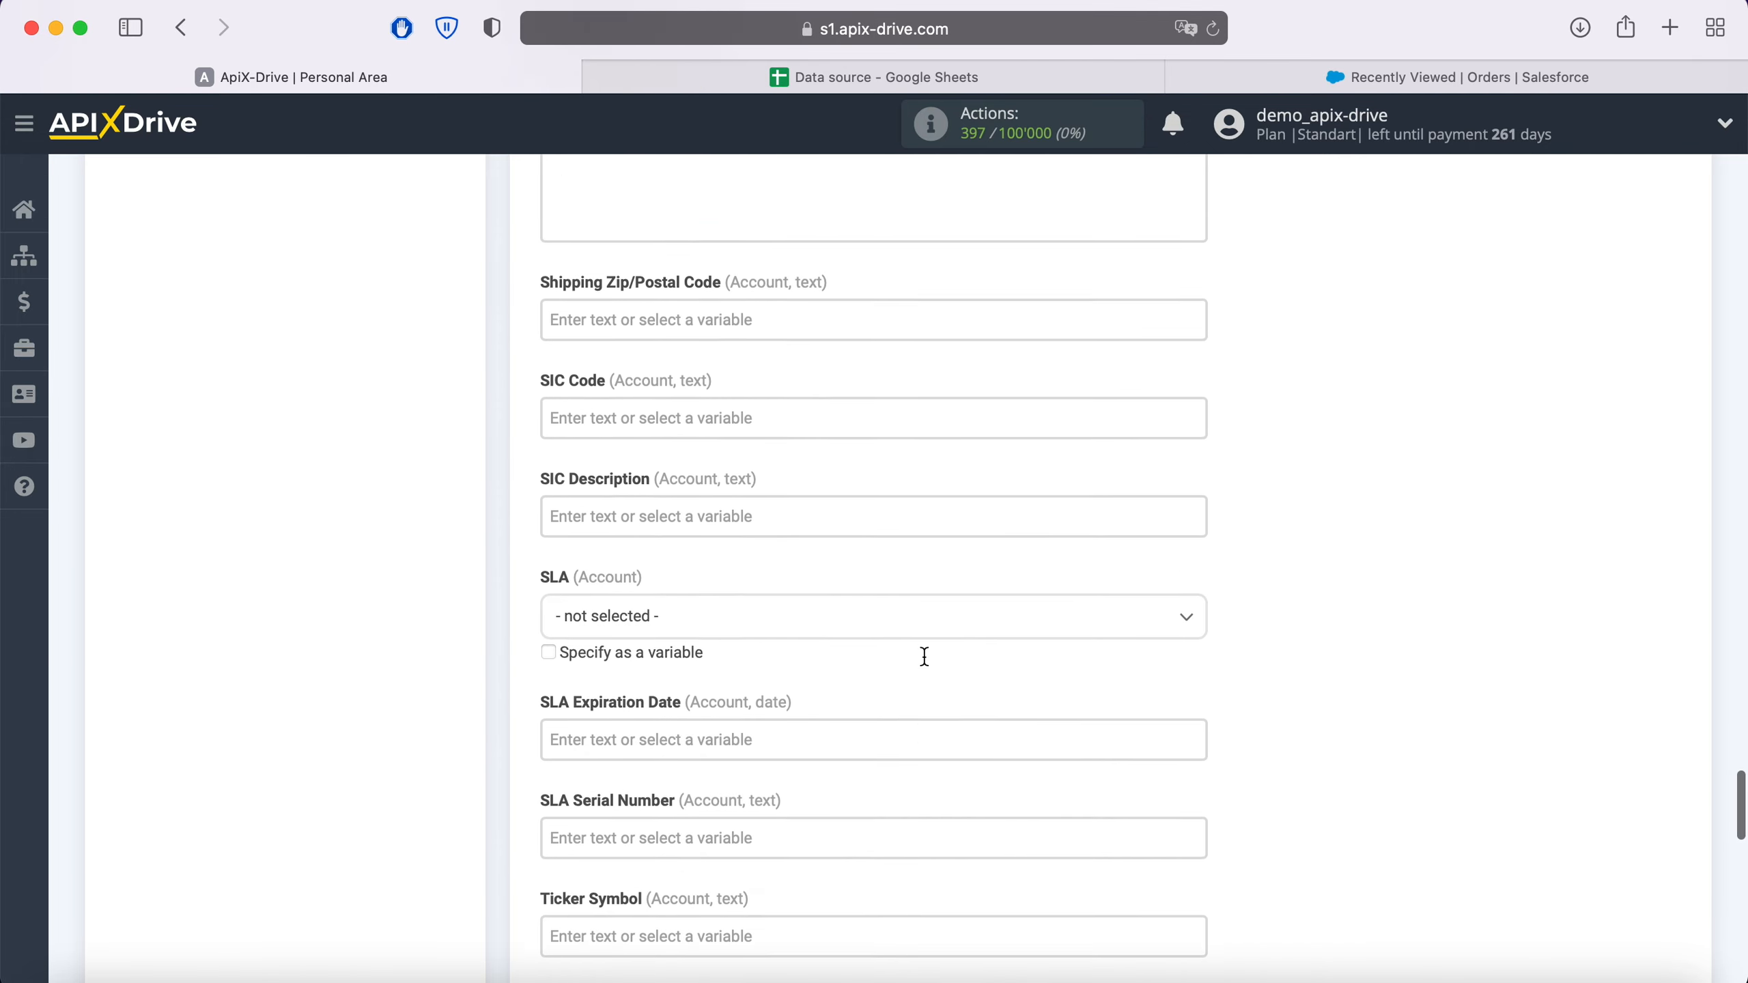
scroll(924, 656, down, 9)
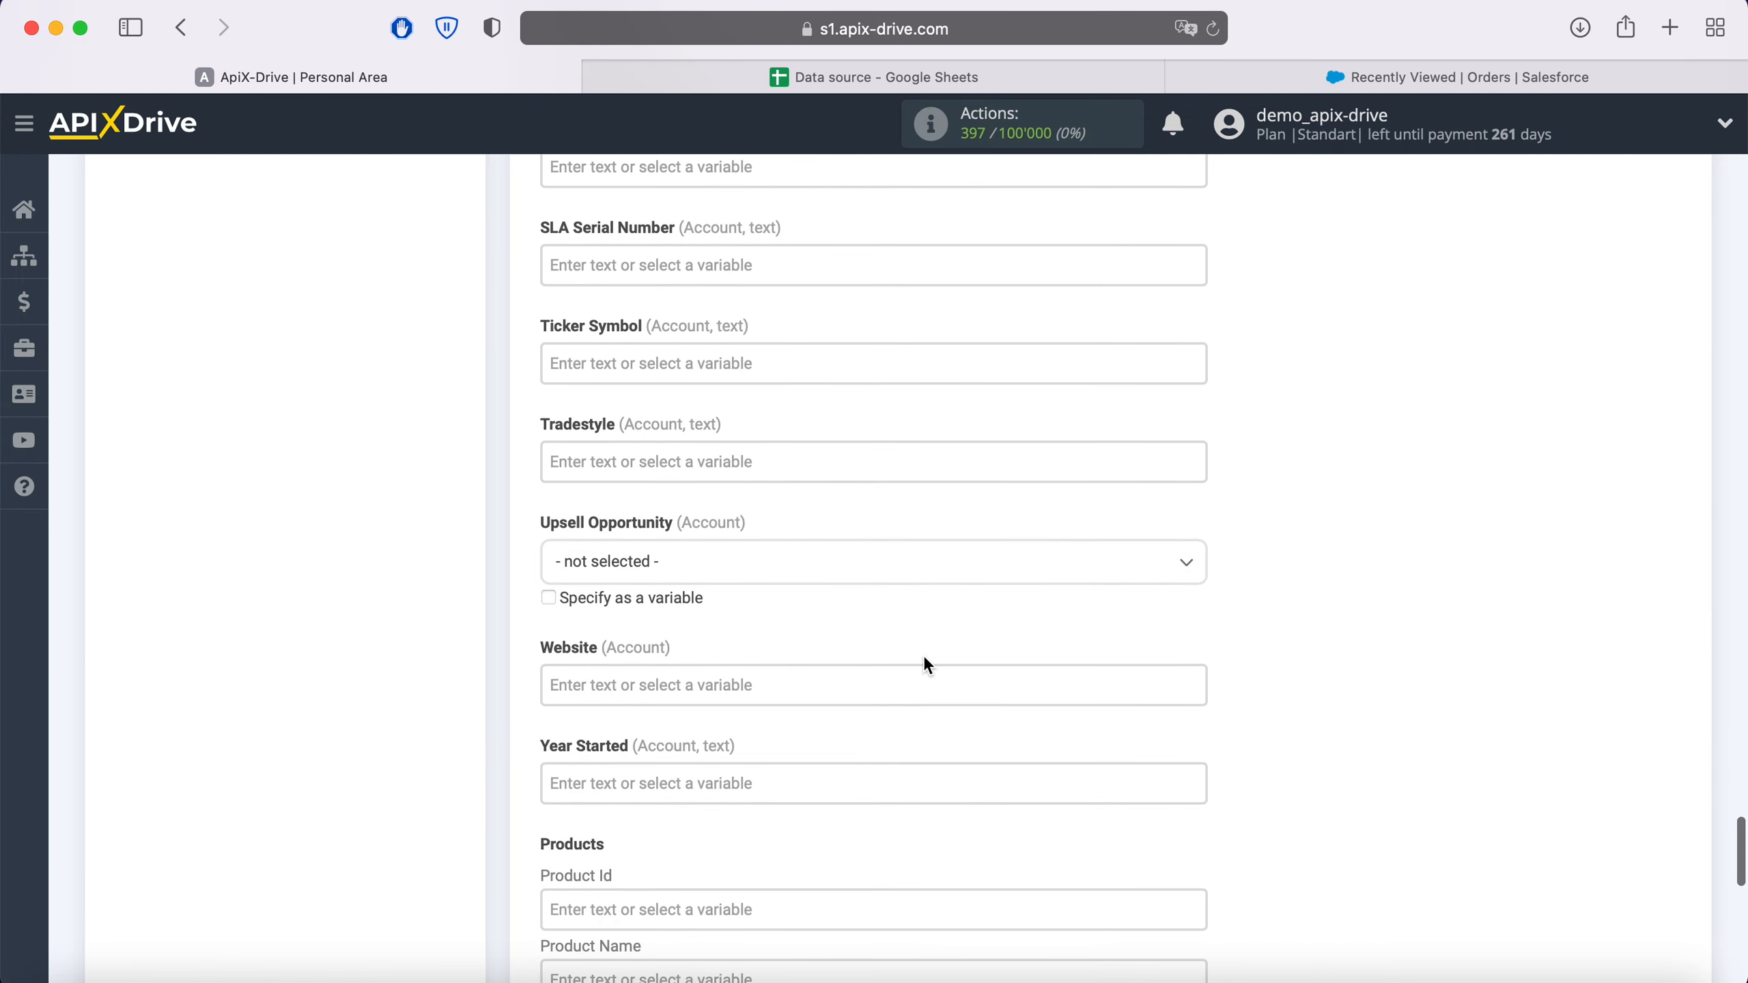
scroll(924, 659, down, 10)
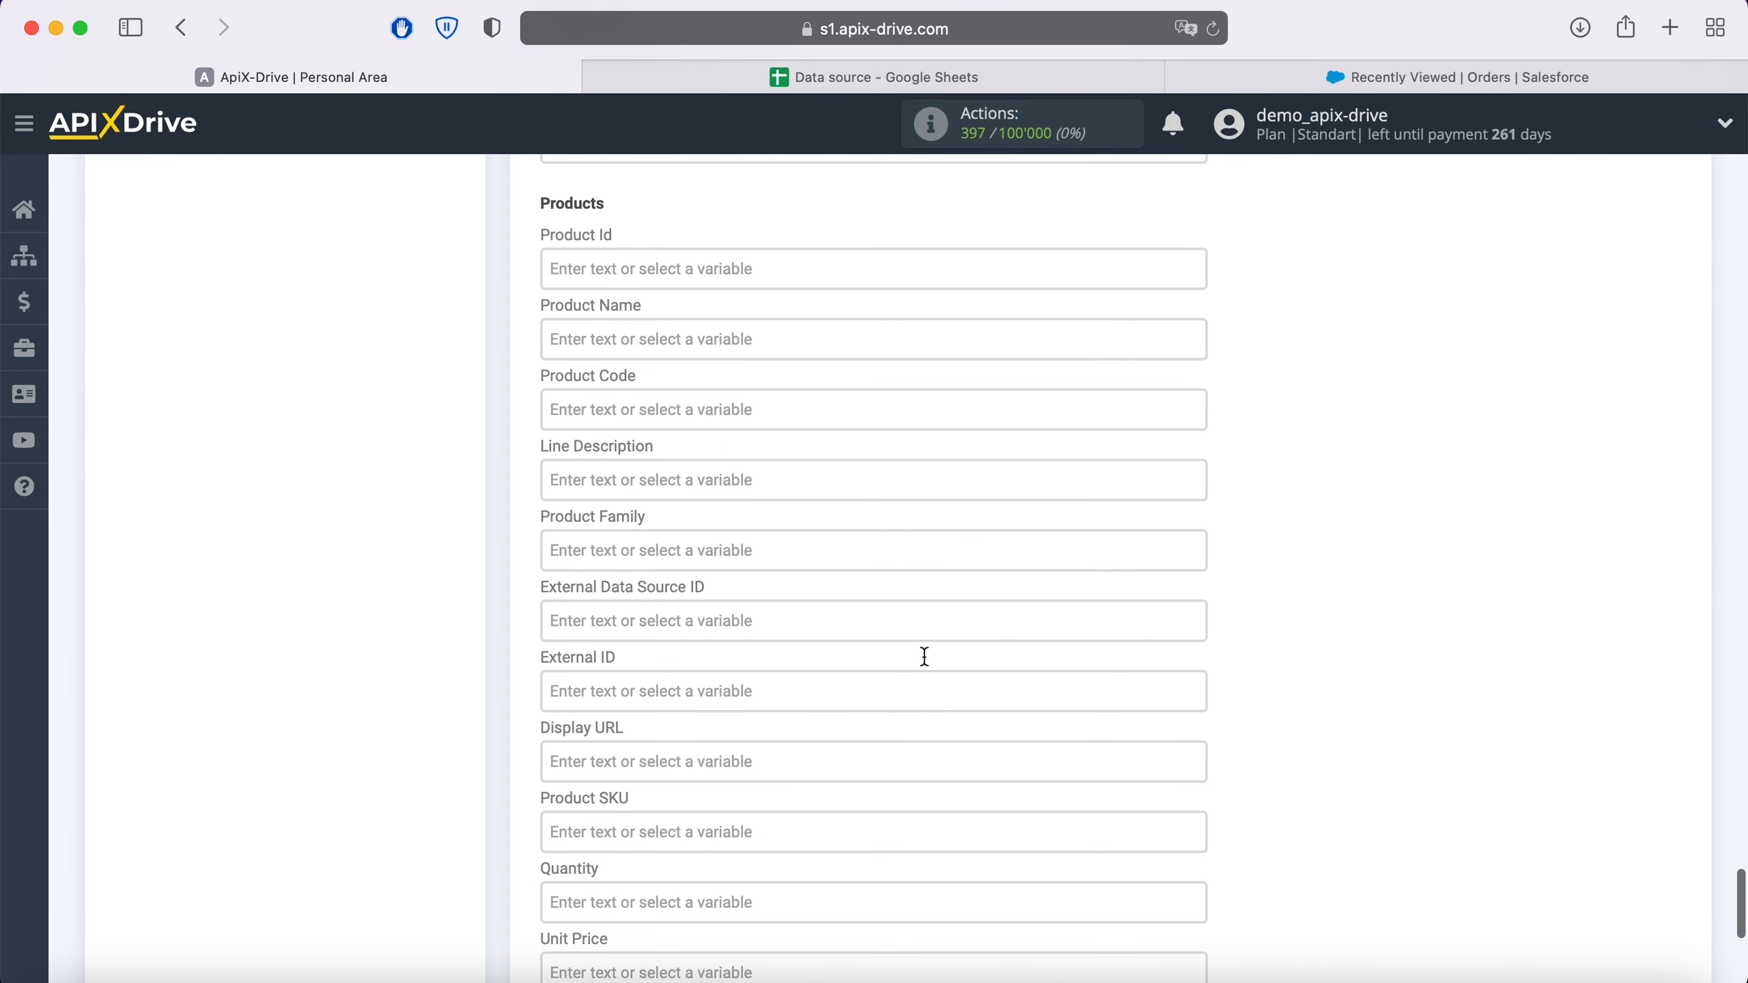
click(649, 337)
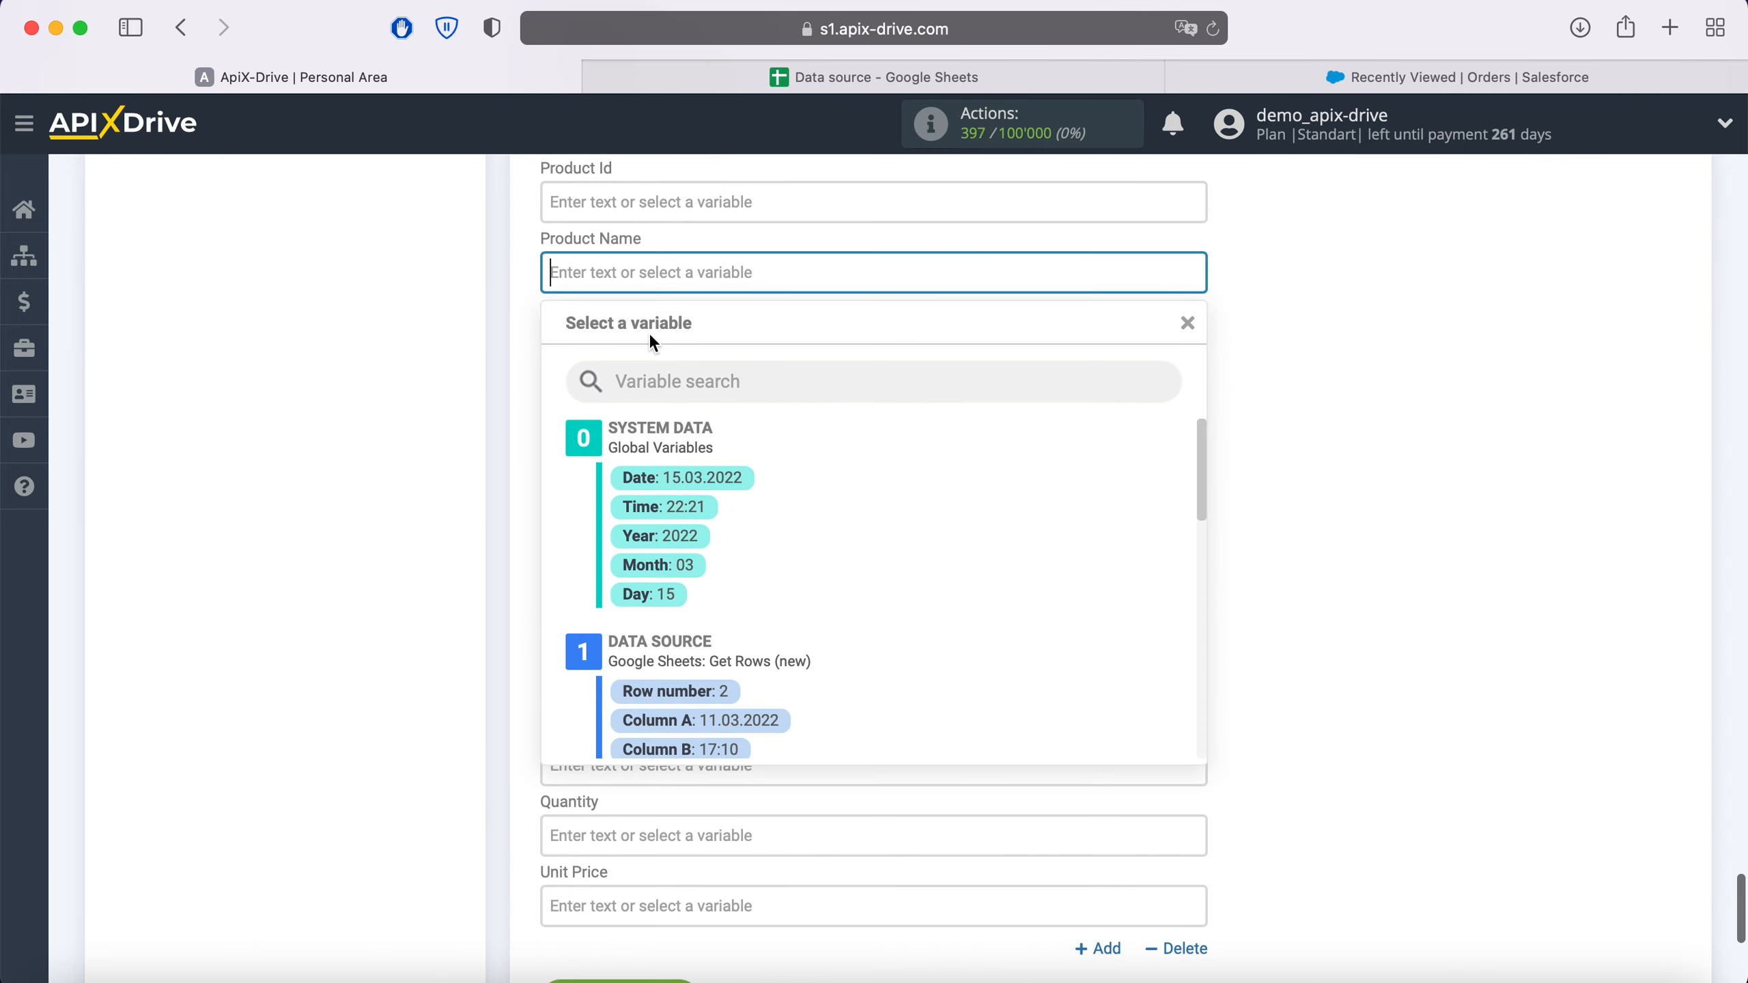
scroll(951, 648, down, 5)
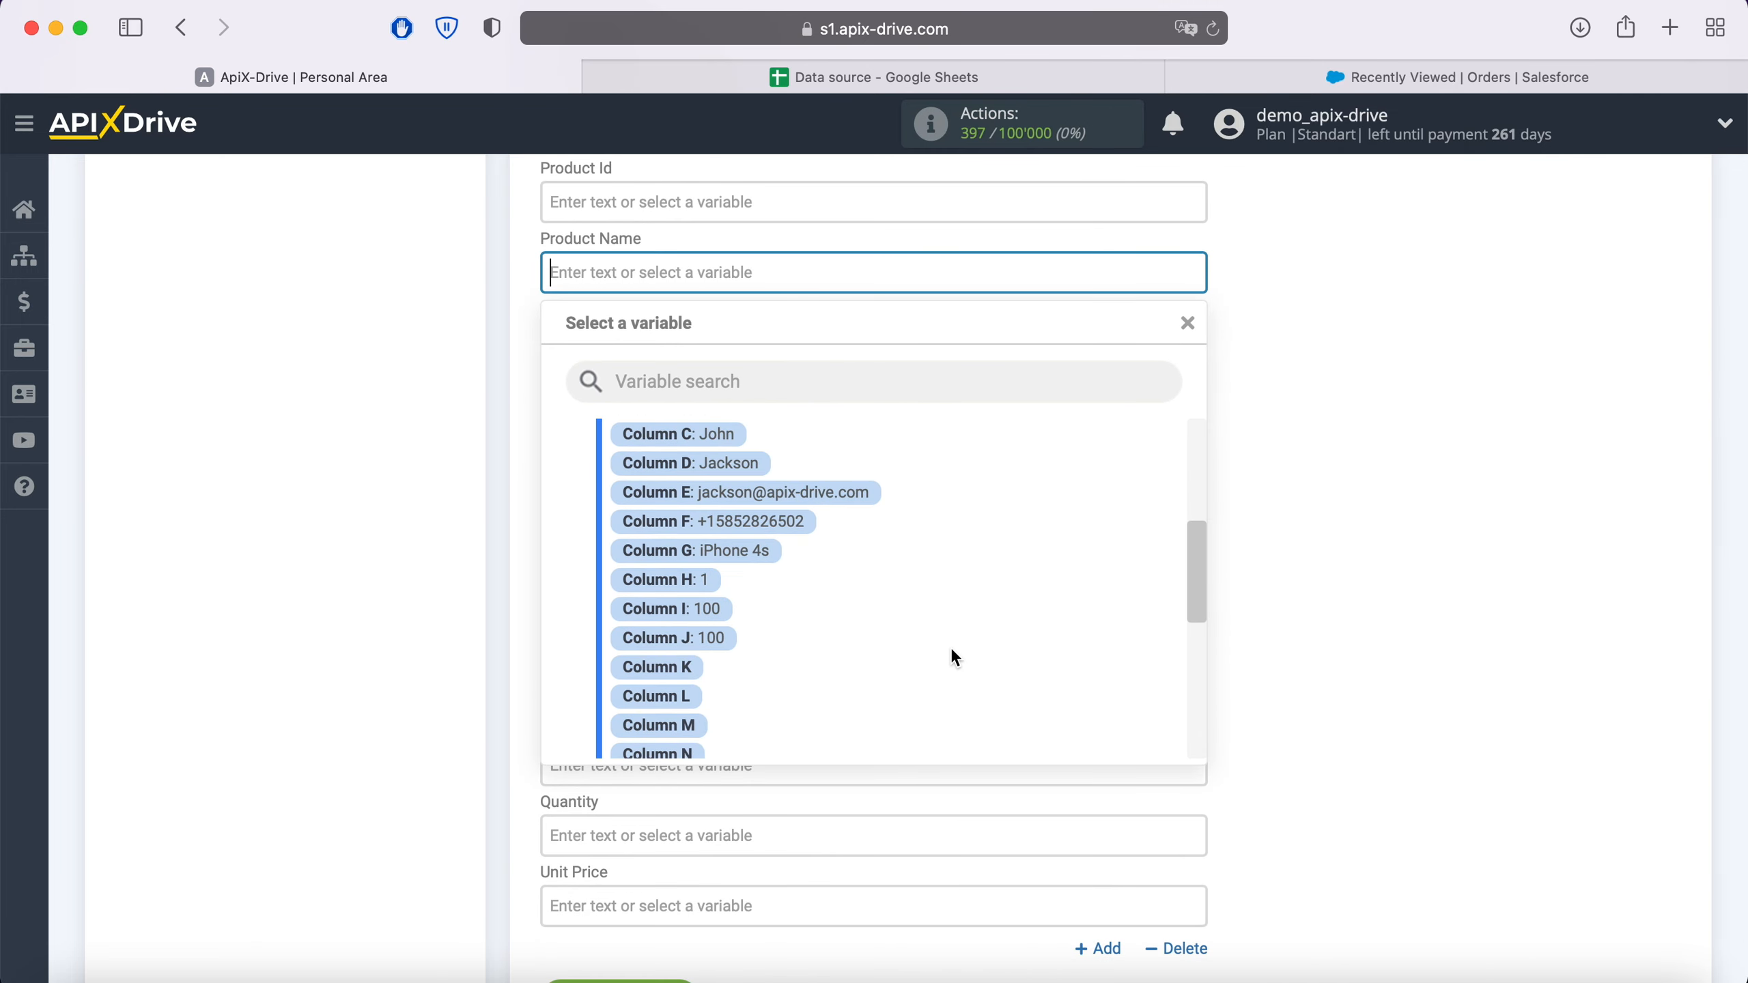
click(763, 554)
Step: Assign the Google Sheets Column H variable to Quantity and Column I to Unit Price, and submit the destination settings
scroll(762, 554, down, 3)
click(673, 669)
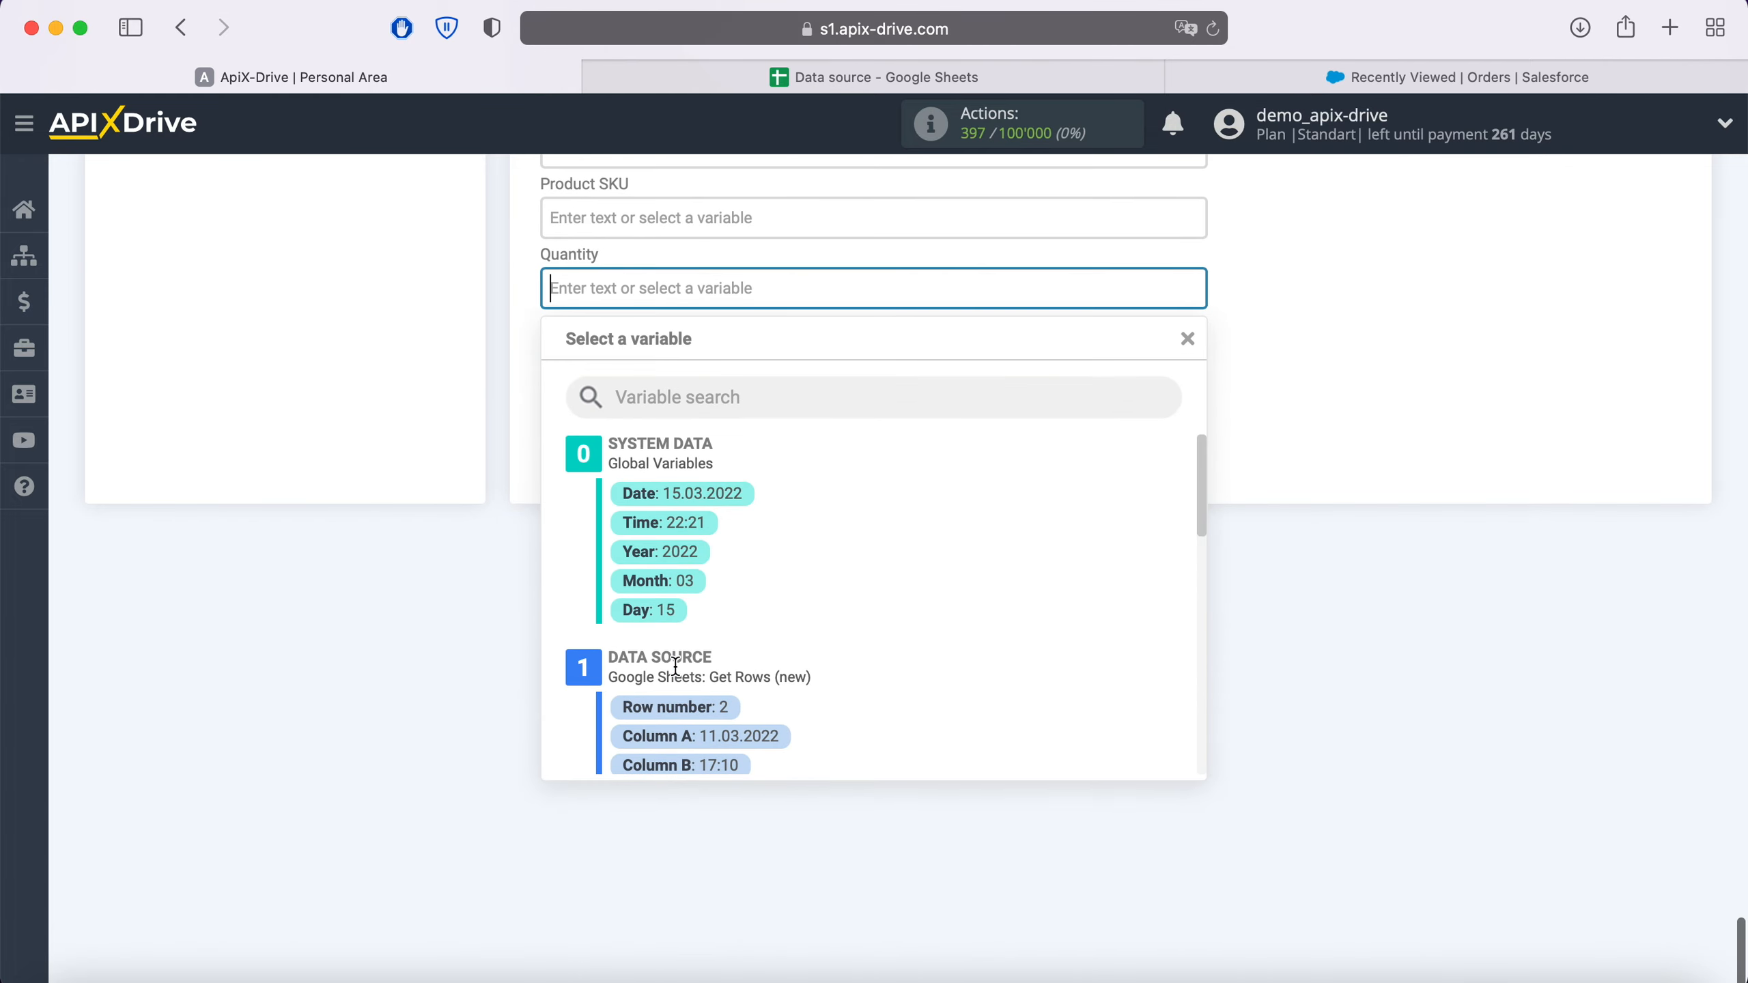
scroll(888, 584, down, 5)
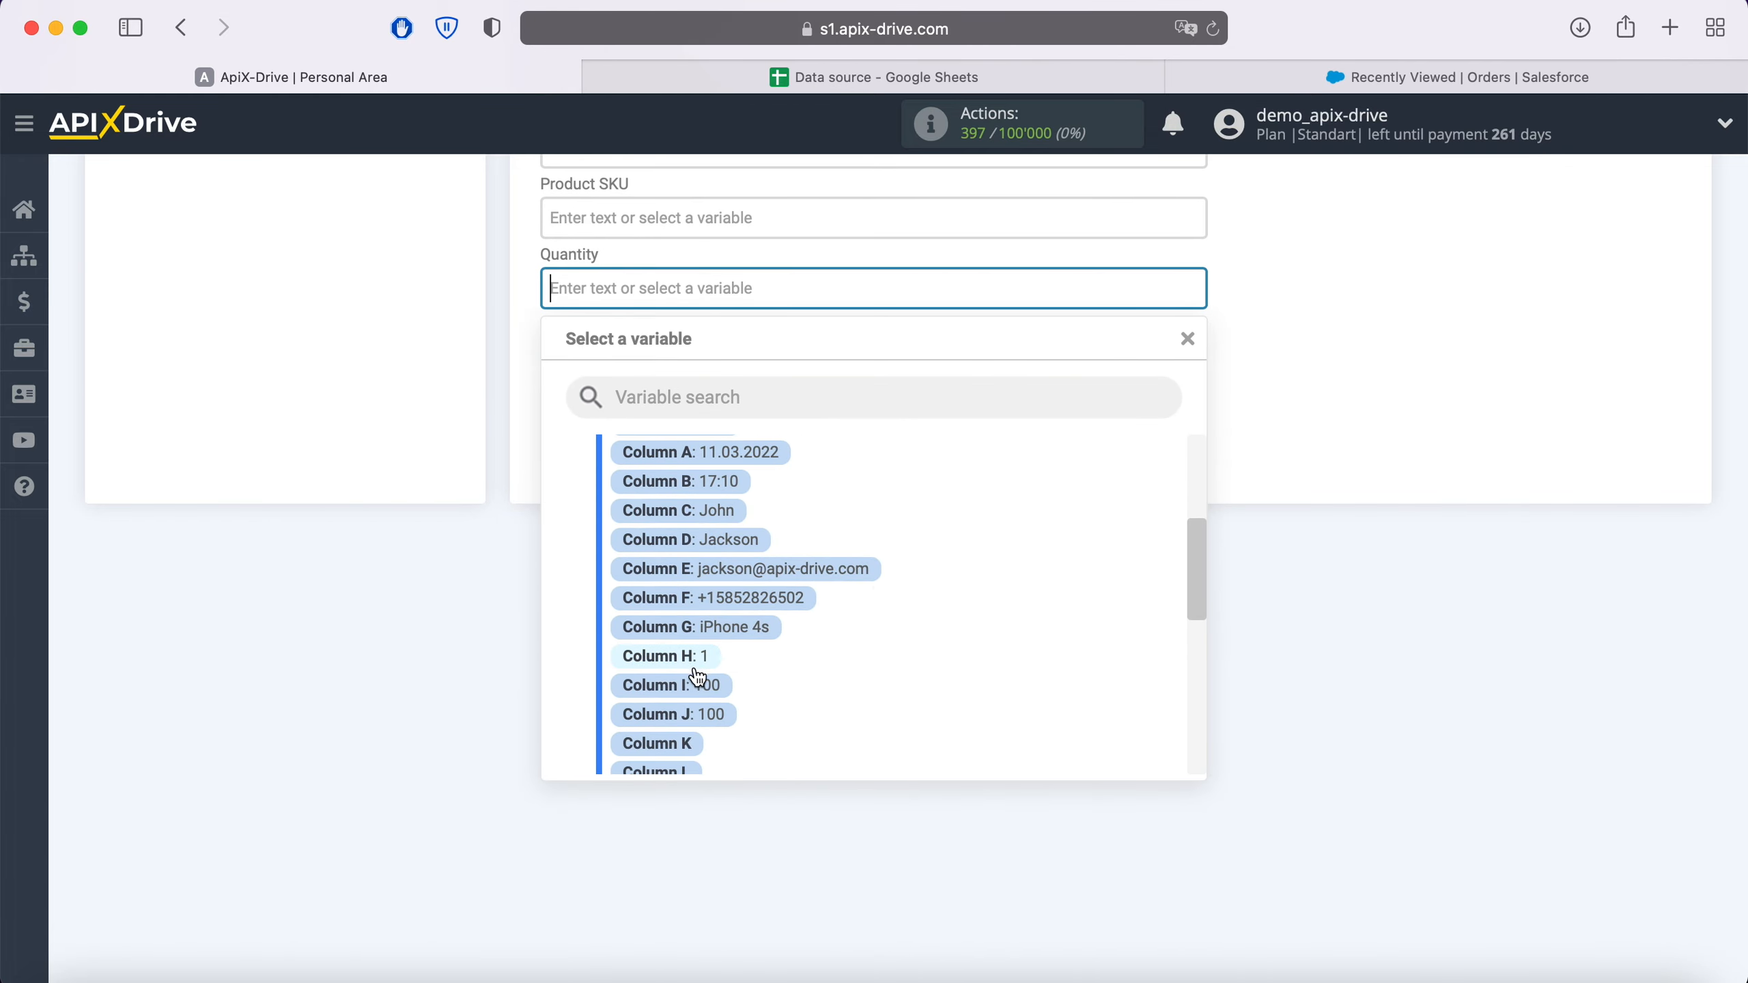
click(665, 656)
click(627, 371)
scroll(860, 688, down, 5)
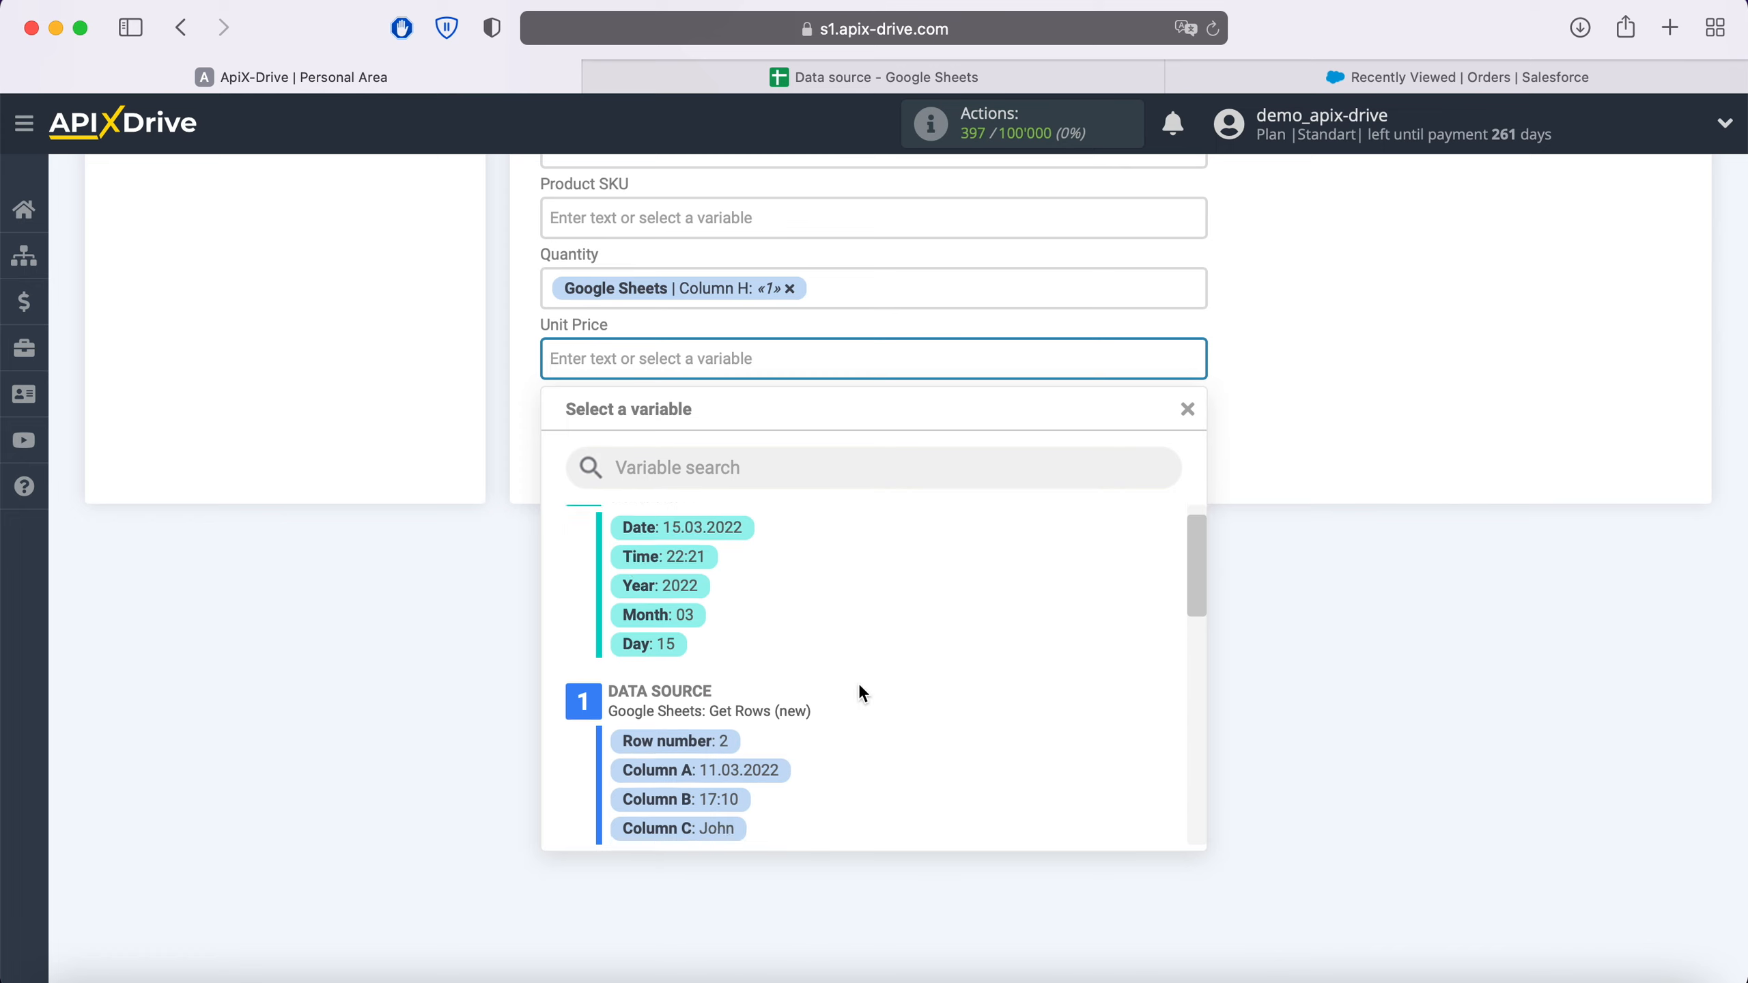
click(701, 721)
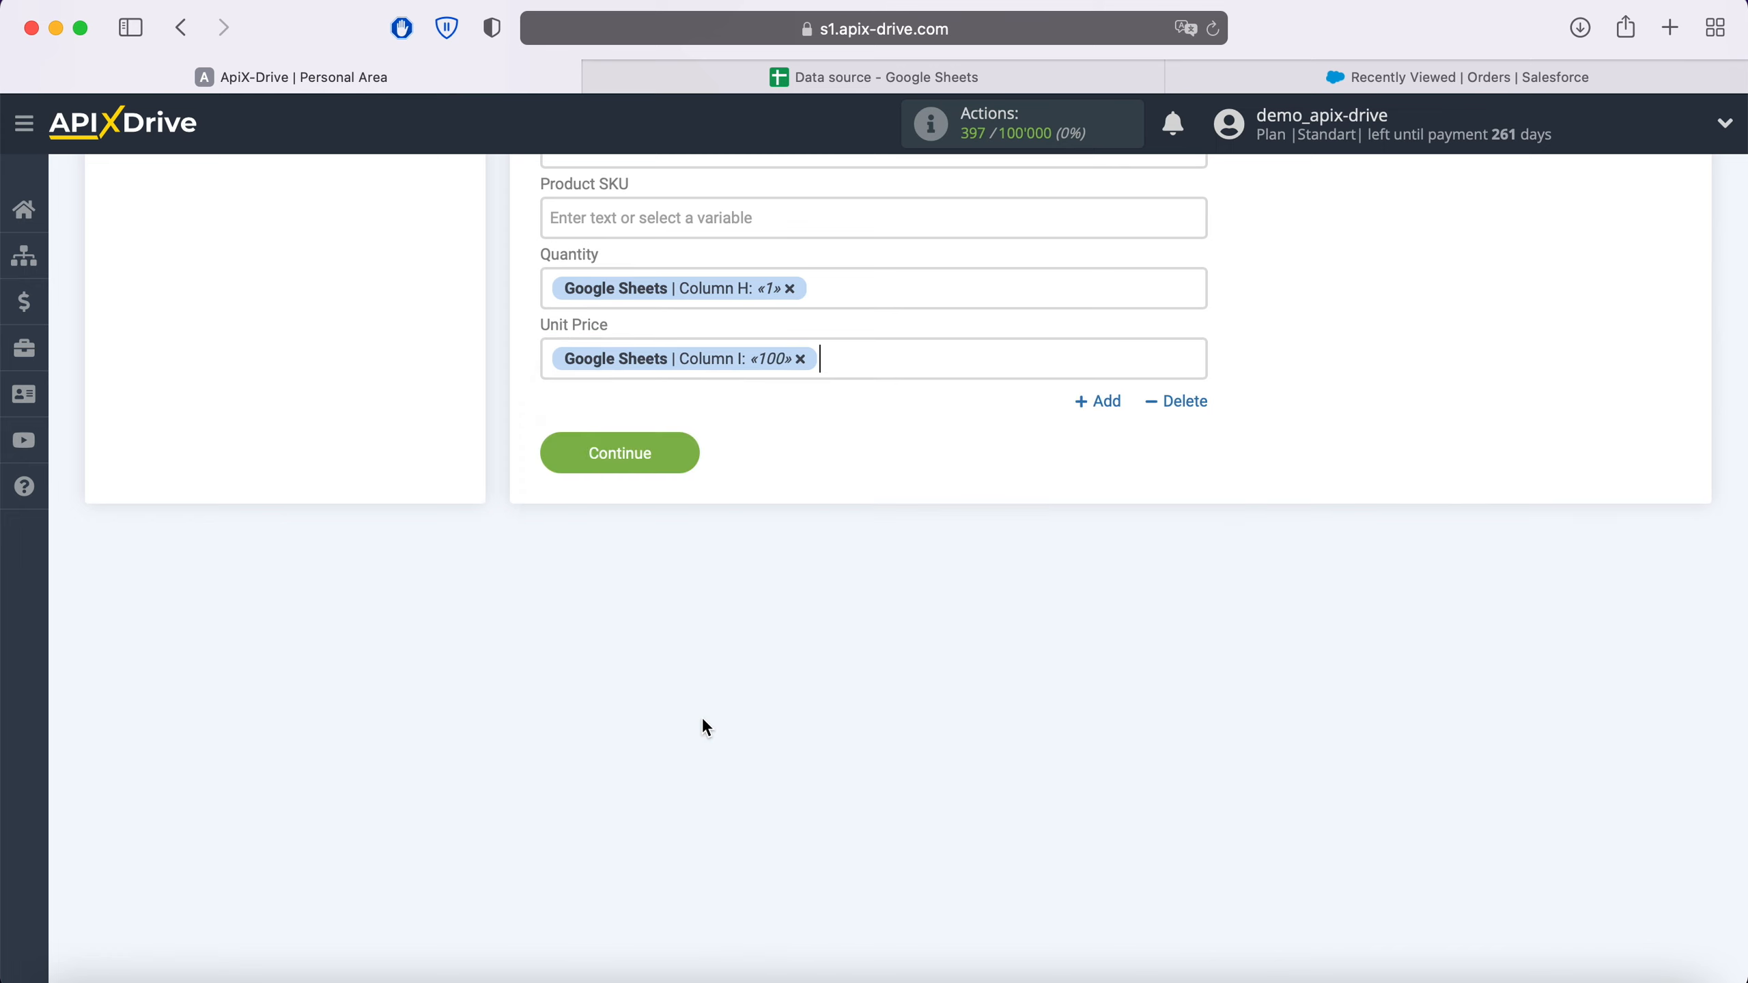
click(689, 455)
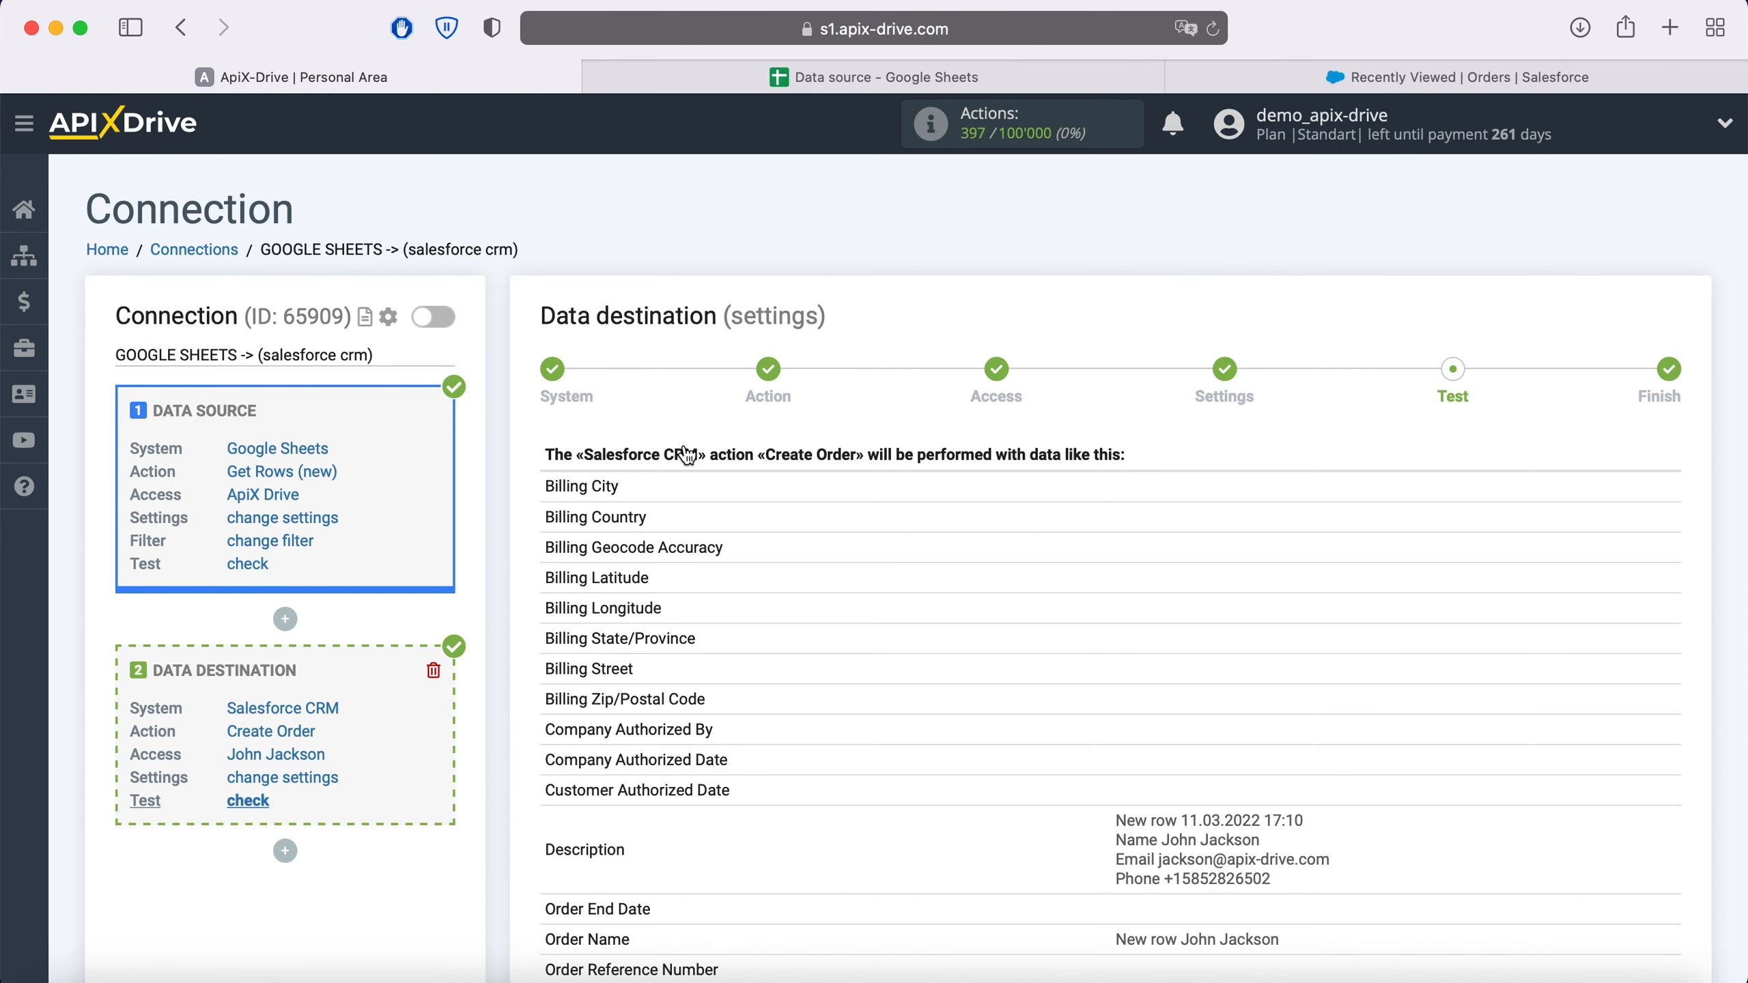
Step: Review the sample order data through the Products row and send it as test data to Salesforce CRM
scroll(686, 454, down, 20)
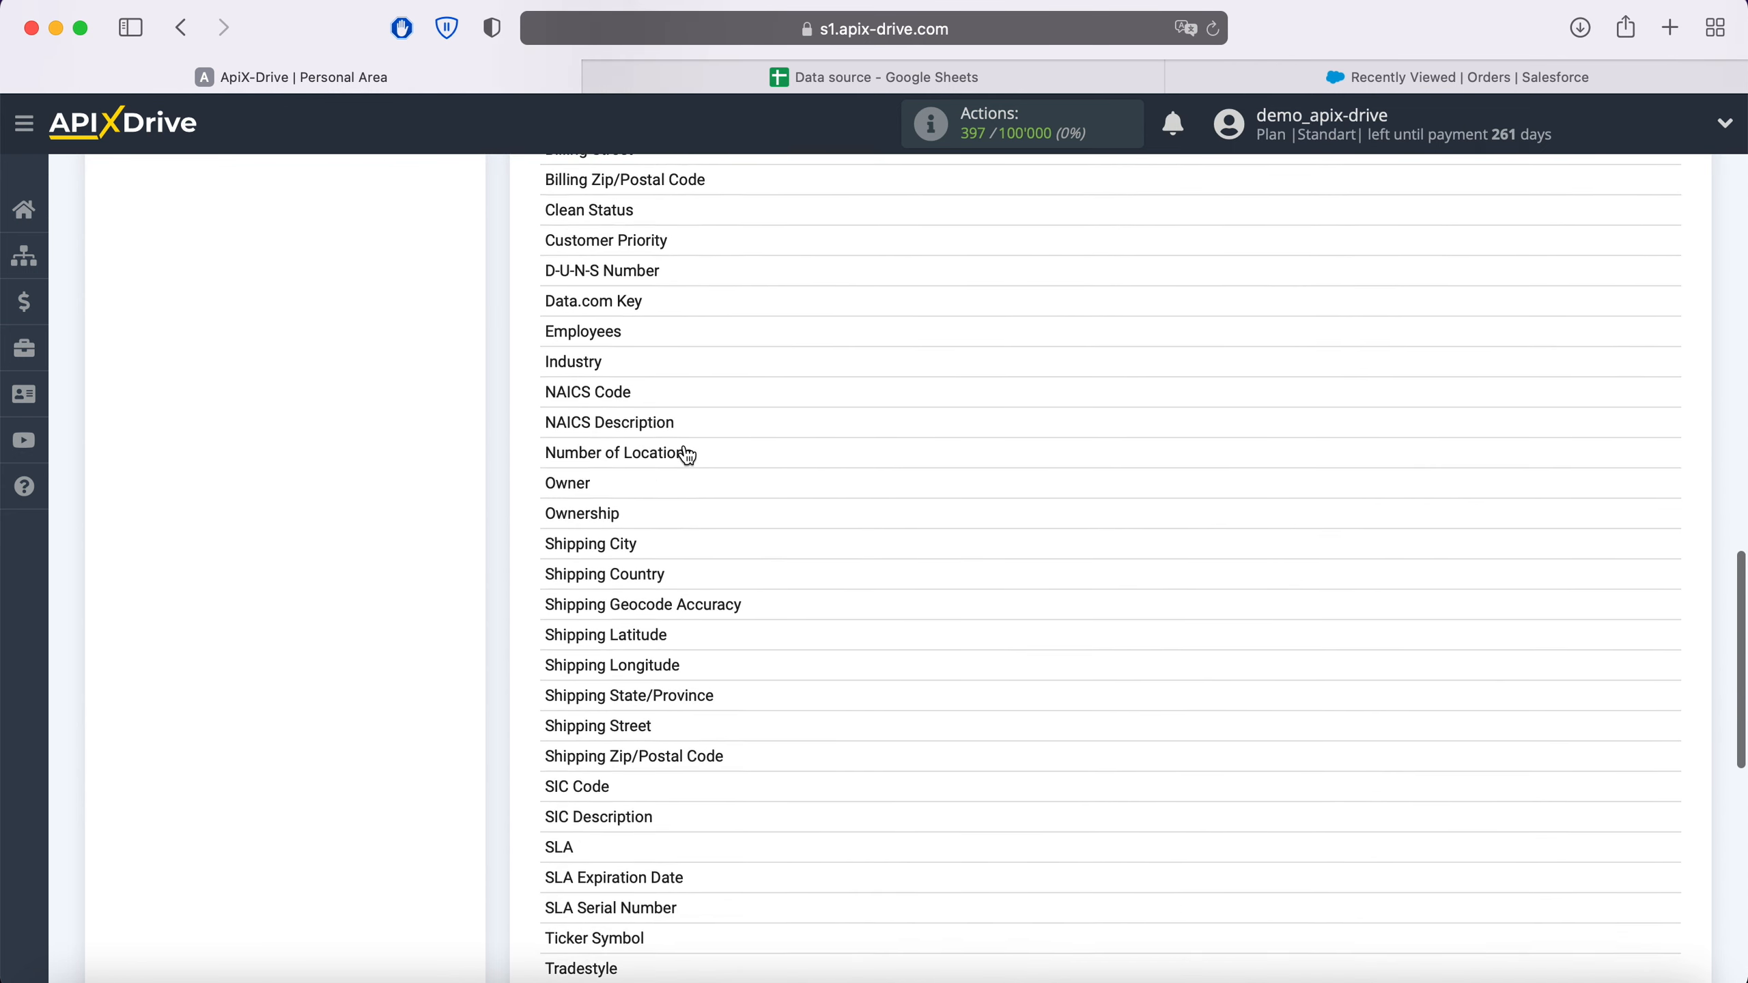
scroll(686, 455, down, 12)
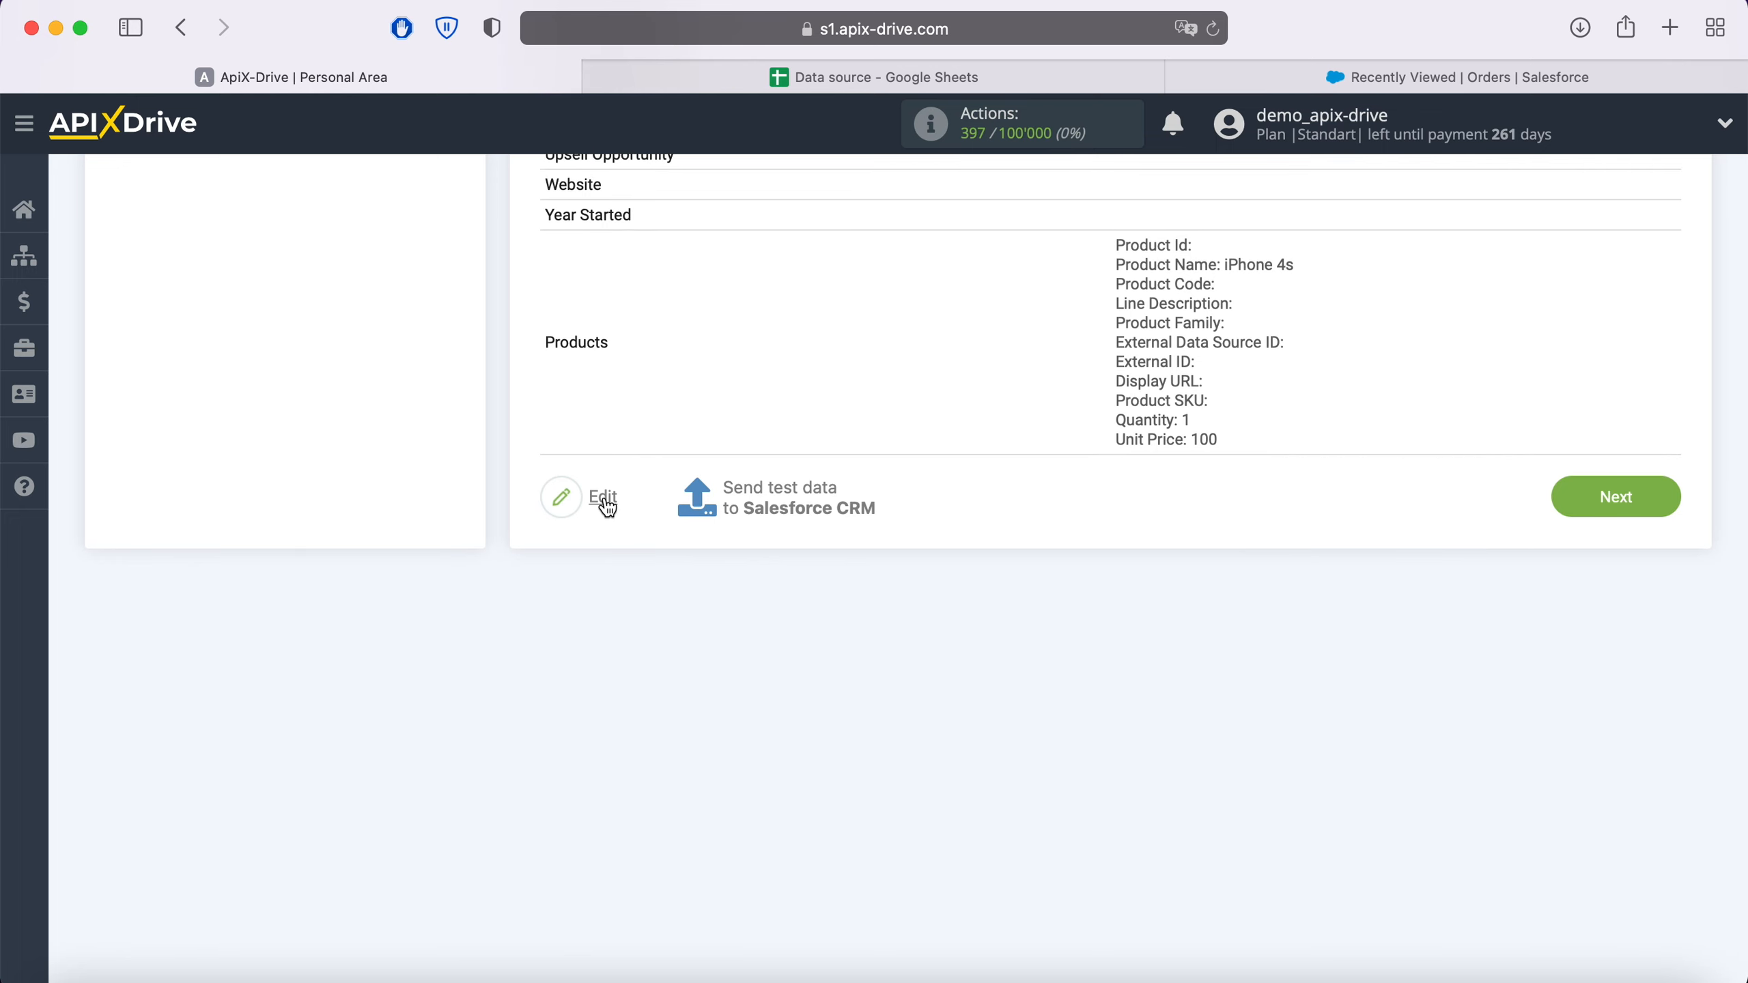
click(773, 499)
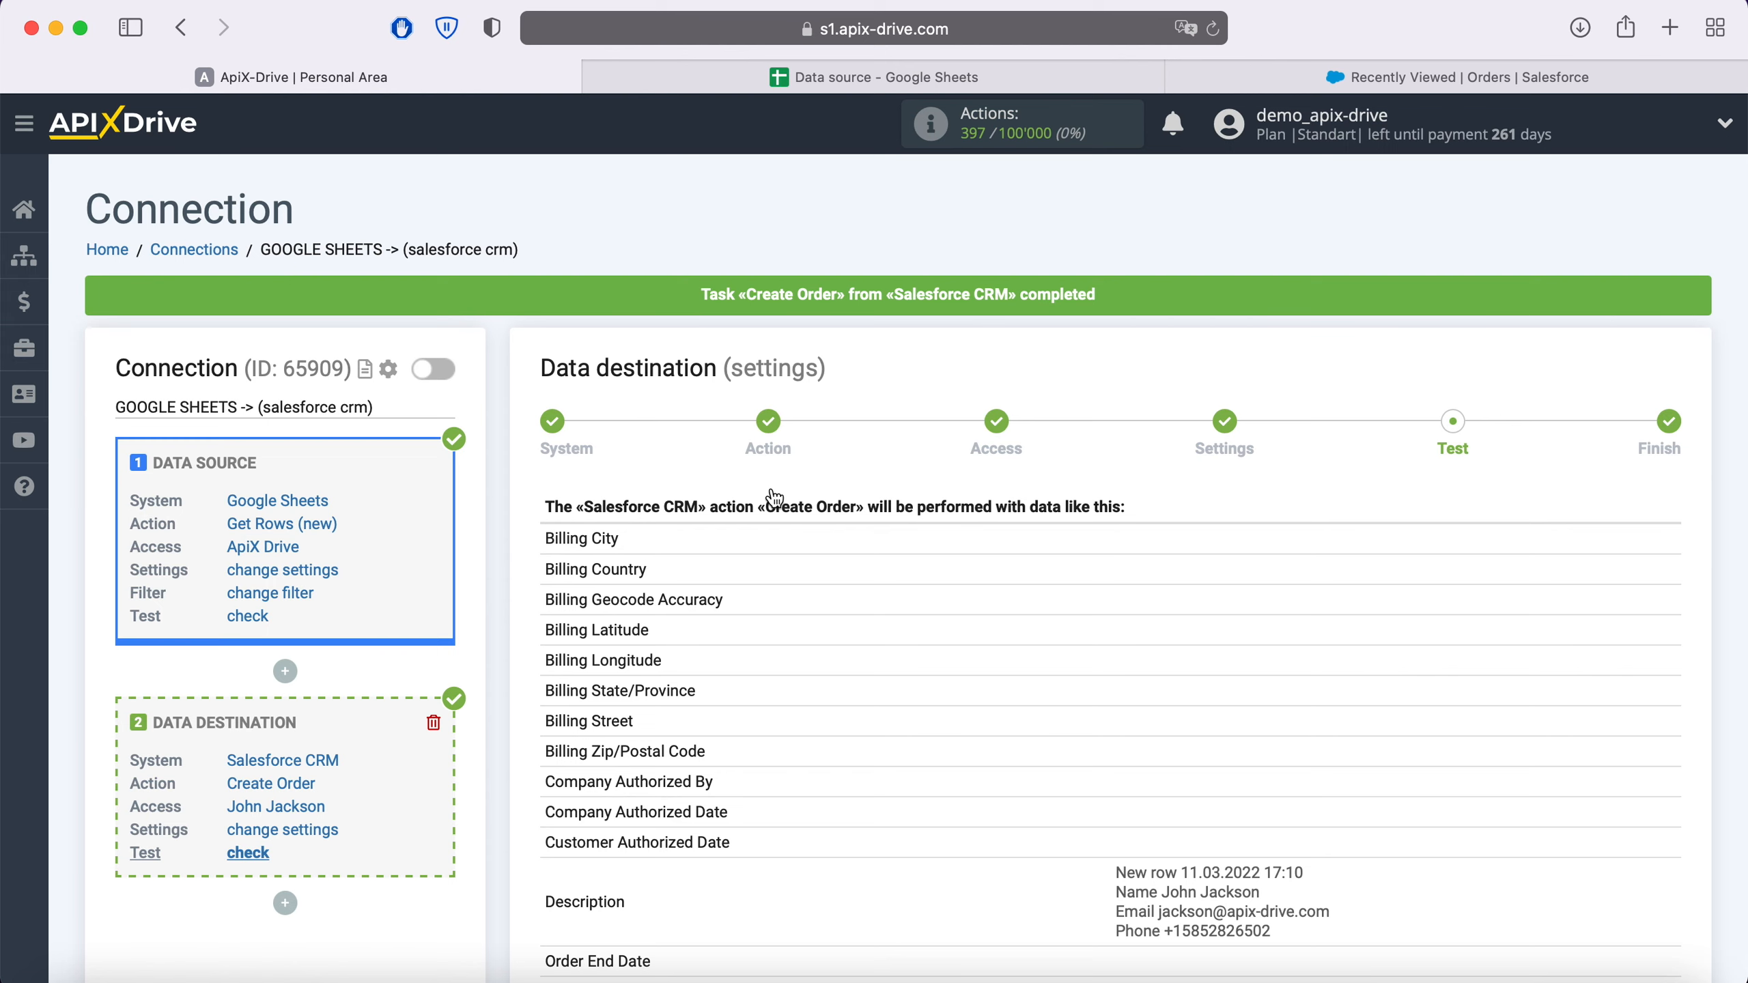
Step: Switch to Salesforce, open the newly created order and examine its details down to the Description
click(1348, 78)
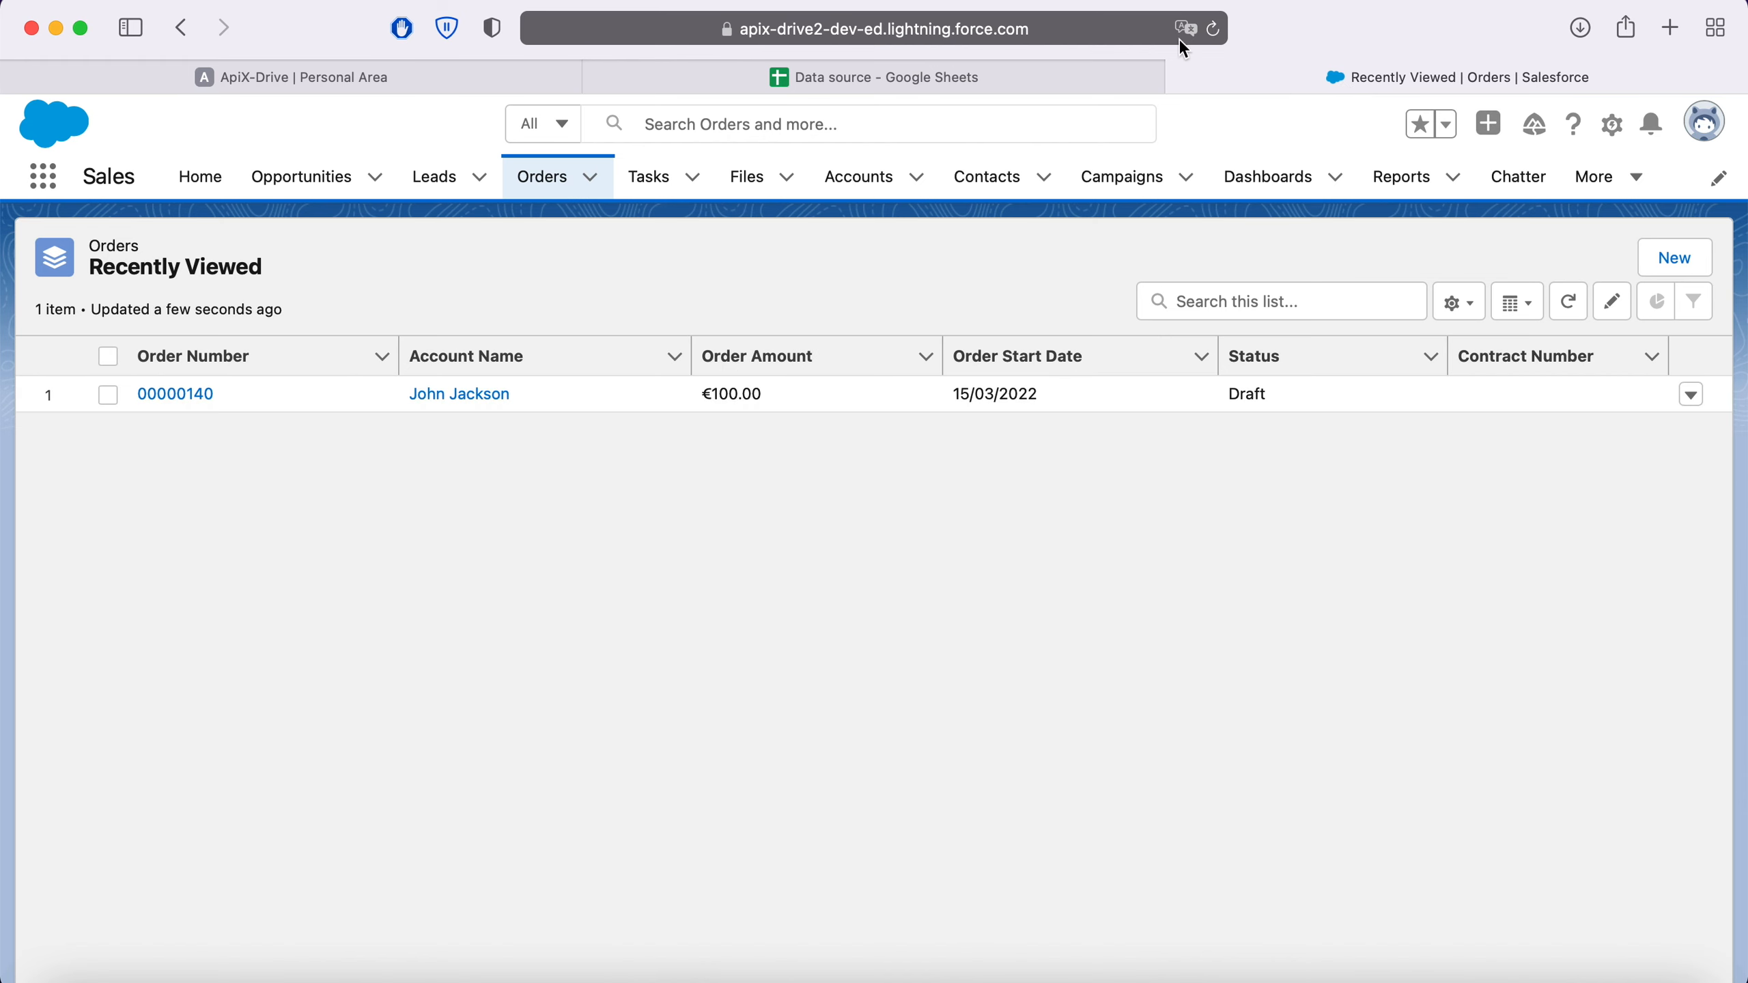
click(187, 395)
click(85, 360)
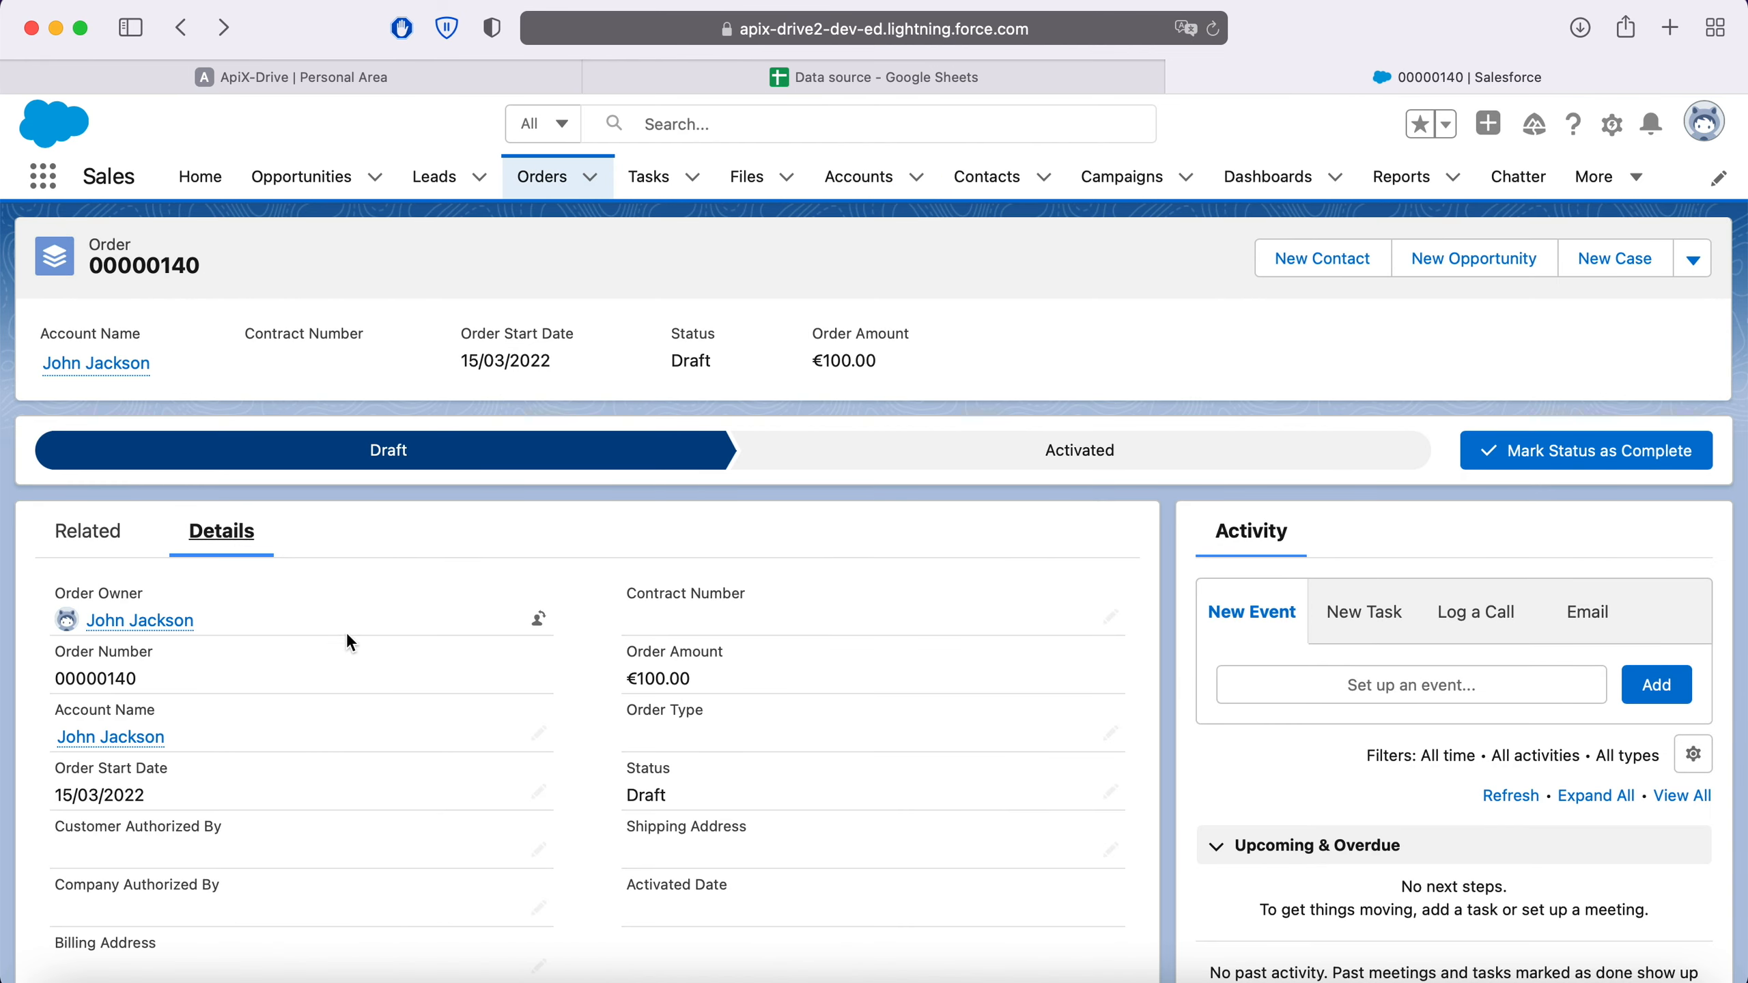
scroll(456, 628, down, 3)
scroll(456, 629, down, 3)
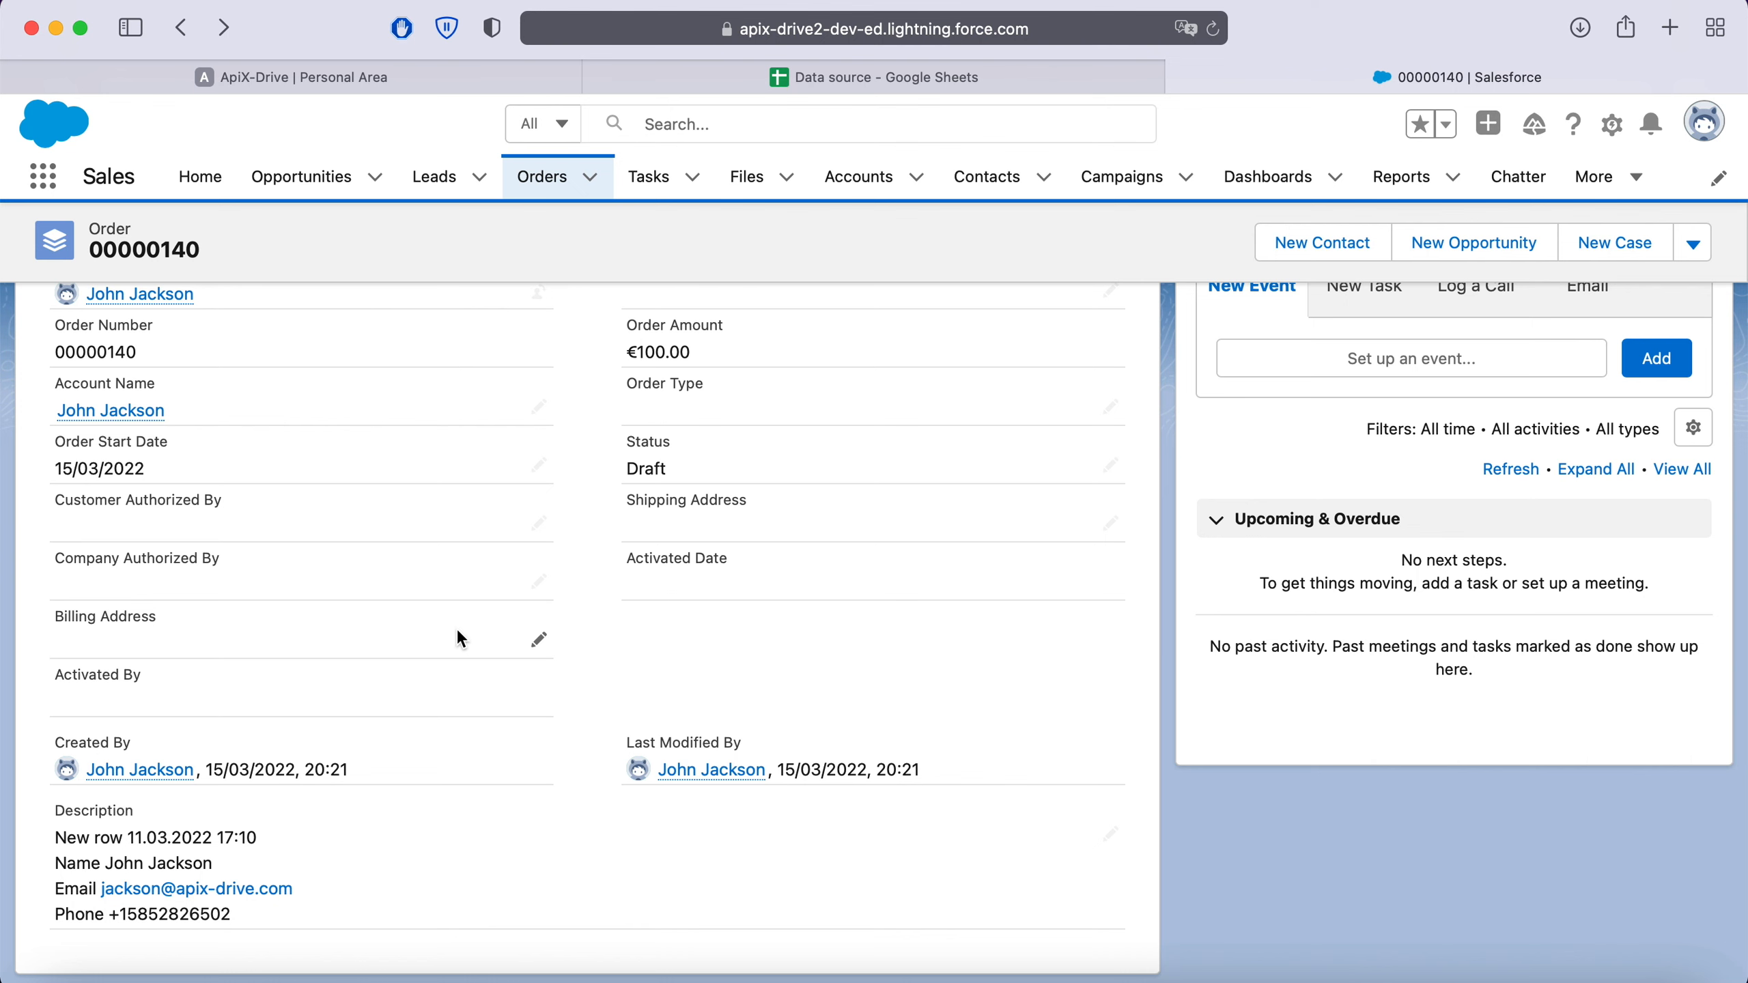
Step: Return to ApiX-Drive, finish the data destination setup and enable auto-update for the connection
click(319, 82)
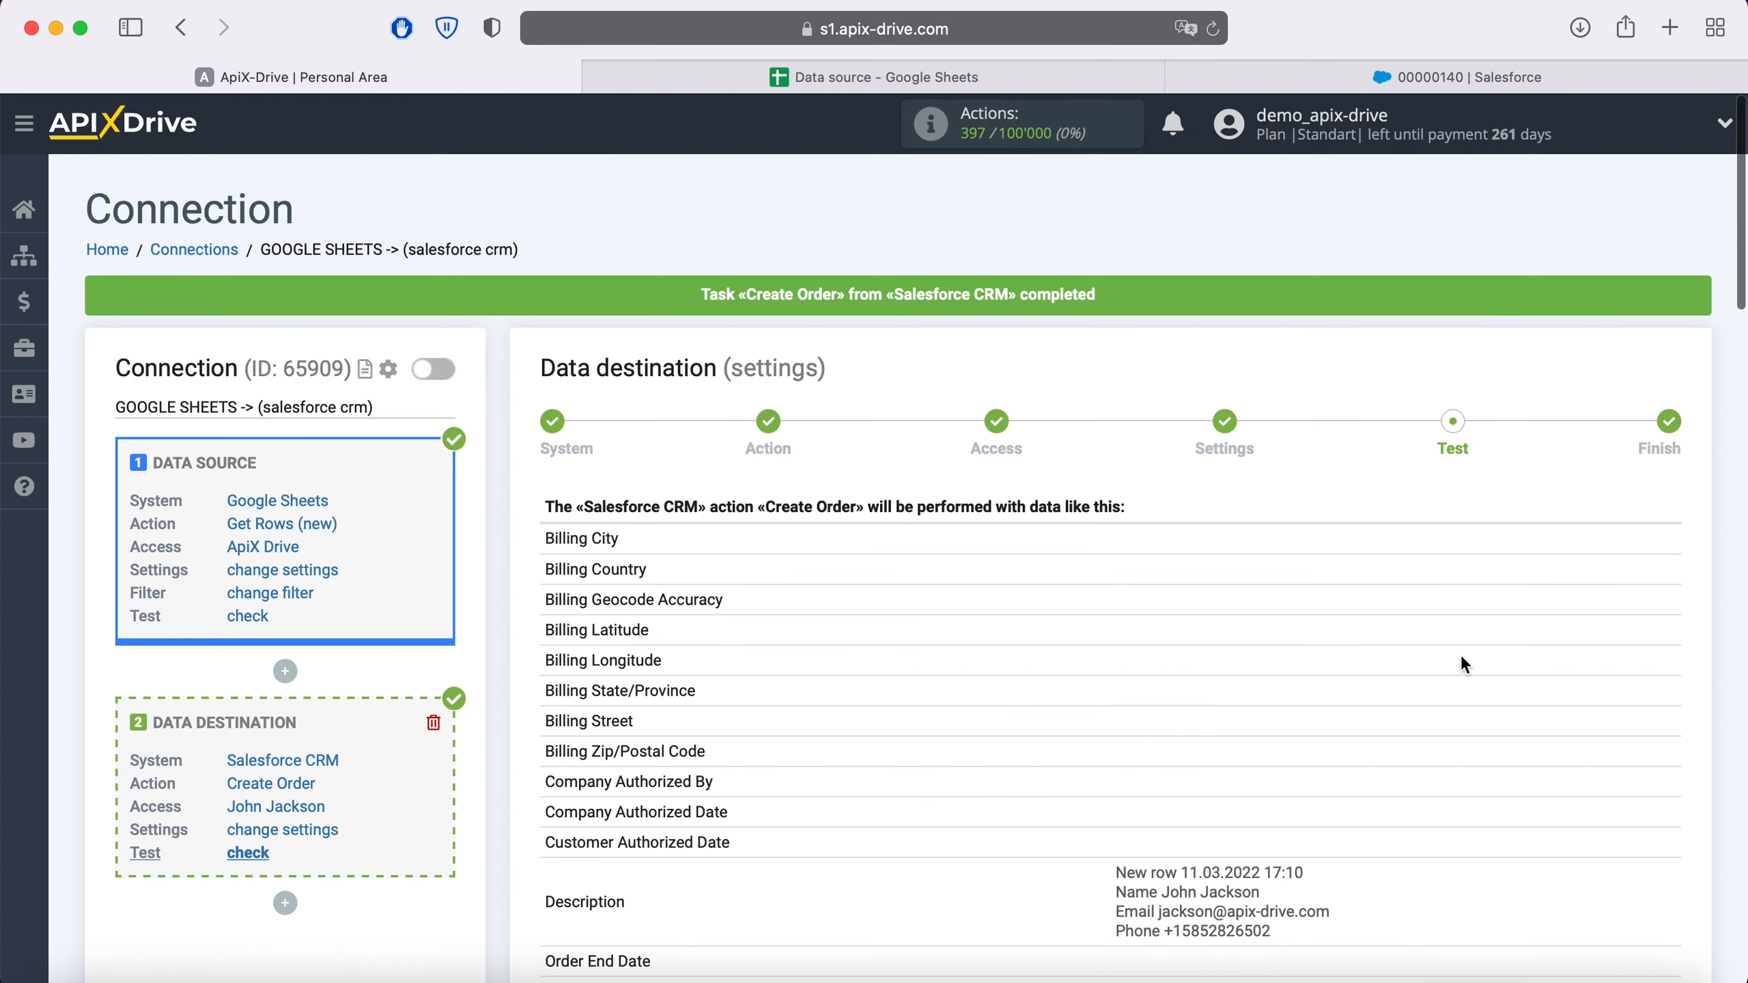
scroll(1461, 659, down, 20)
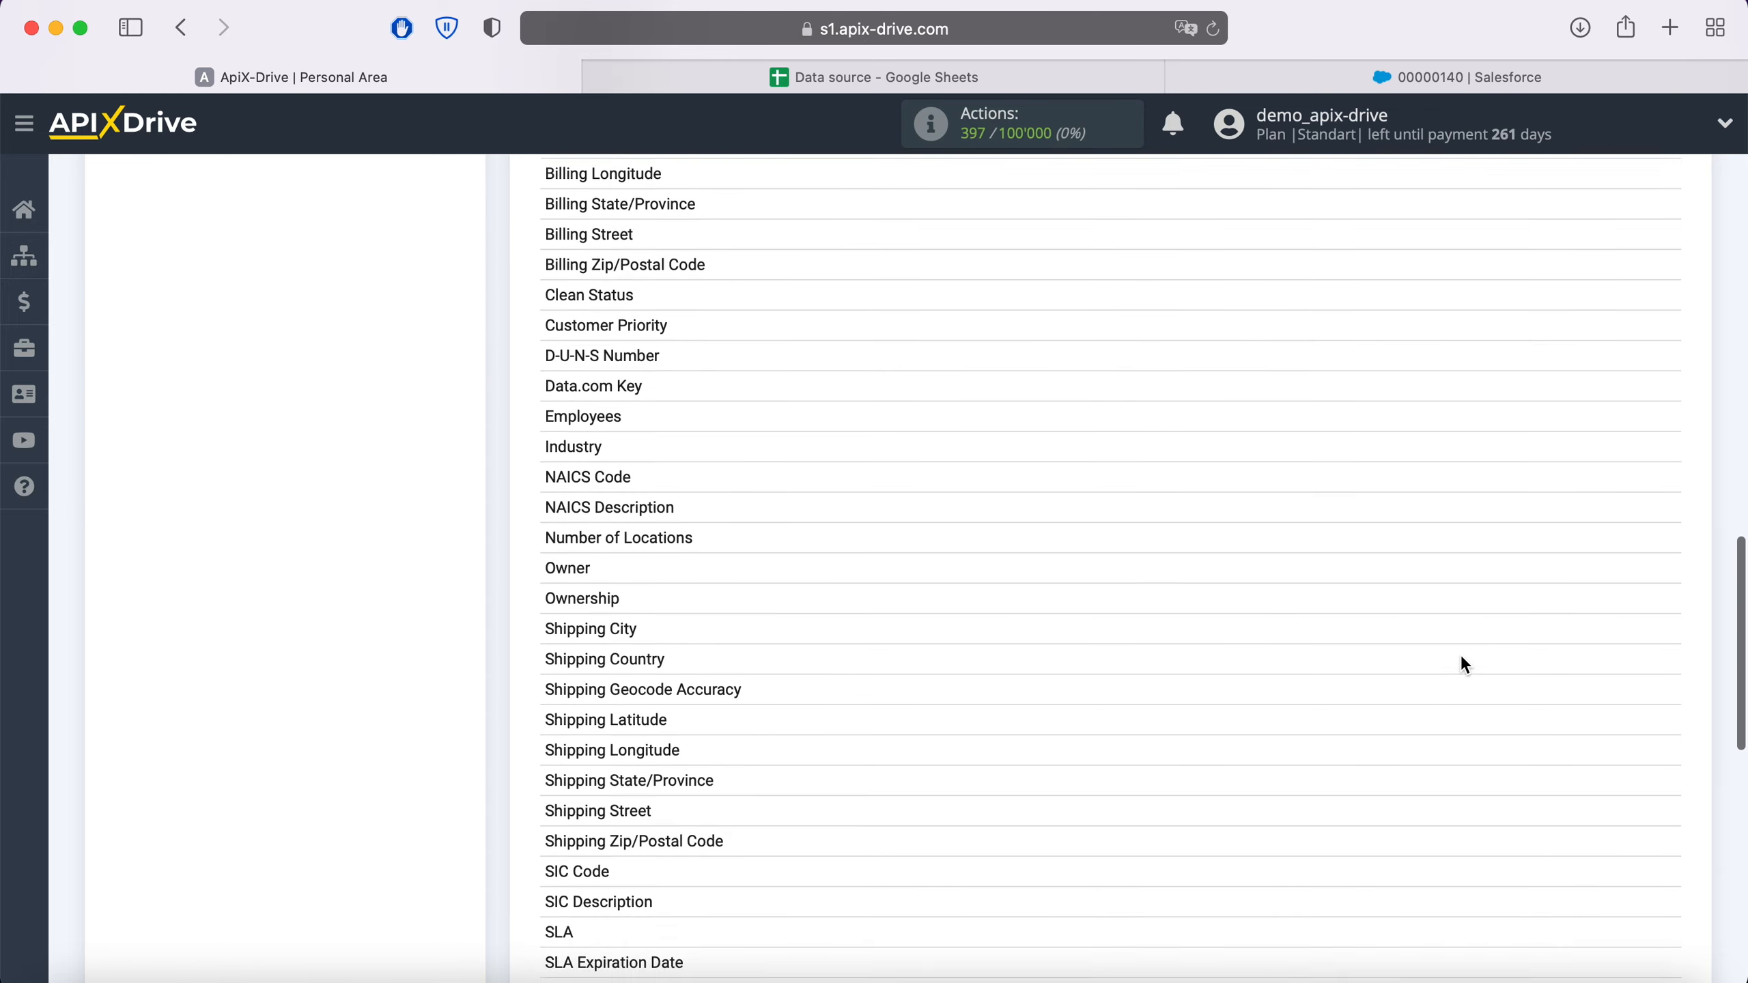
scroll(1460, 655, down, 10)
click(1663, 694)
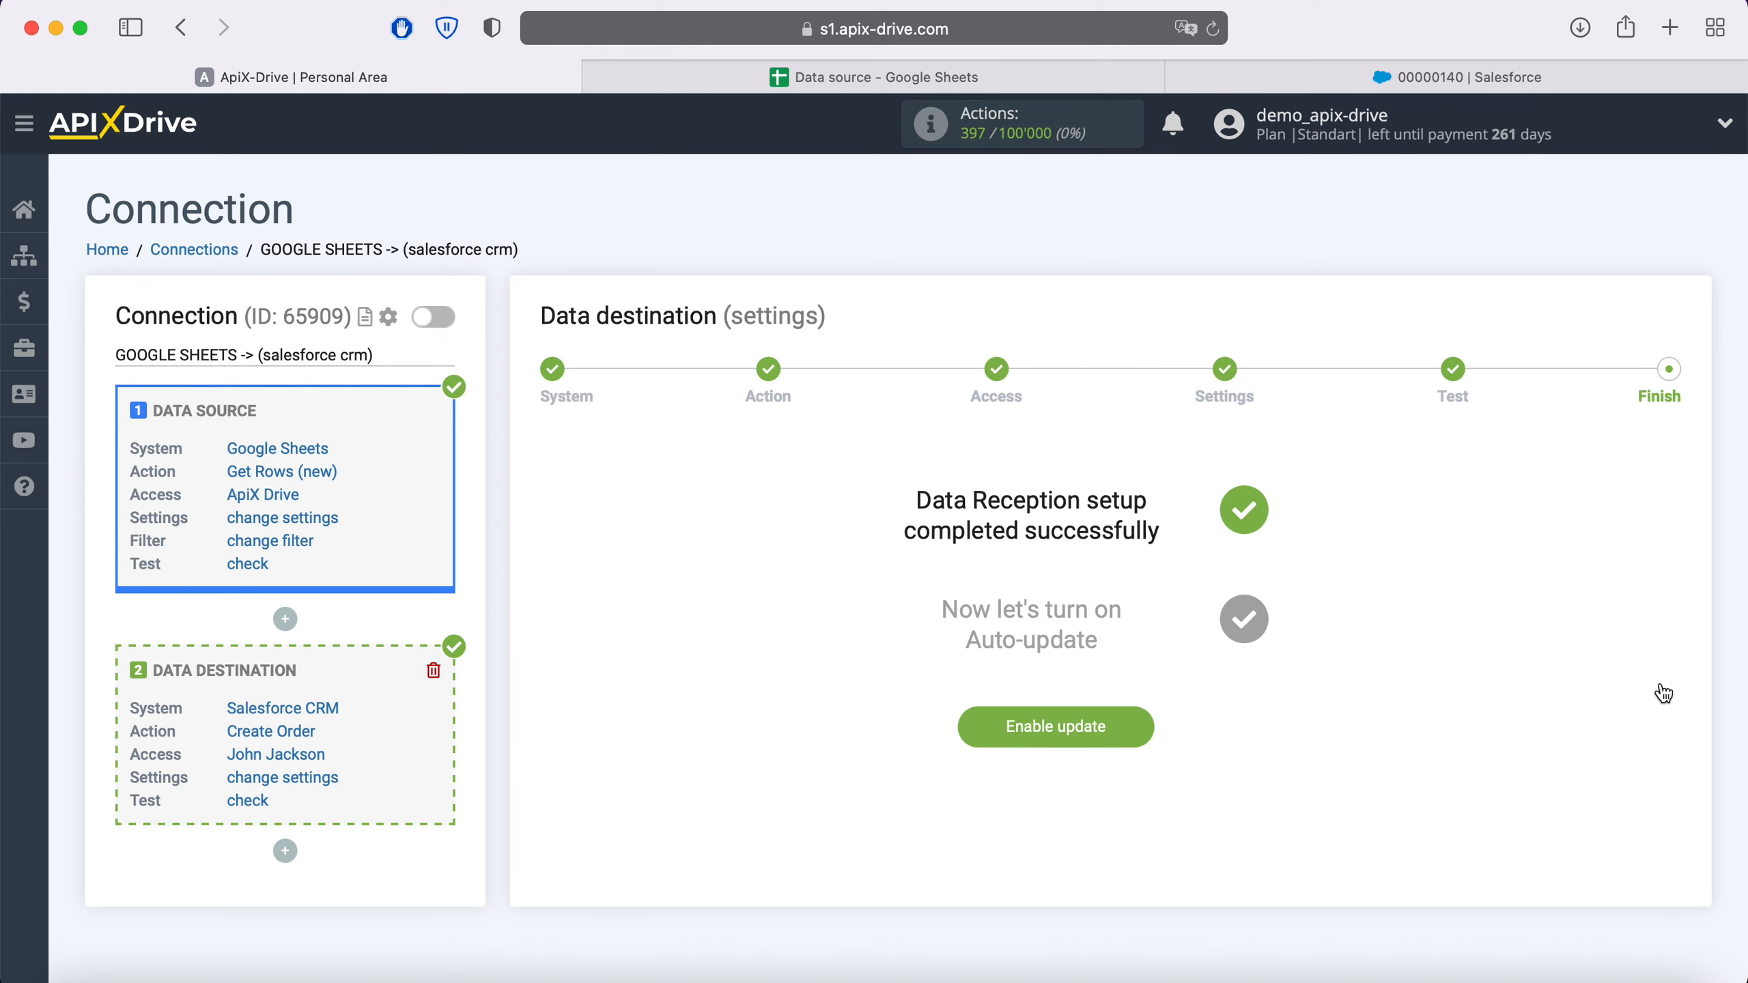
click(1146, 718)
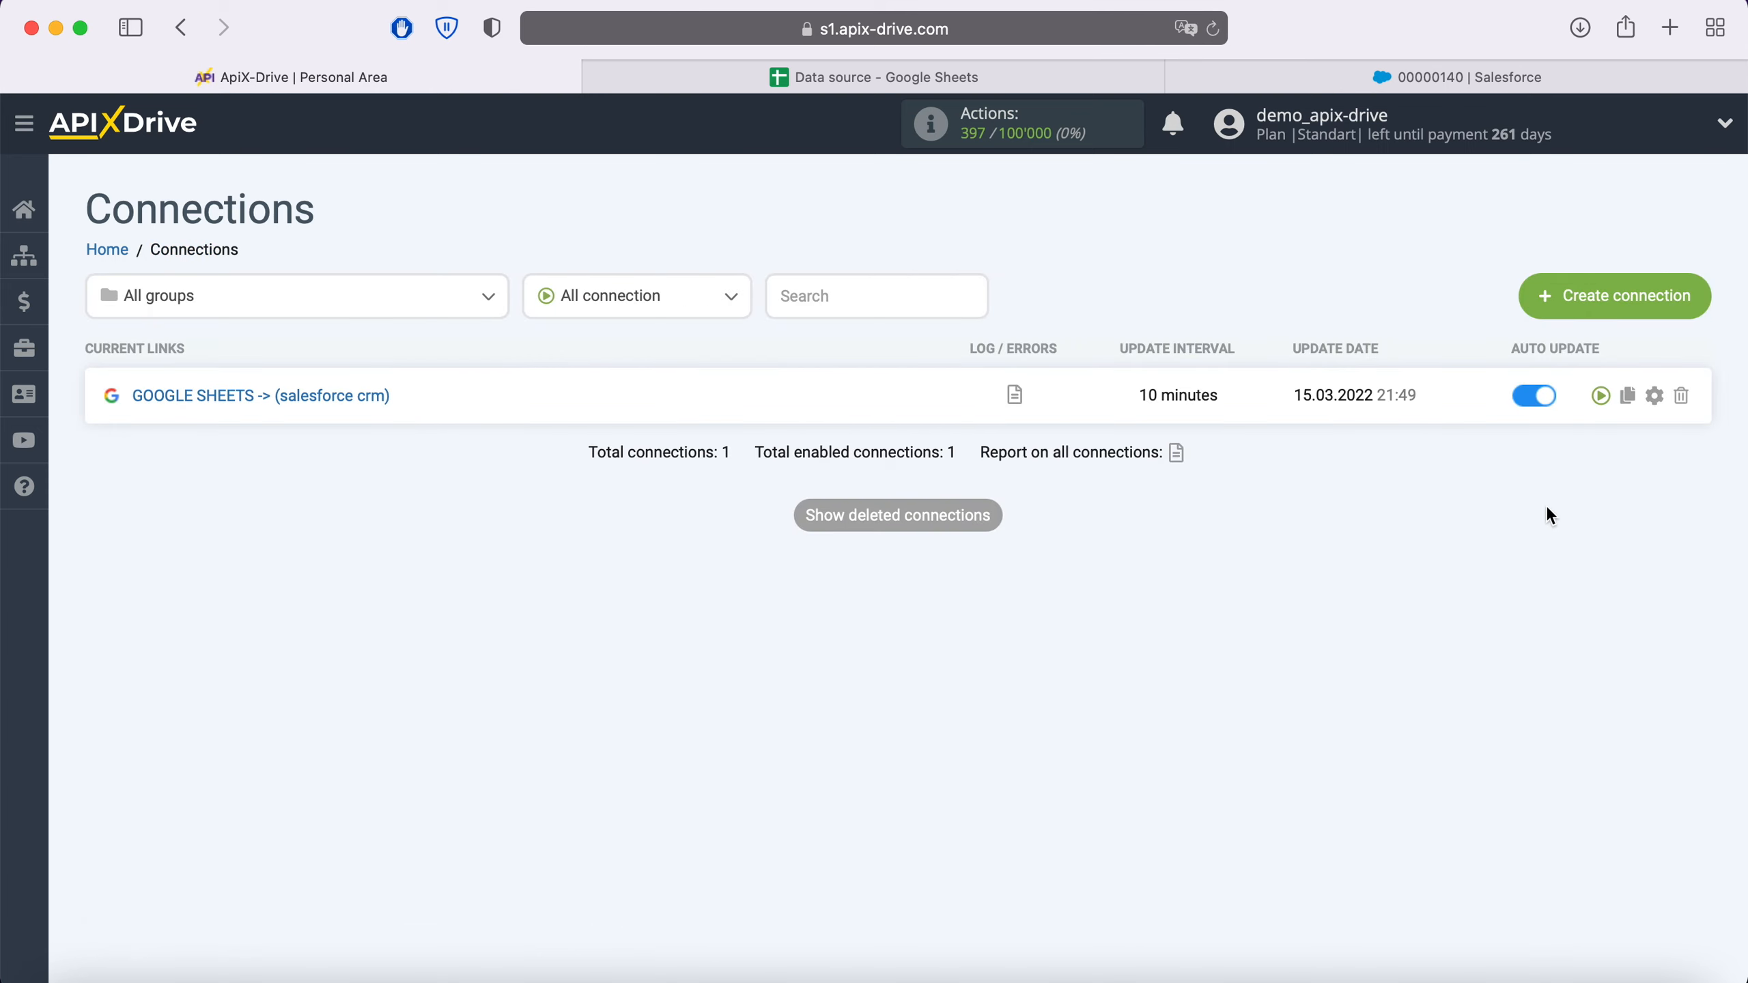
Step: Set the connection's update interval to 5 minutes and save the connection setup
click(1655, 395)
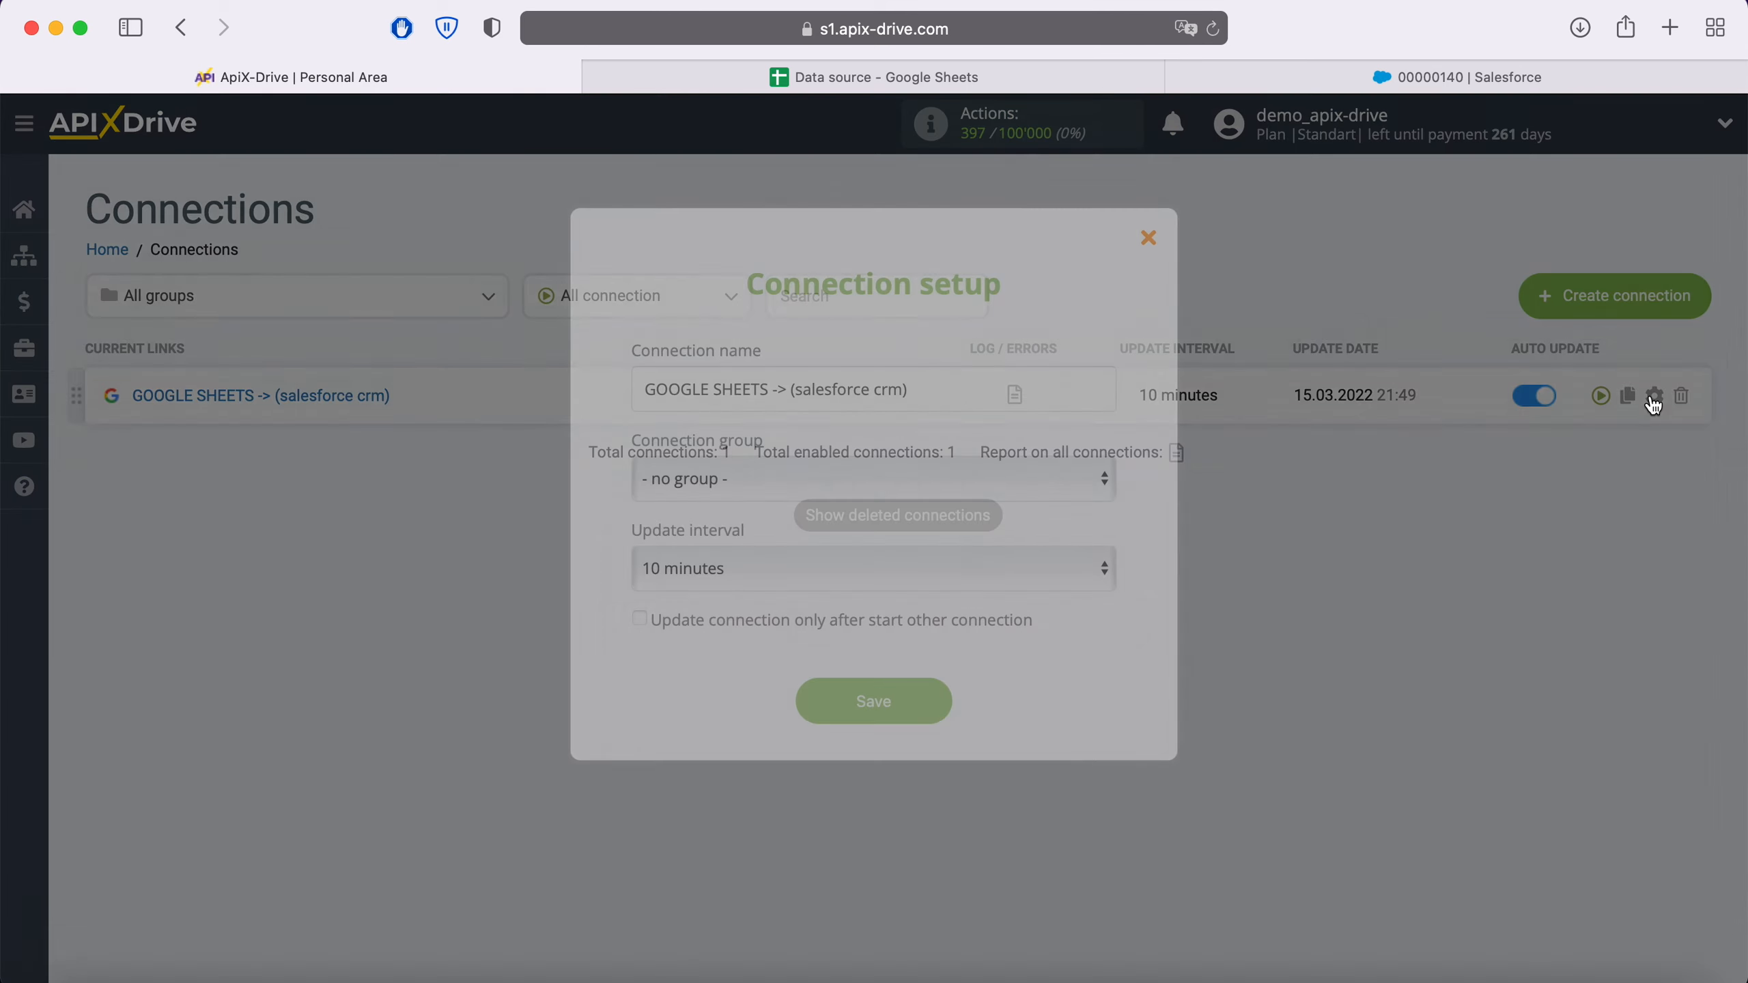
click(1084, 563)
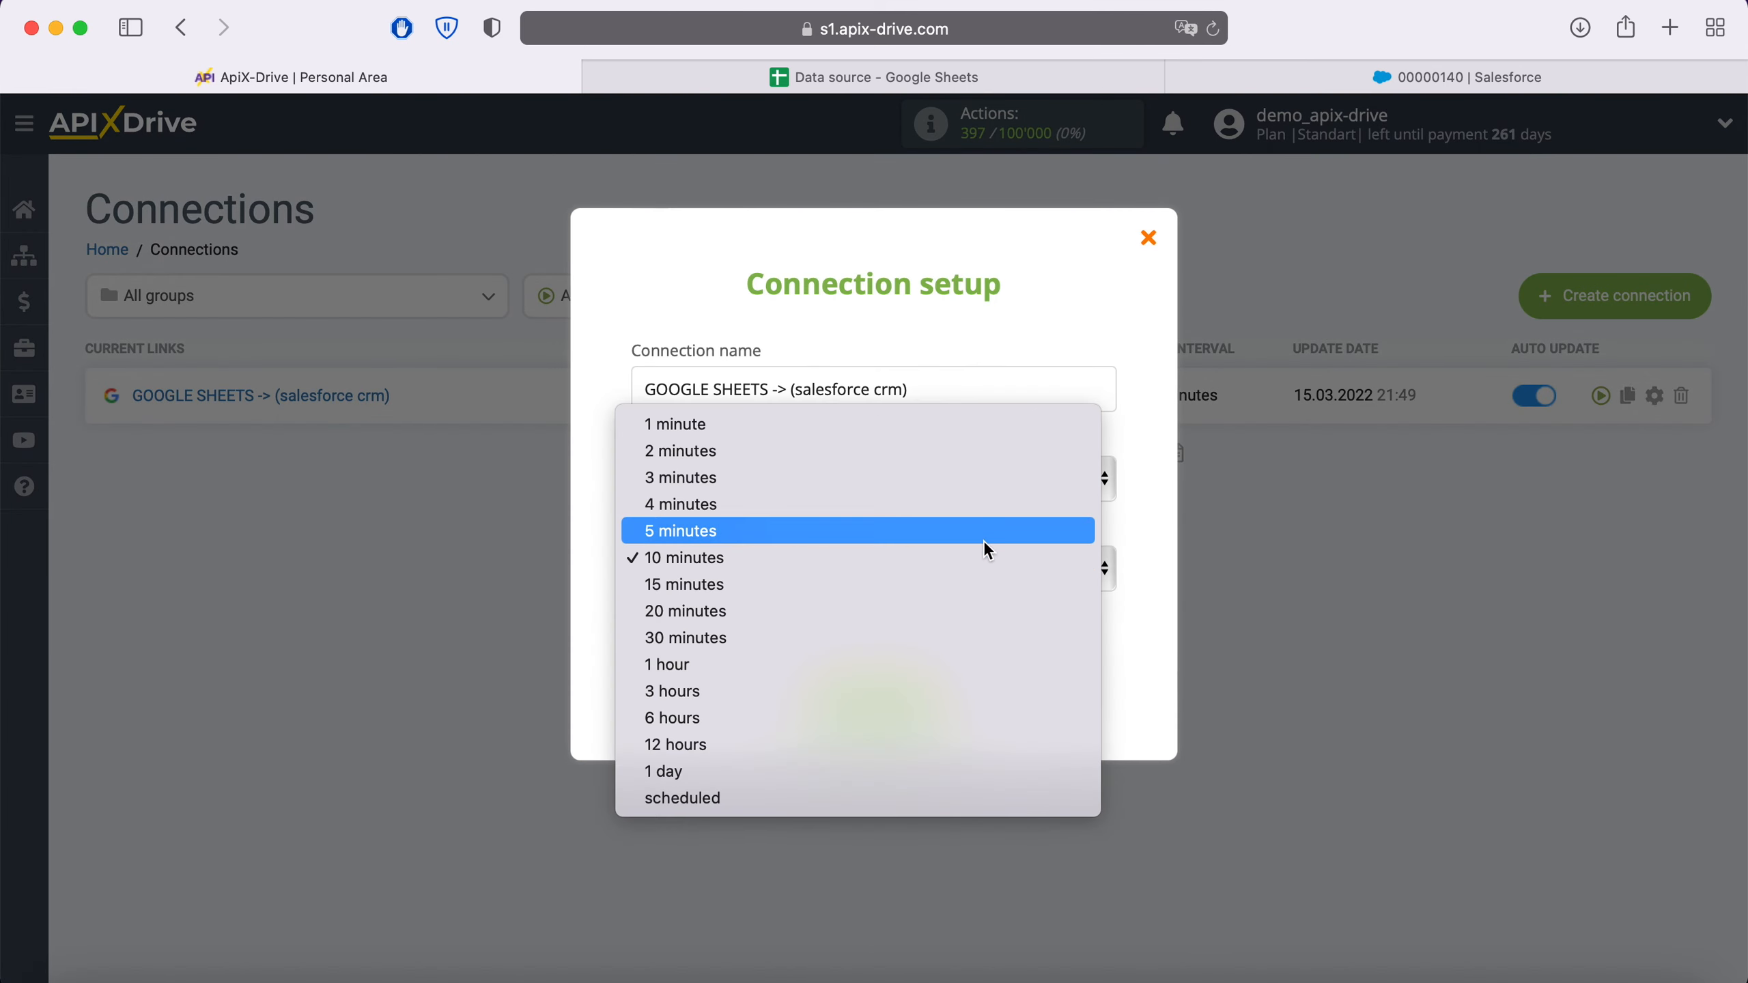
click(964, 531)
click(937, 706)
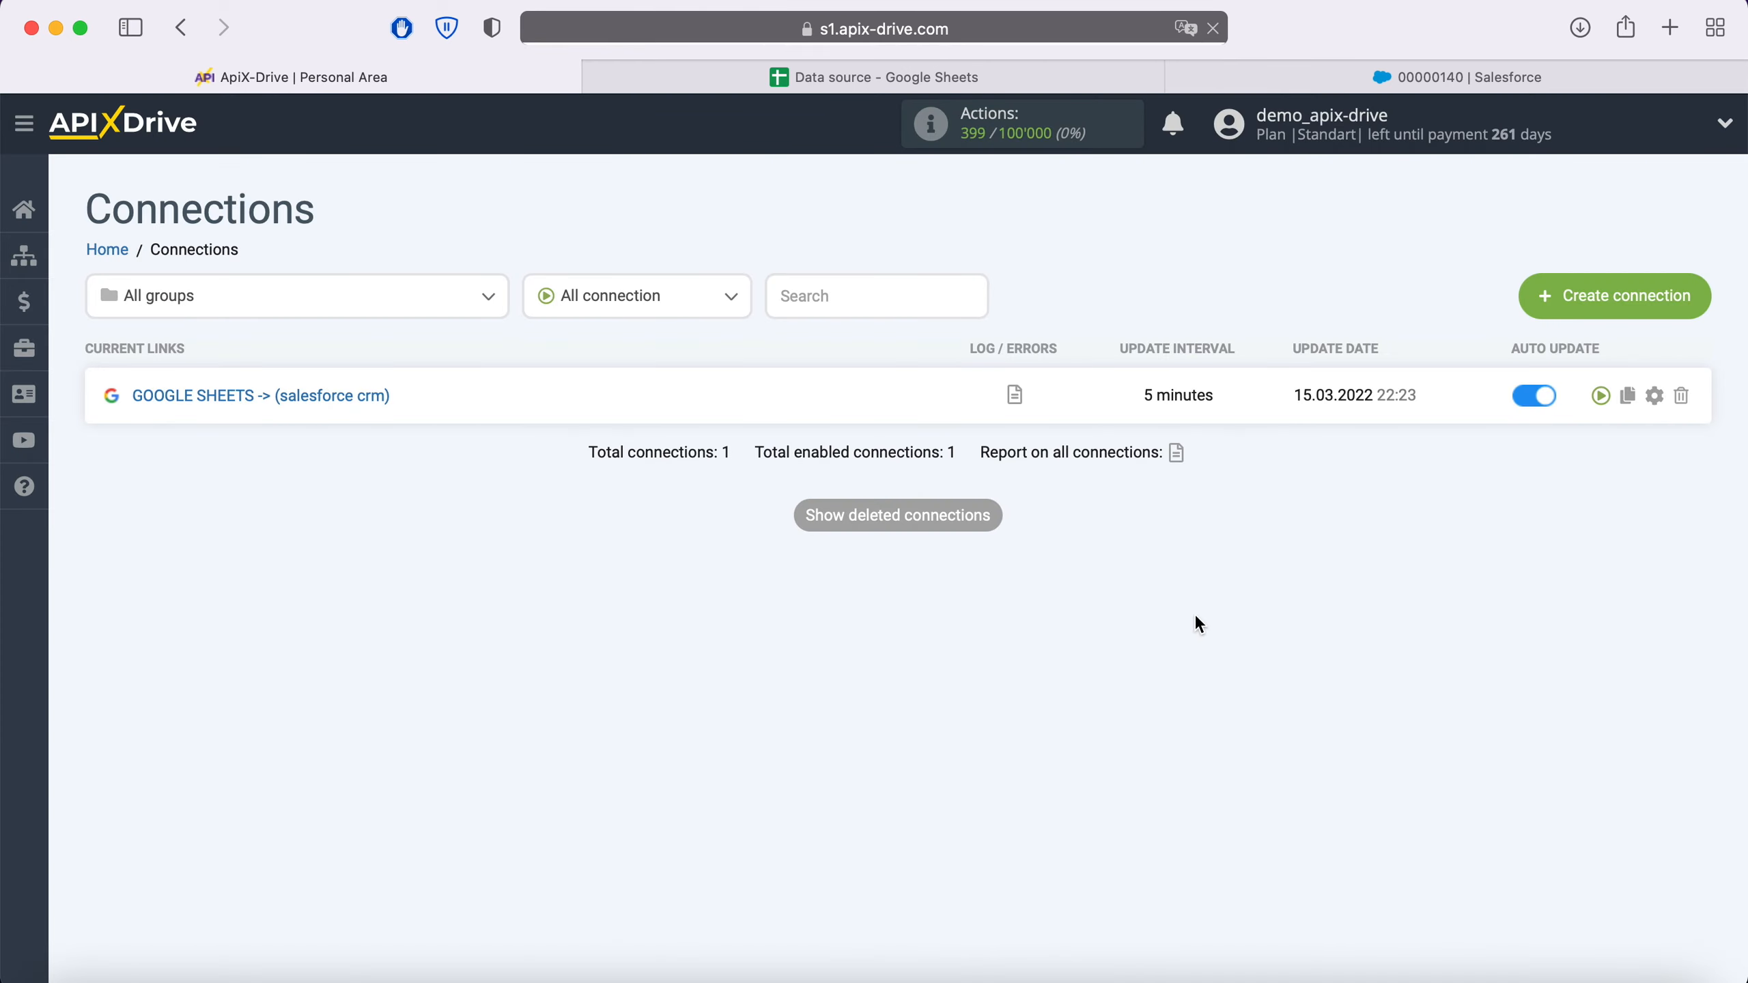